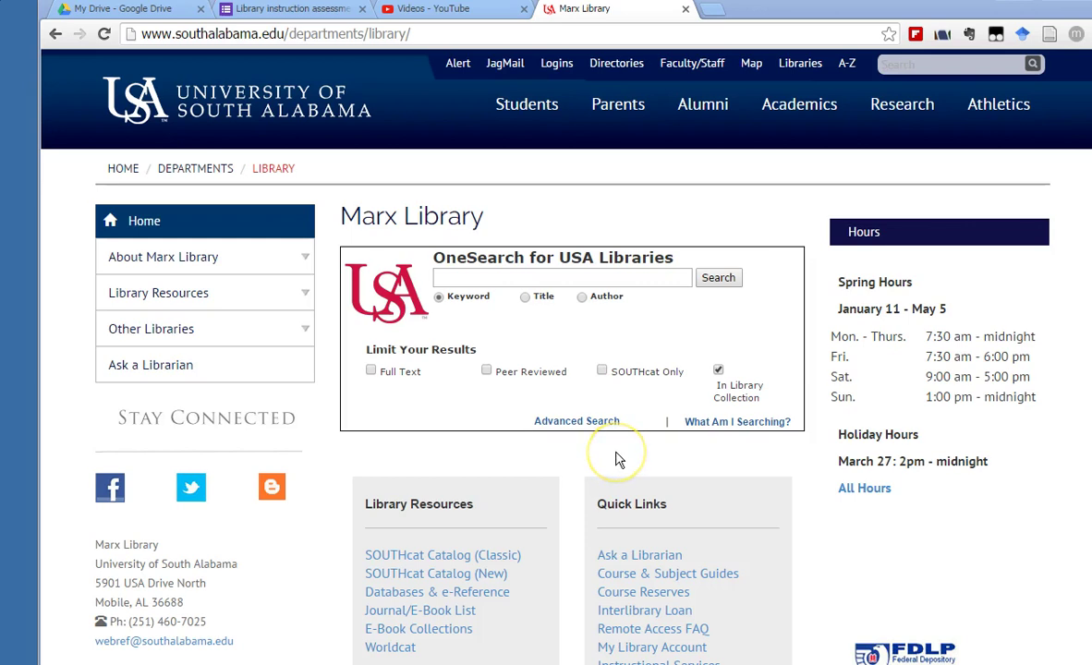
# Go from the USA Libraries page to Marx Library's Databases & e-Reference list.
pyautogui.moveTo(557, 105)
pyautogui.click(808, 70)
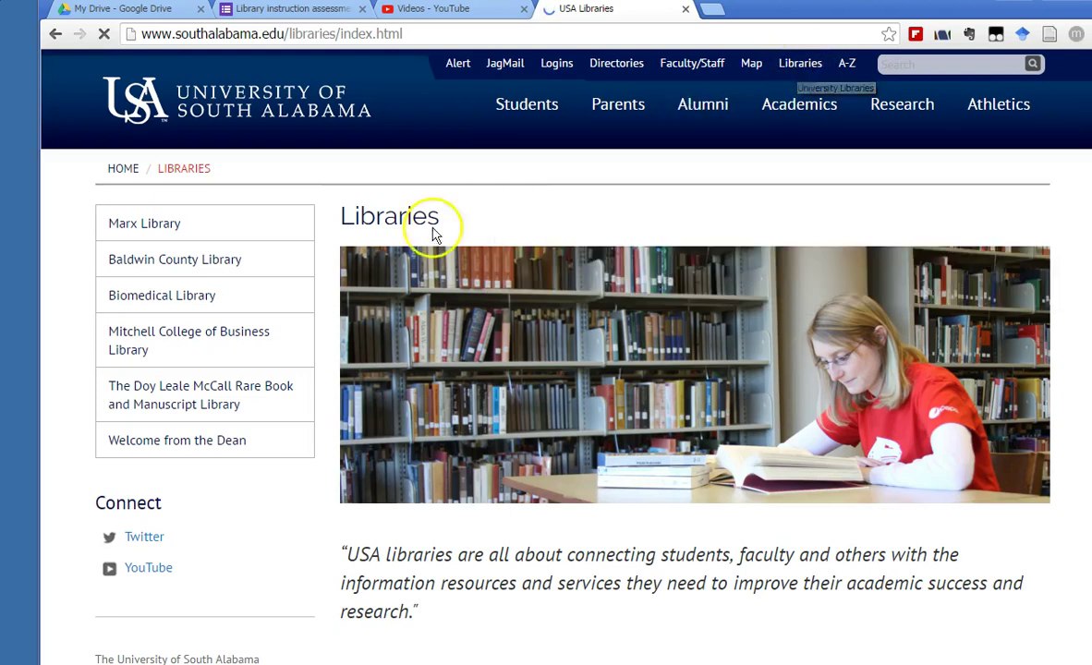
pyautogui.click(145, 227)
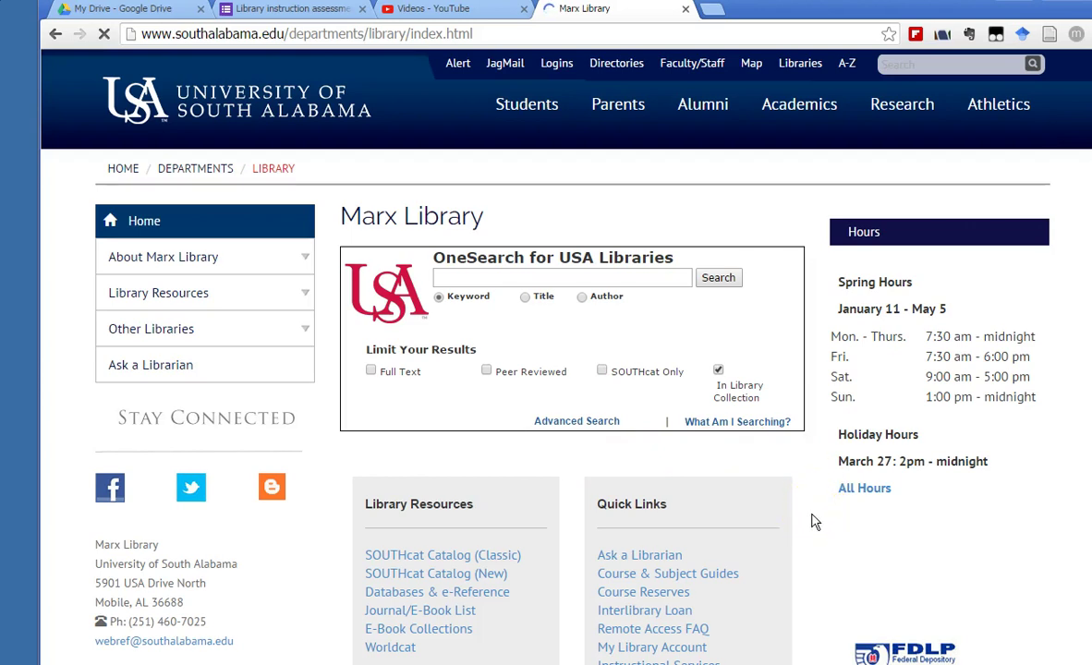
pyautogui.scroll(-2, 811, 521)
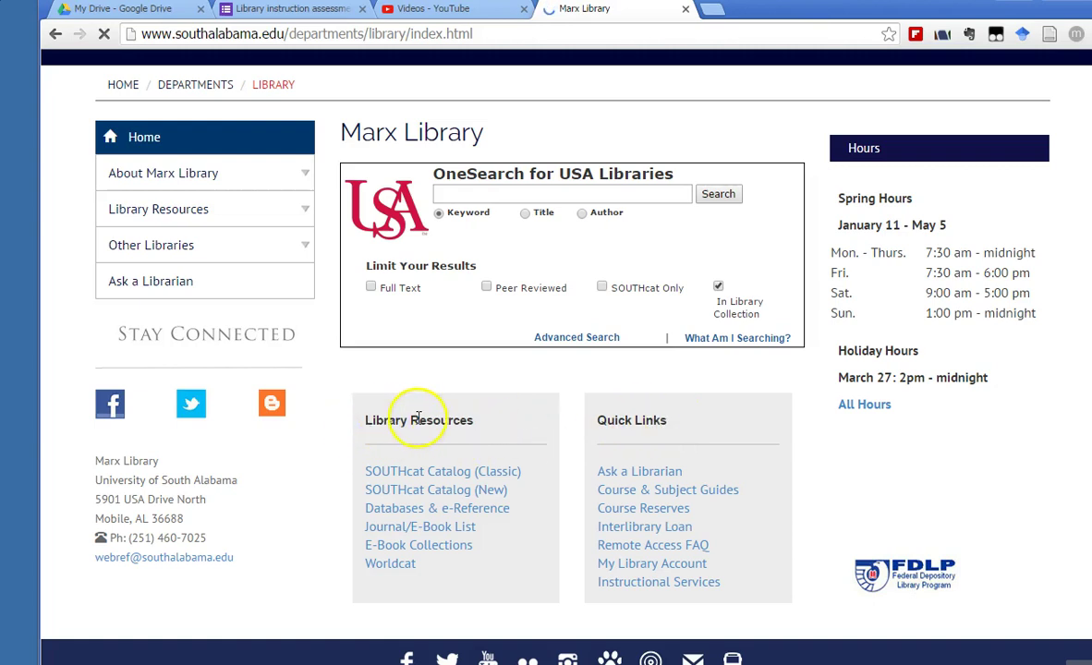
pyautogui.click(461, 511)
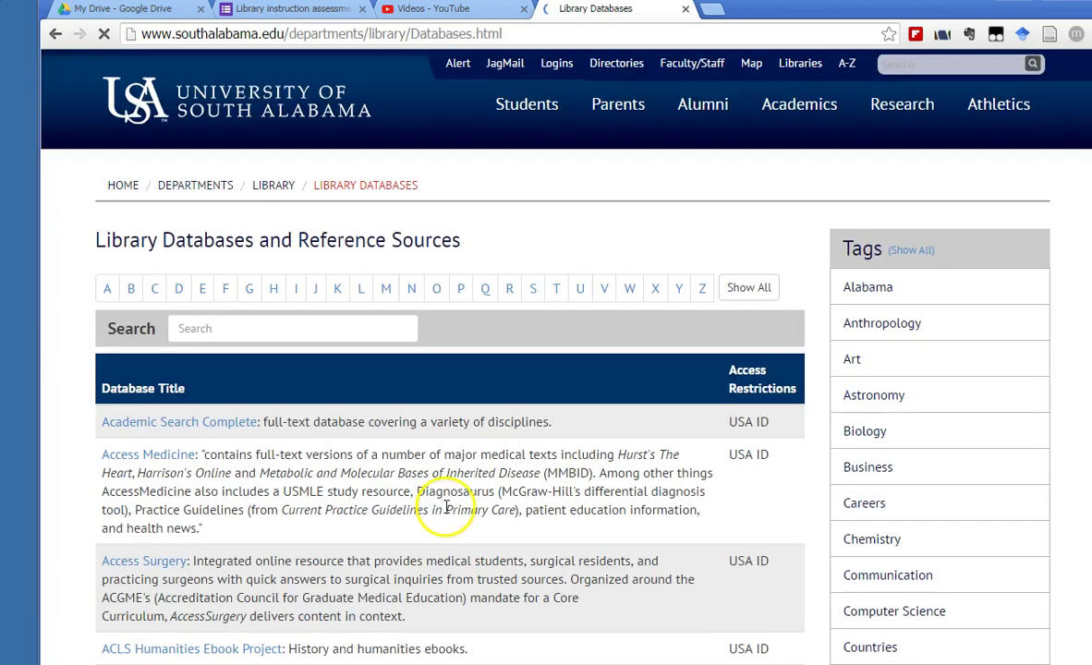
# Filter the database A–Z list to the letter E and follow the EBSCO link.
pyautogui.scroll(-6, 446, 508)
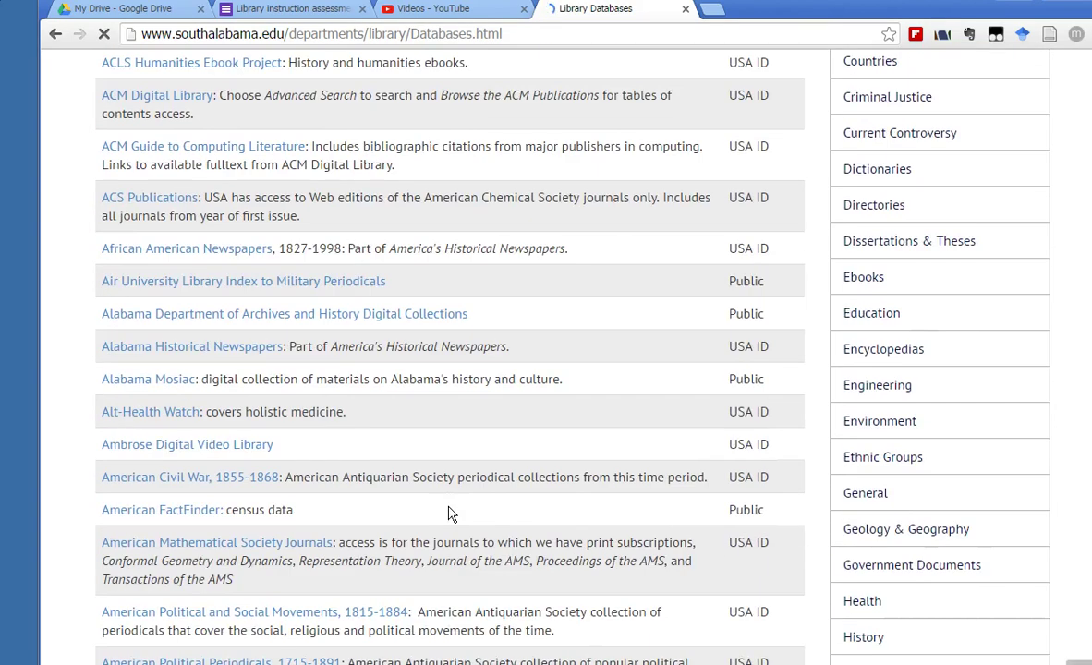
pyautogui.scroll(6, 451, 514)
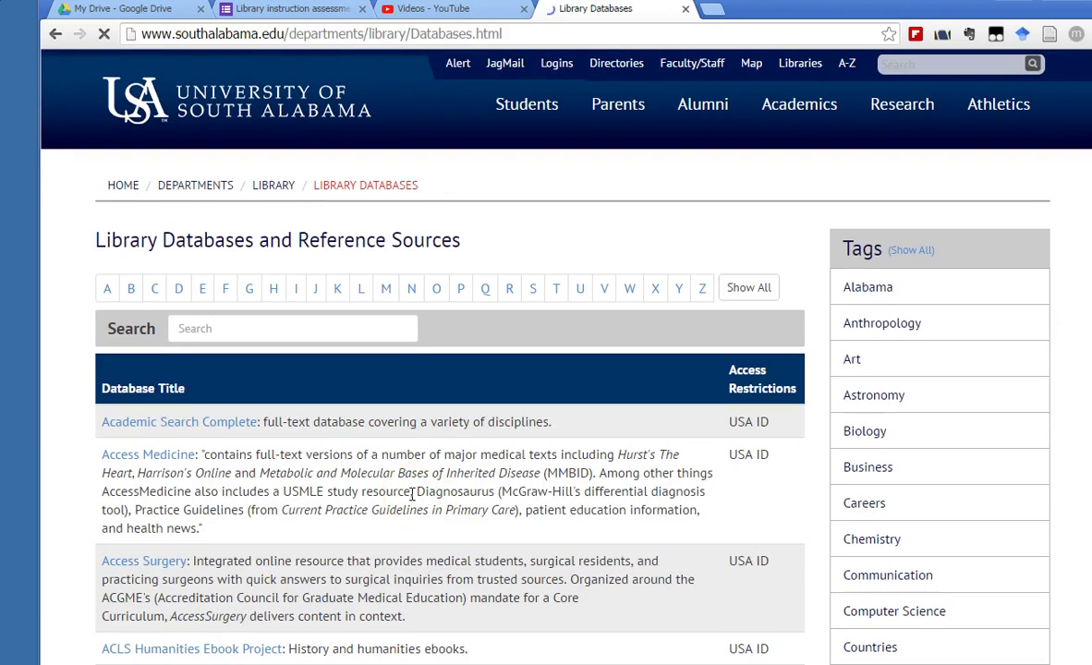
pyautogui.click(205, 292)
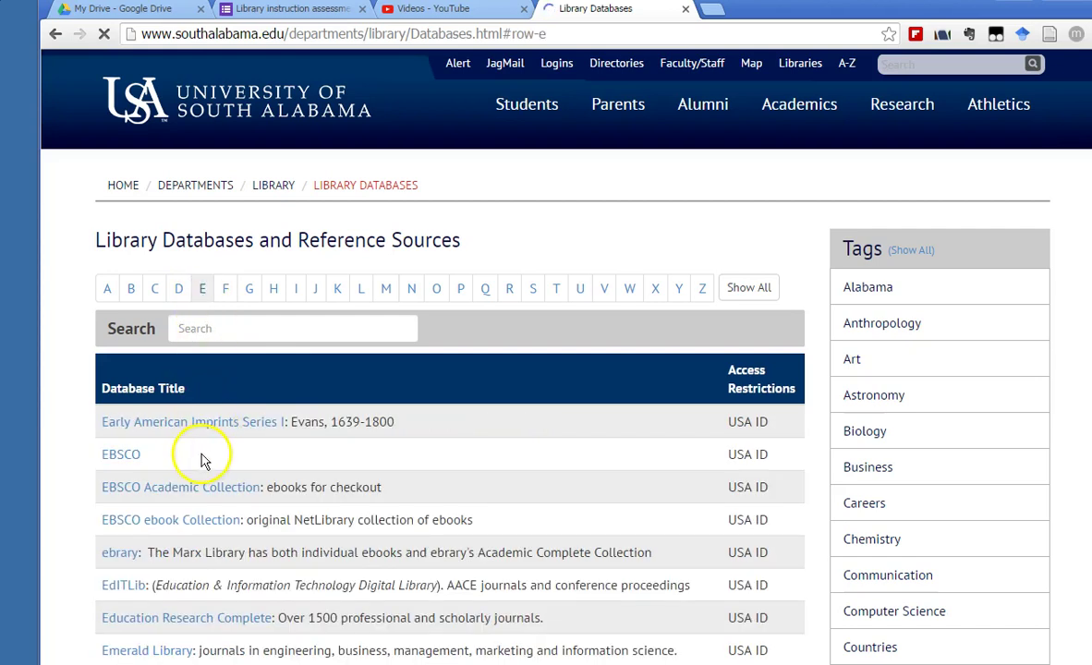
pyautogui.click(121, 456)
# Load Choose Databases and highlight Academic Search Complete's 8,500 periodicals and 7,300 peer-reviewed journals.
pyautogui.click(134, 456)
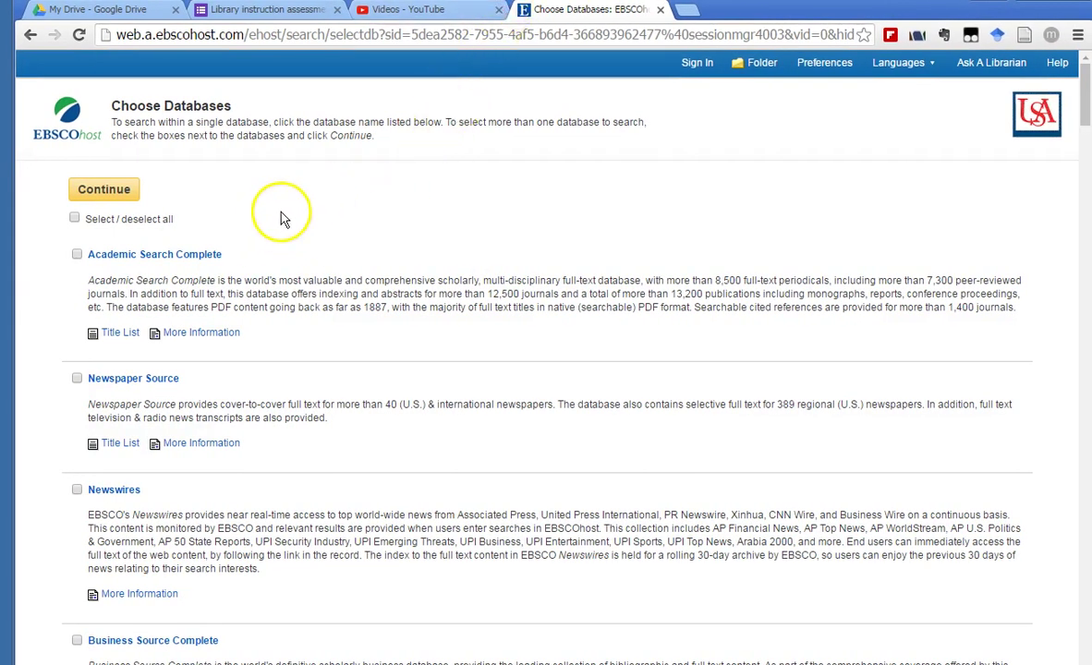
pyautogui.scroll(-1, 285, 215)
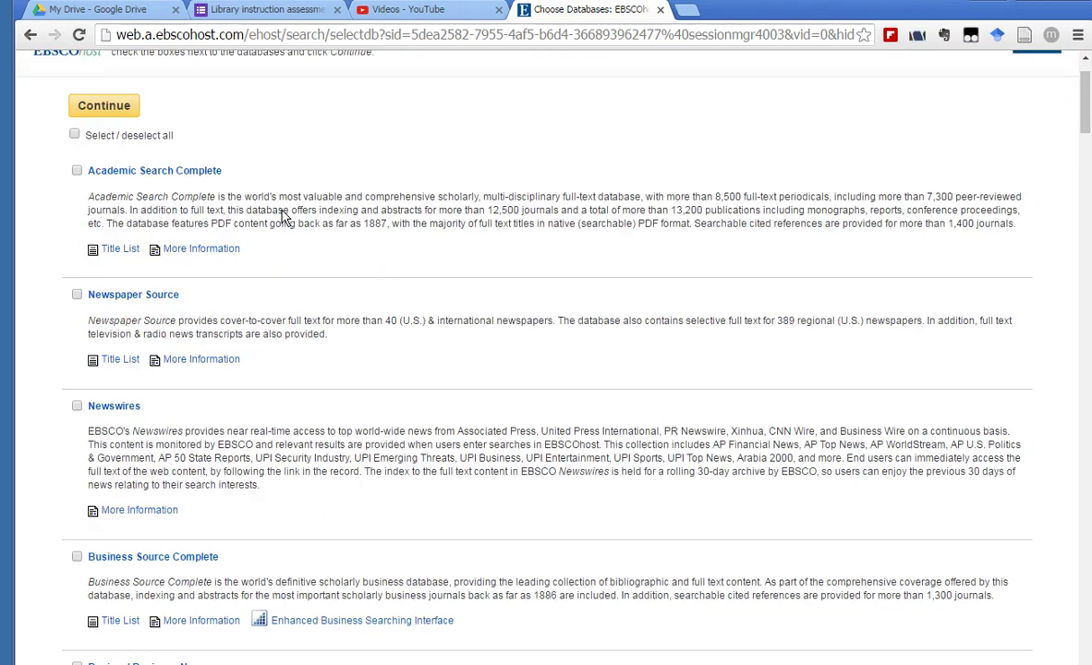
pyautogui.scroll(1, 287, 219)
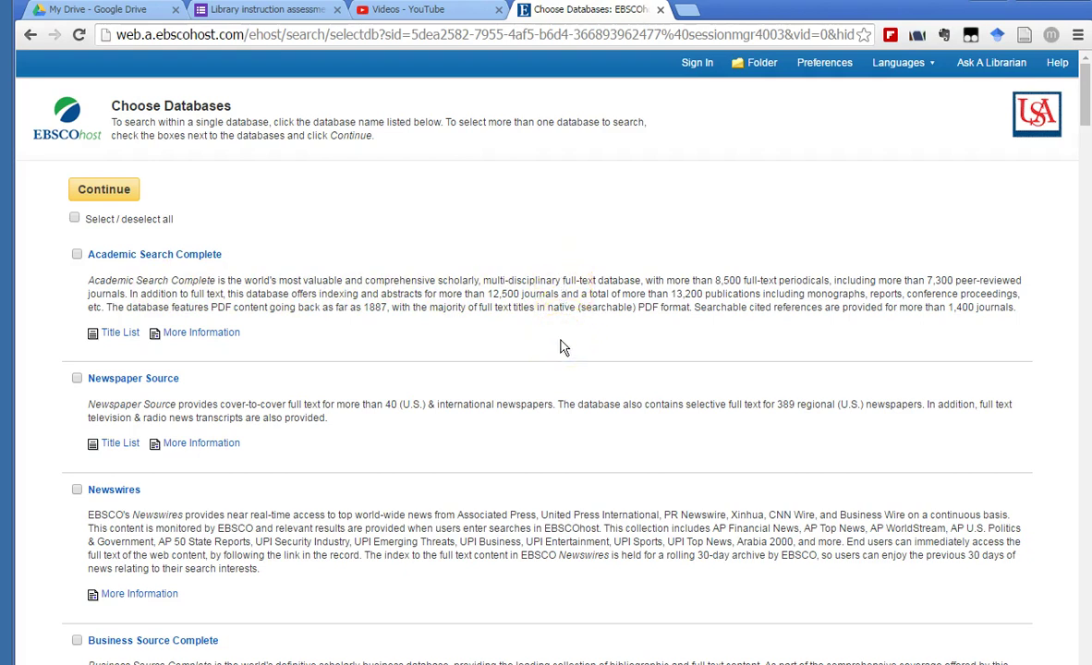
pyautogui.moveTo(714, 280); pyautogui.dragTo(832, 283)
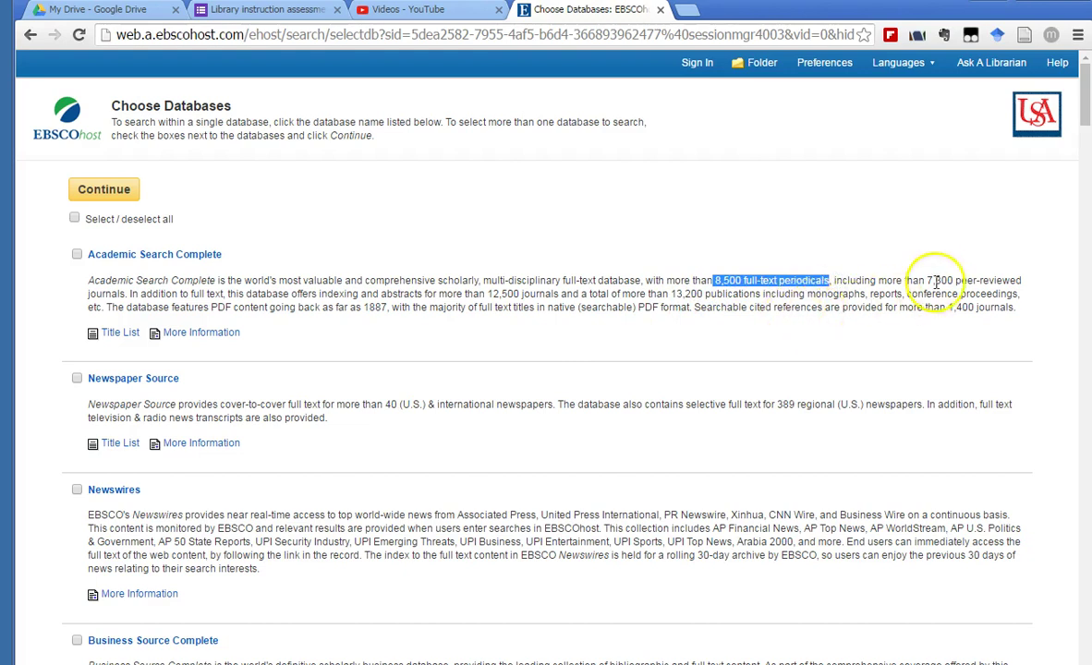
pyautogui.moveTo(924, 280); pyautogui.dragTo(1023, 283)
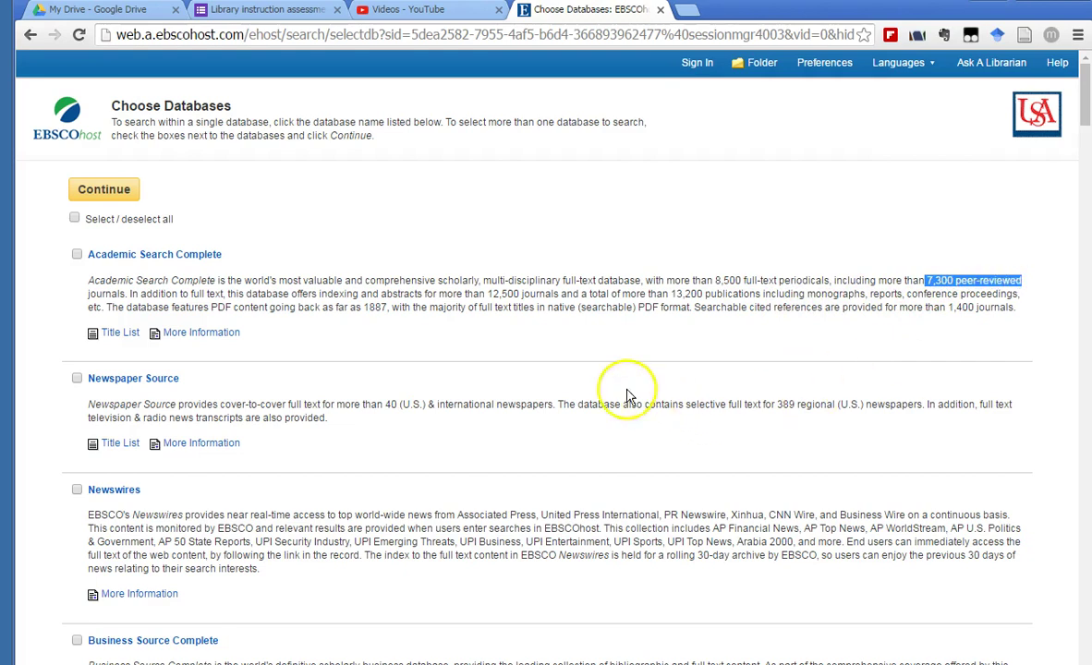
# Tick Academic Search Complete and Business Source Complete in the database list.
pyautogui.click(76, 254)
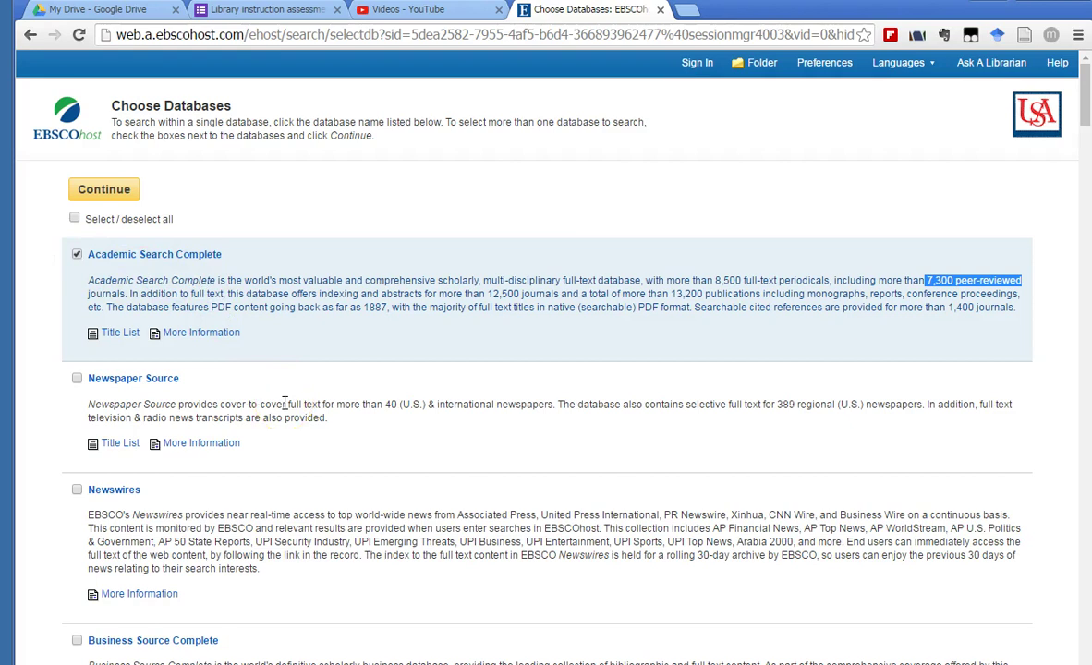
pyautogui.scroll(-3, 263, 414)
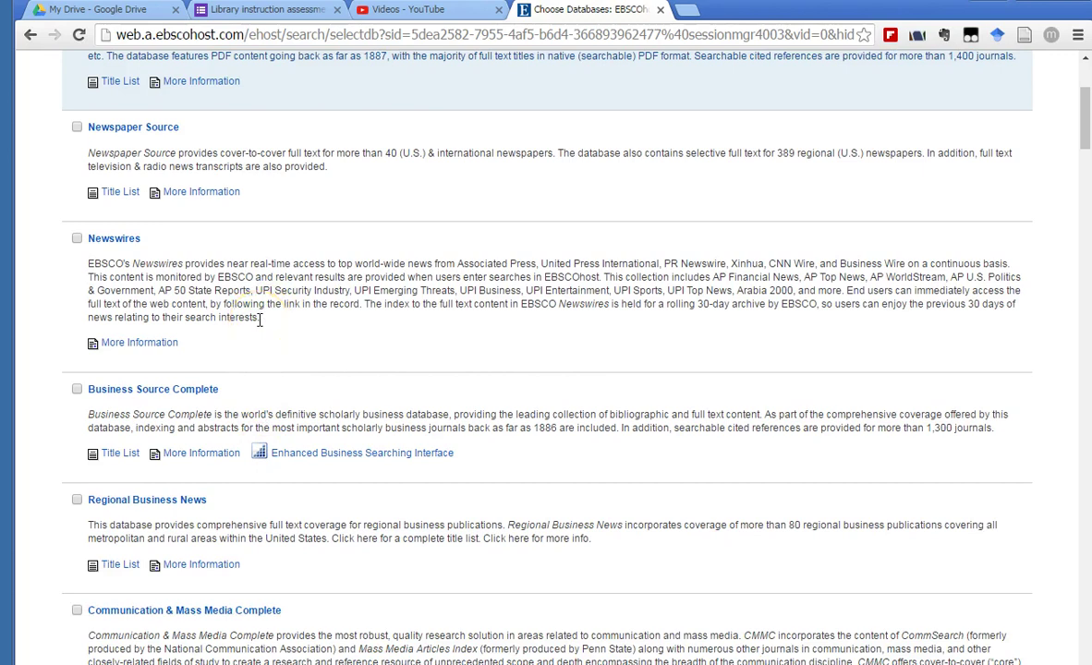
pyautogui.click(251, 319)
pyautogui.scroll(-1, 247, 318)
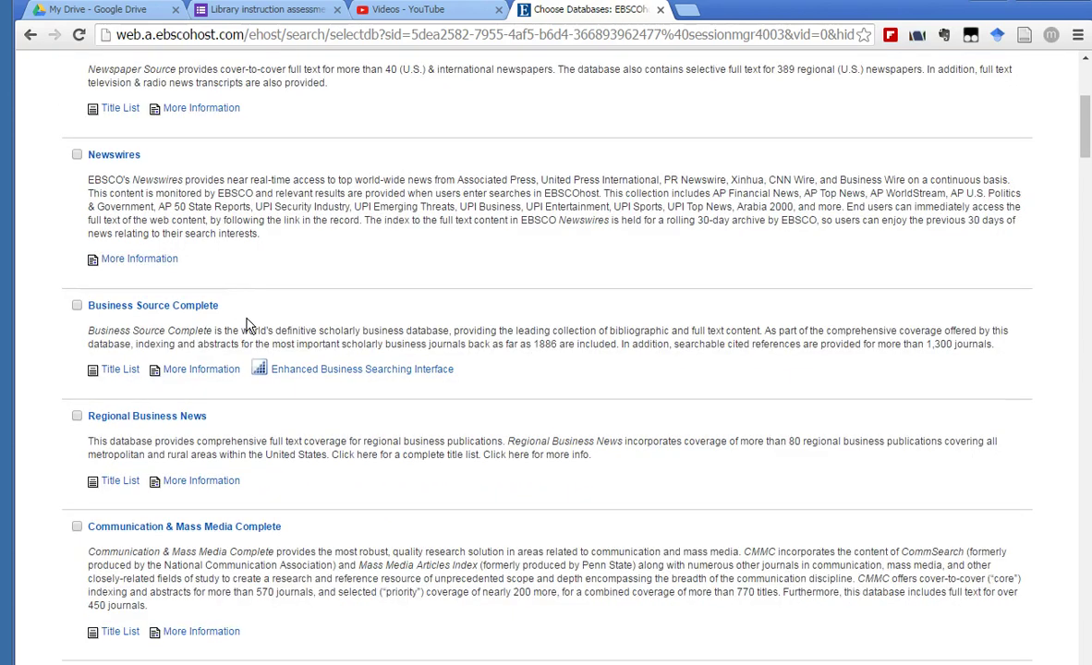
pyautogui.click(109, 311)
pyautogui.click(76, 307)
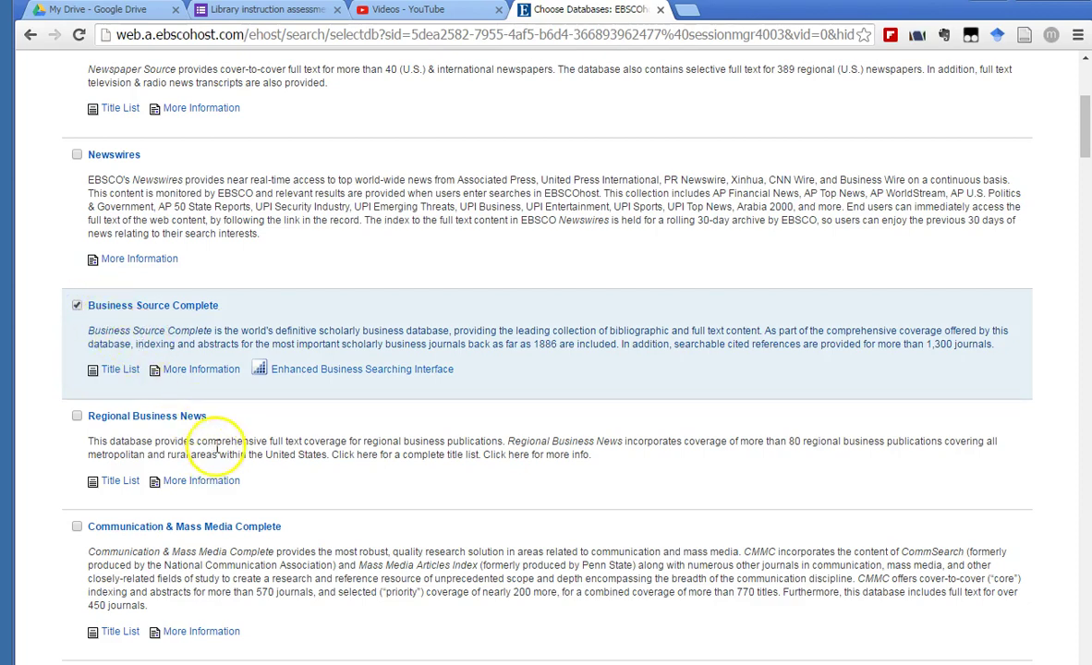
# Also tick Communication & Mass Media Complete, then scroll through the rest of the list.
pyautogui.scroll(-3, 236, 564)
pyautogui.scroll(-1, 244, 545)
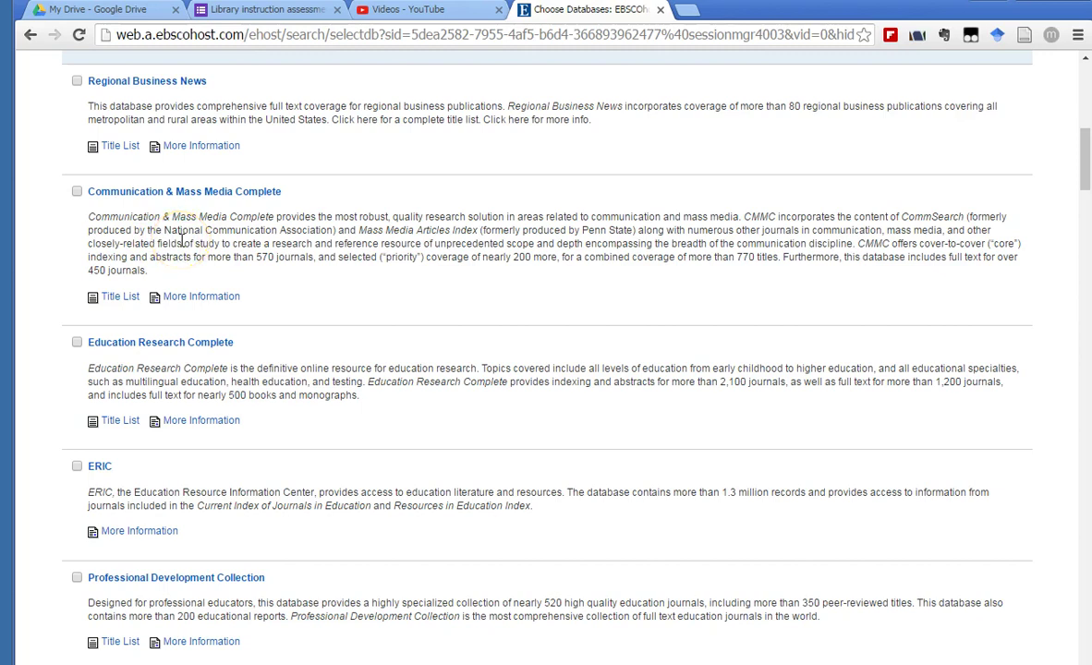
pyautogui.click(77, 192)
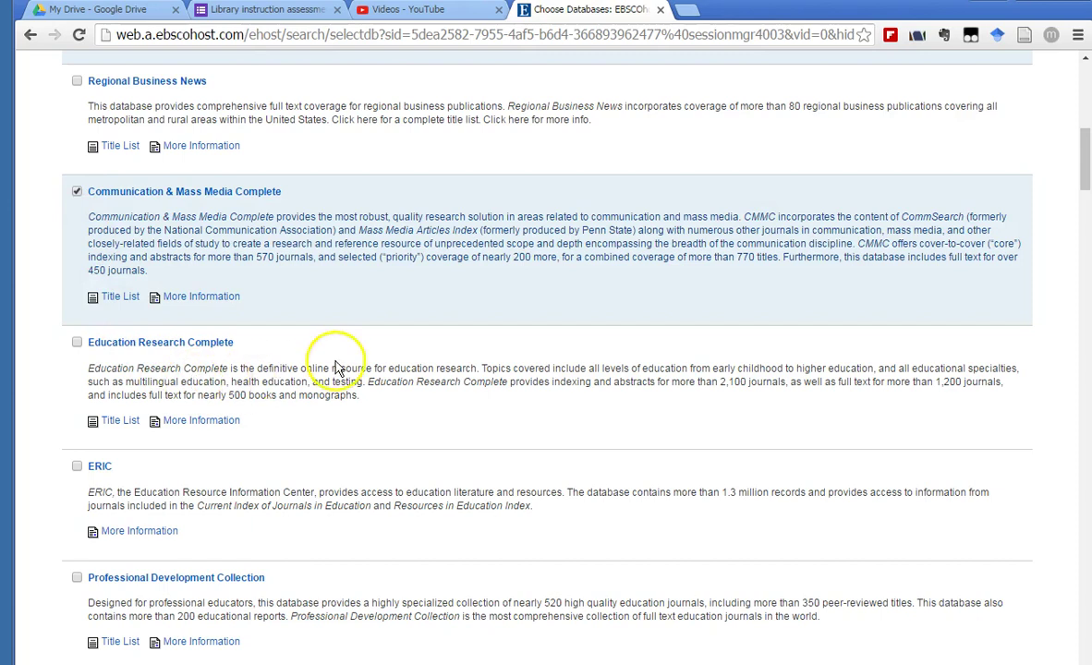
pyautogui.scroll(-3, 338, 395)
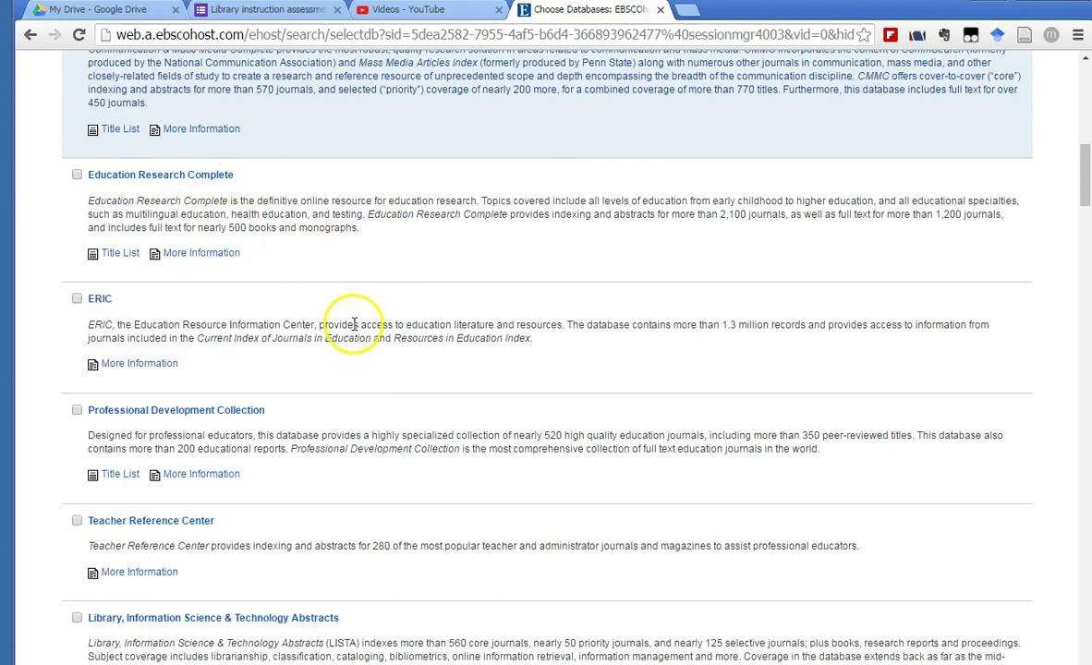
pyautogui.scroll(-3, 351, 319)
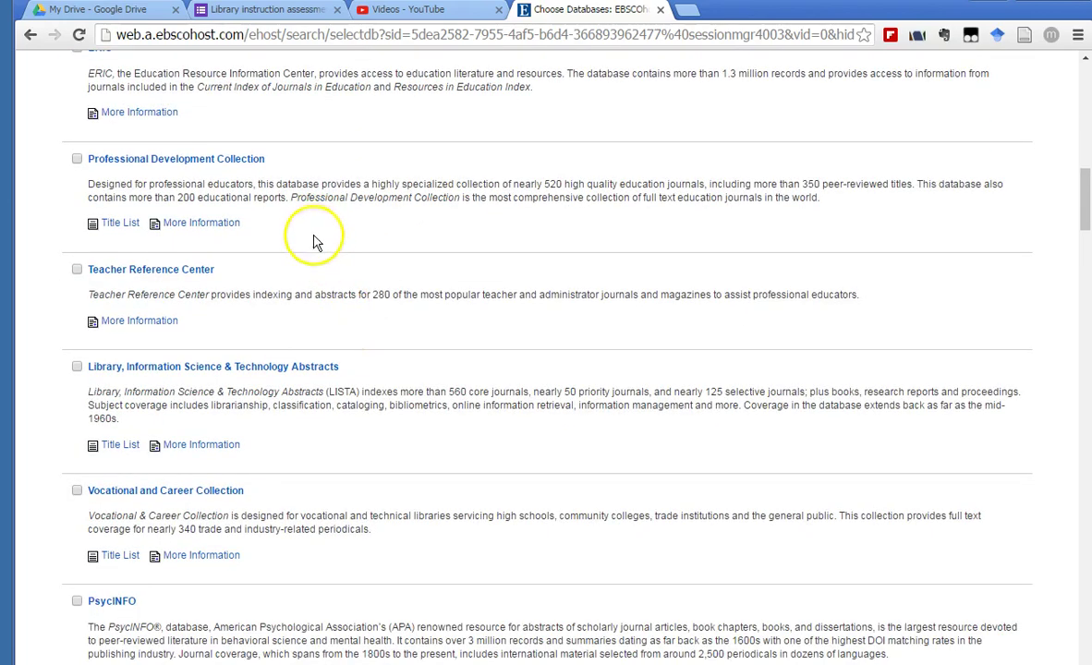
pyautogui.scroll(-4, 386, 293)
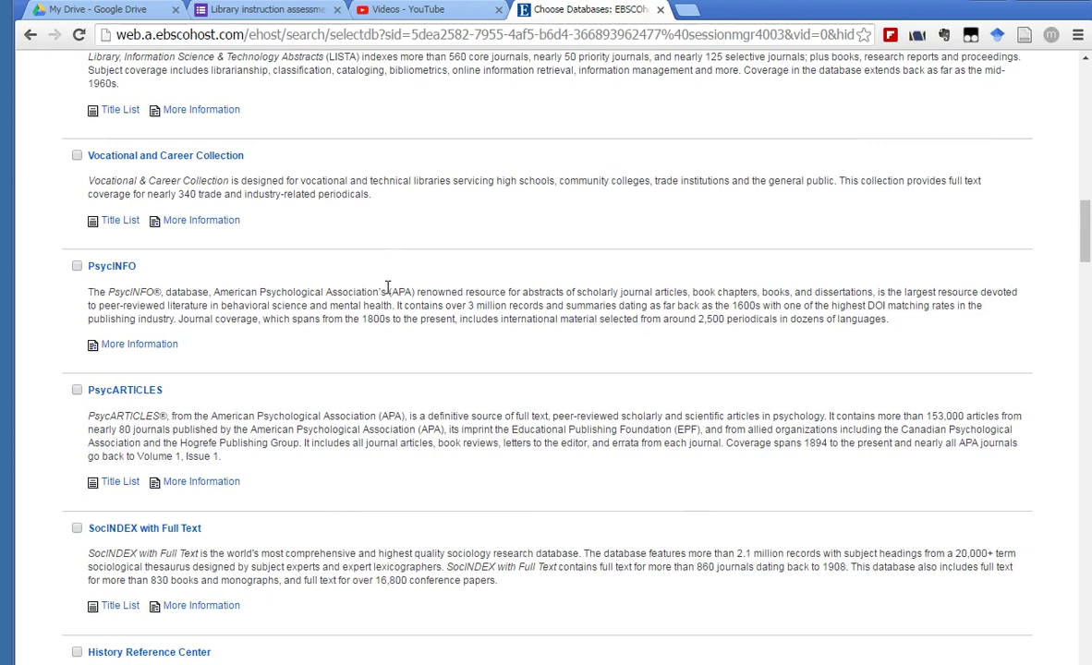
pyautogui.scroll(-1, 386, 288)
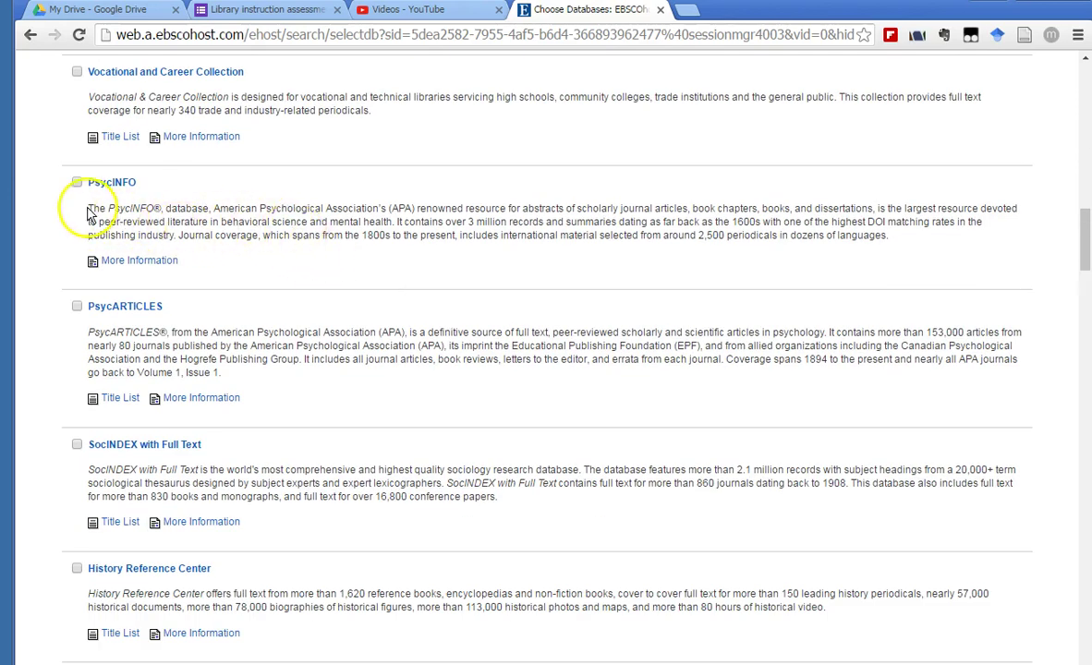
pyautogui.click(77, 182)
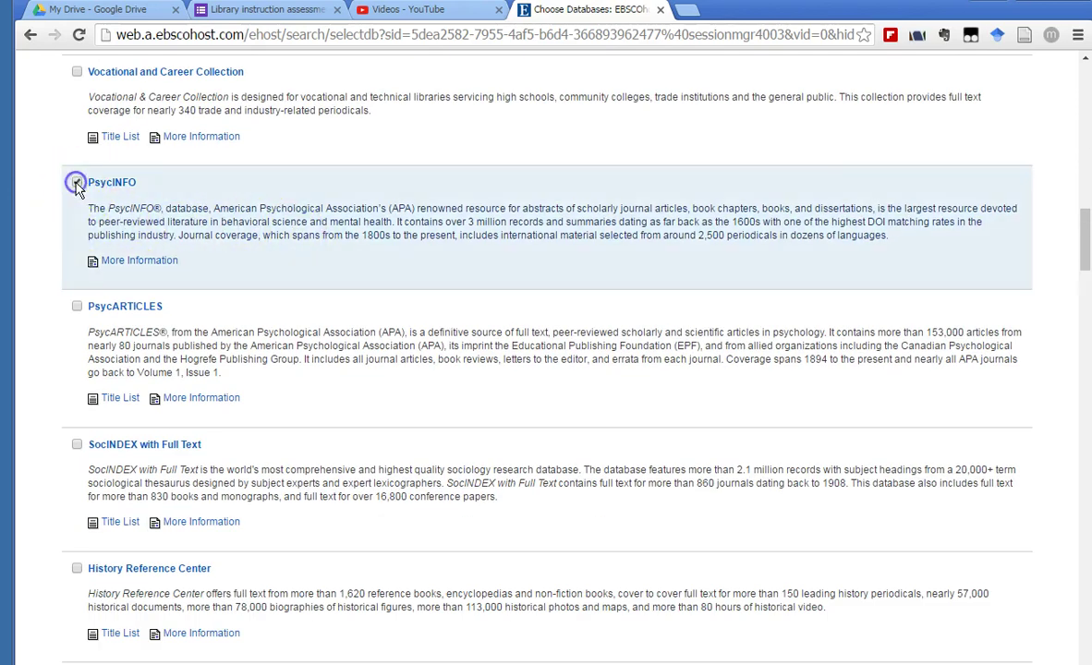
pyautogui.scroll(-2, 231, 517)
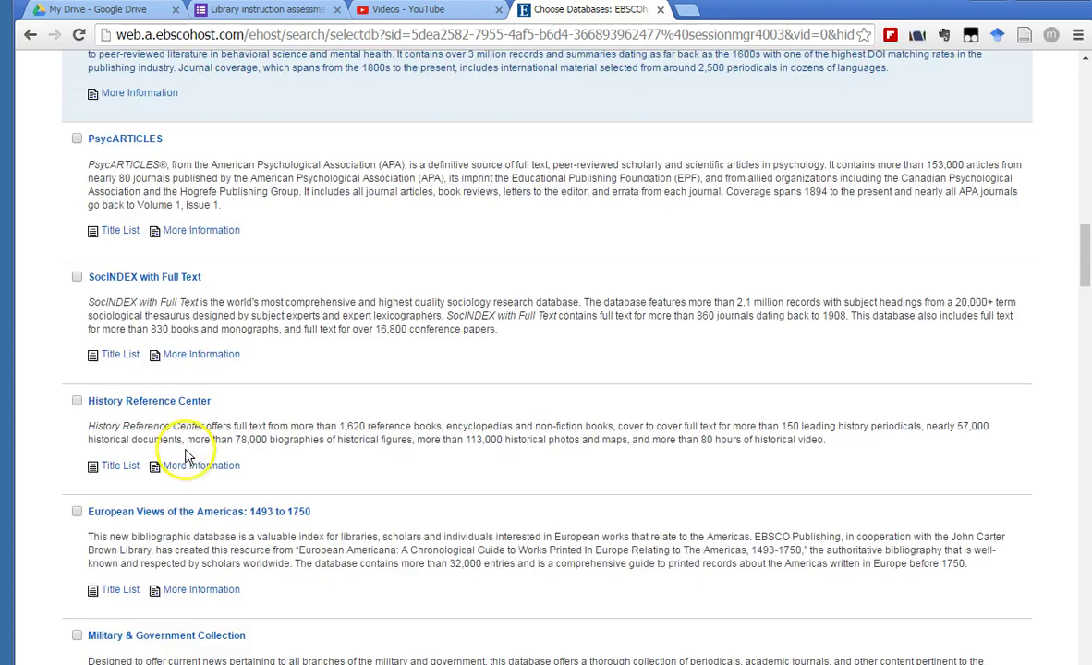
pyautogui.click(76, 277)
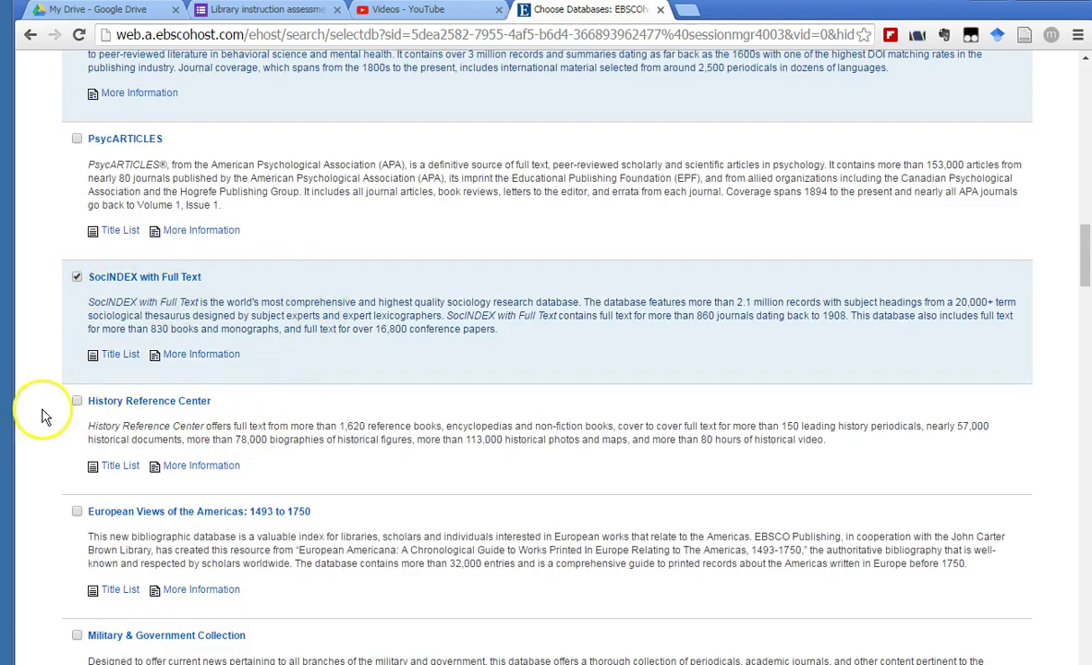
pyautogui.scroll(-5, 519, 398)
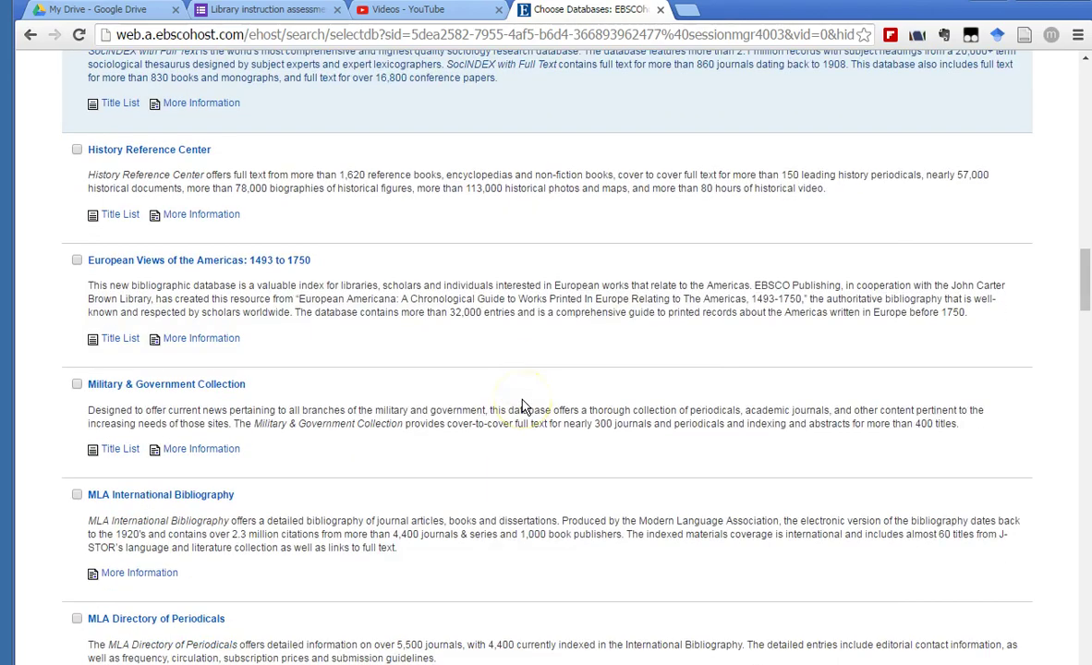
pyautogui.scroll(-5, 523, 407)
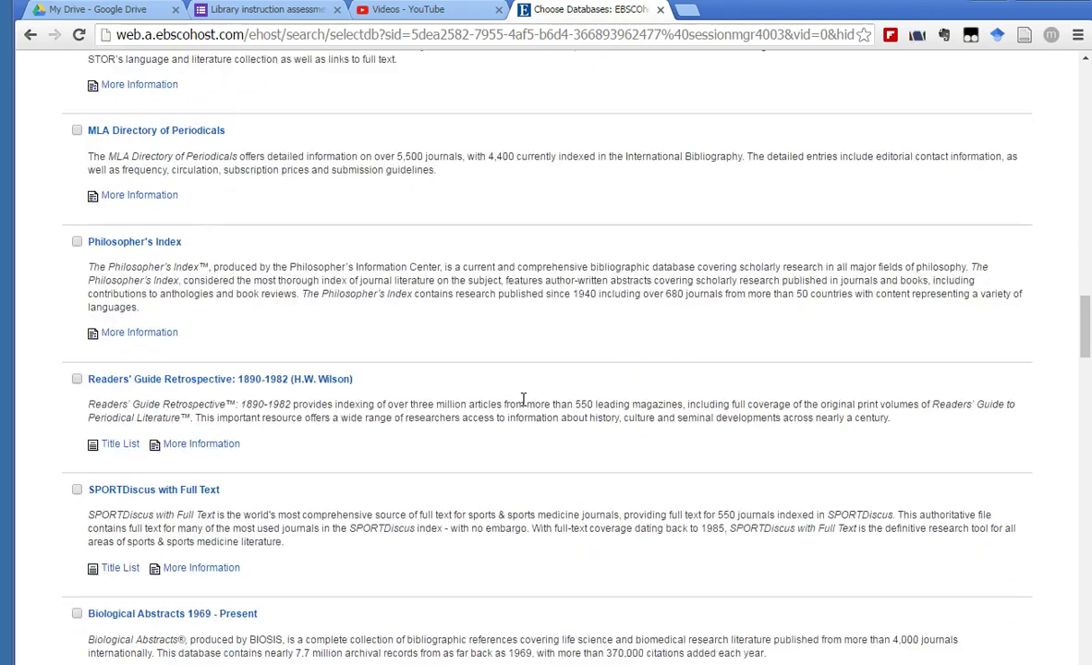
pyautogui.scroll(-2, 523, 407)
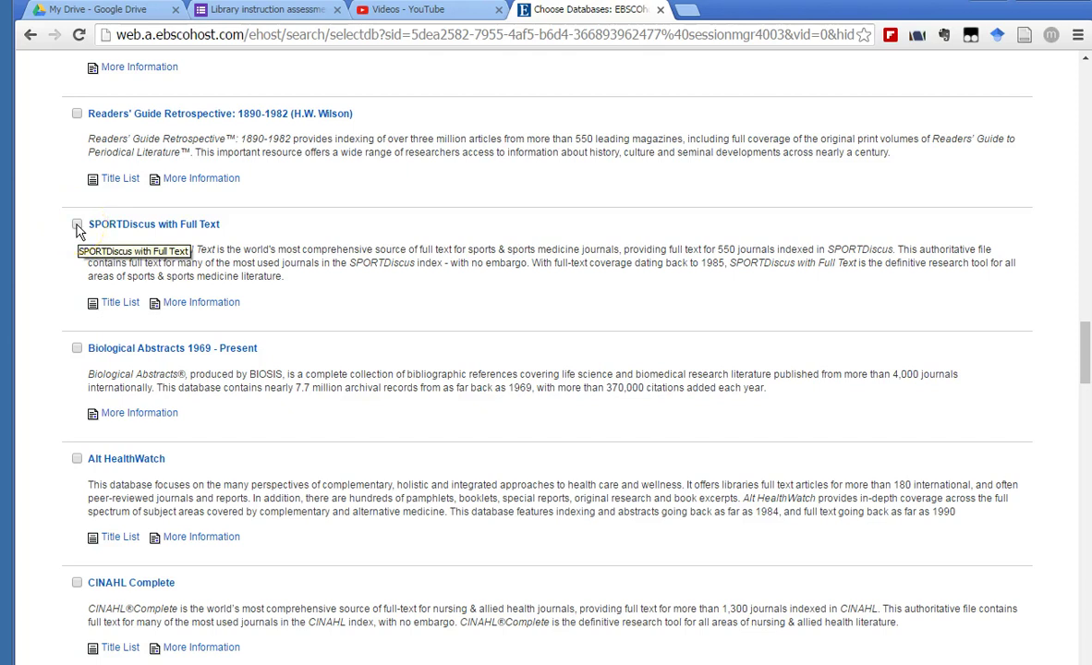
pyautogui.click(77, 225)
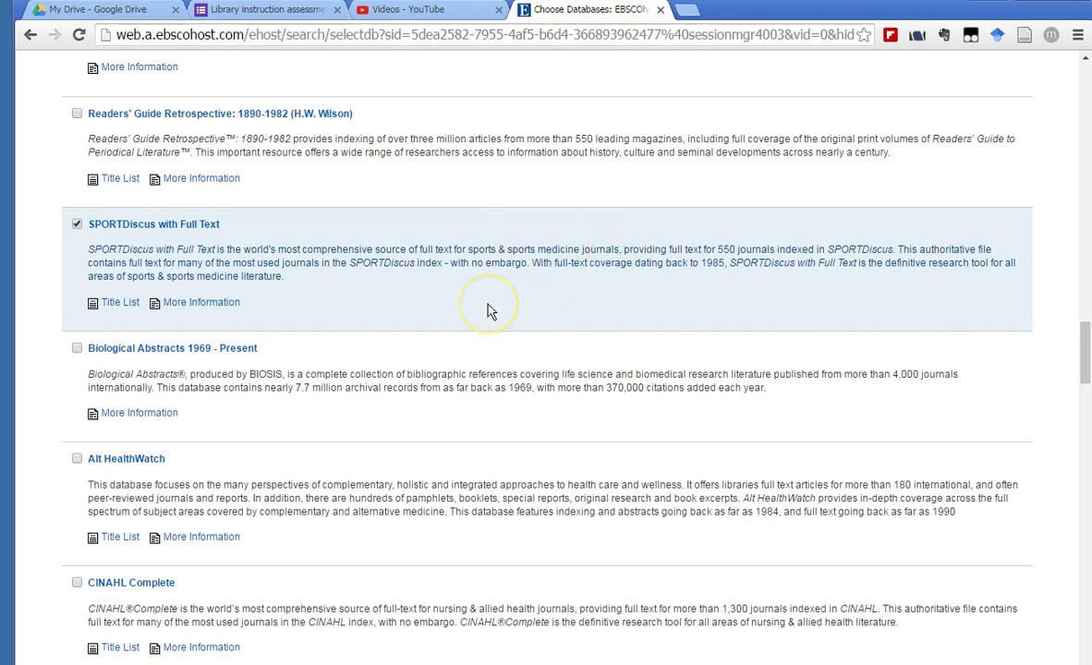
pyautogui.scroll(-4, 490, 312)
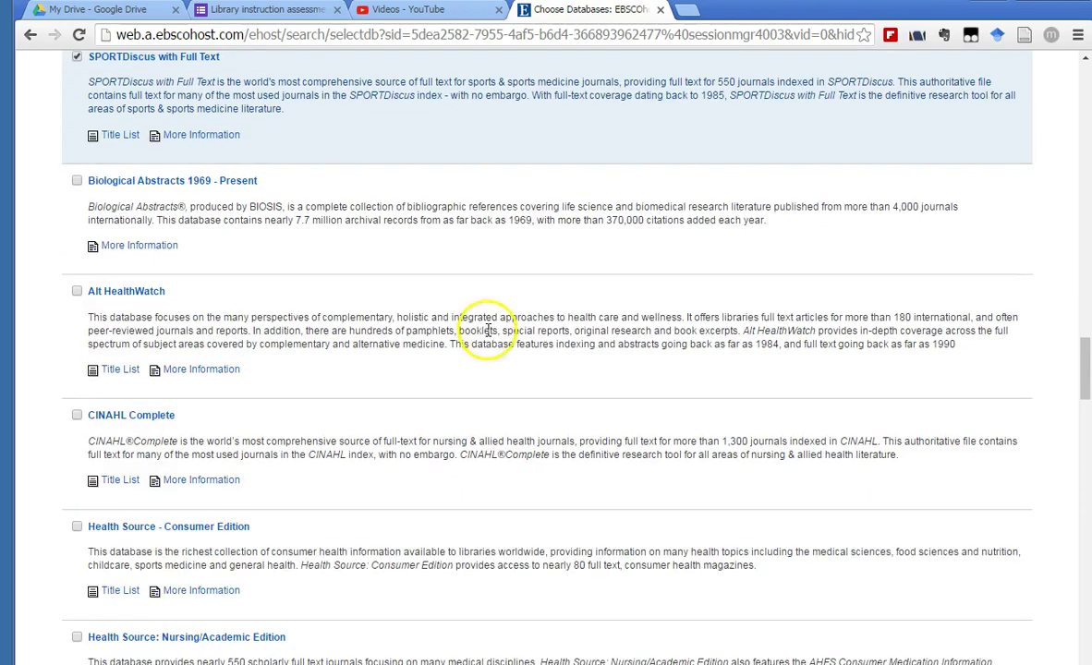
pyautogui.scroll(-1, 480, 362)
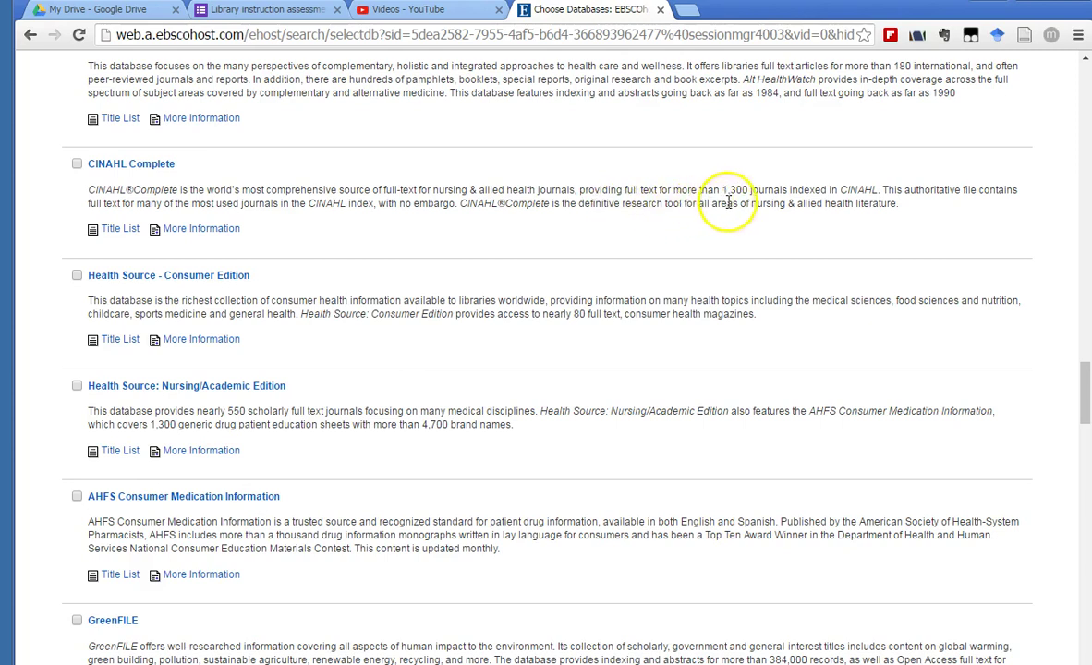
pyautogui.moveTo(750, 204); pyautogui.dragTo(892, 203)
pyautogui.click(898, 226)
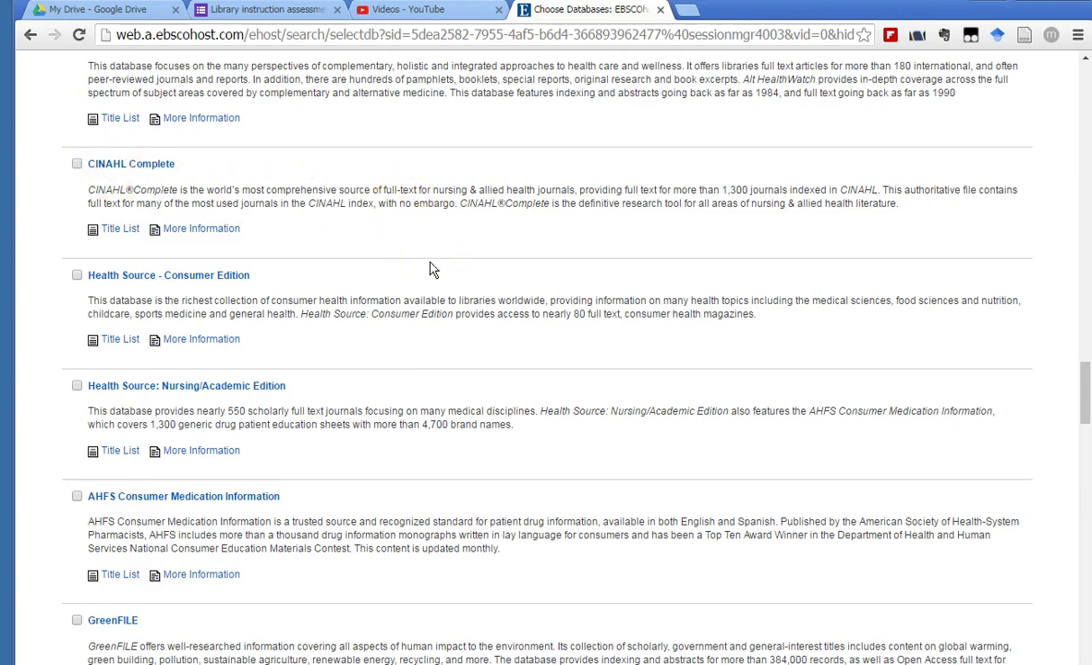
pyautogui.scroll(-6, 433, 268)
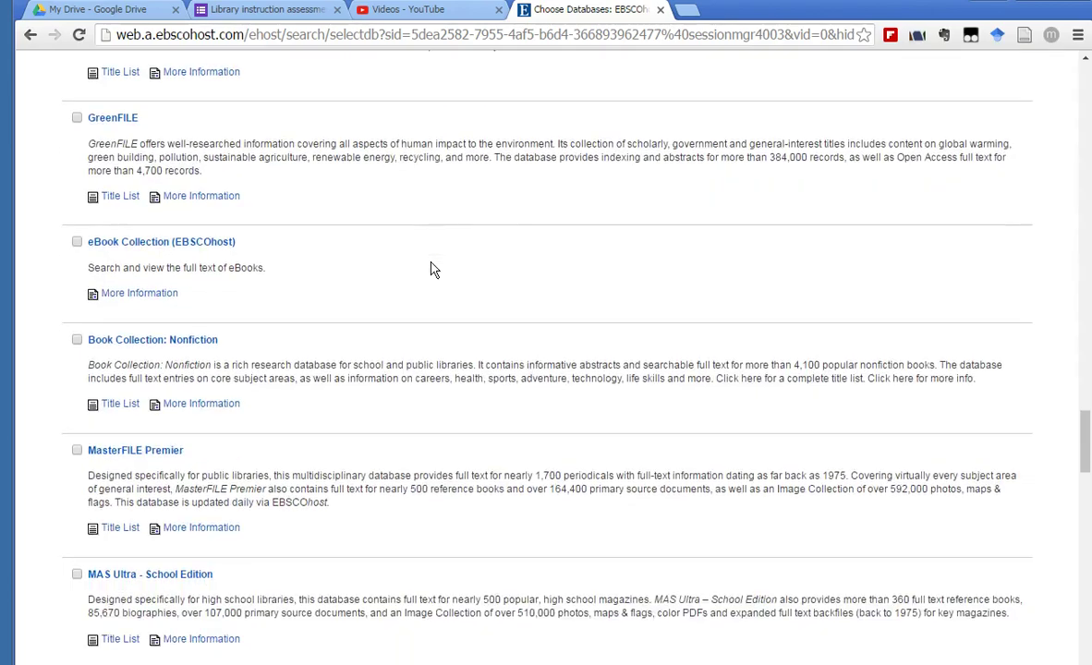
pyautogui.scroll(-3, 433, 269)
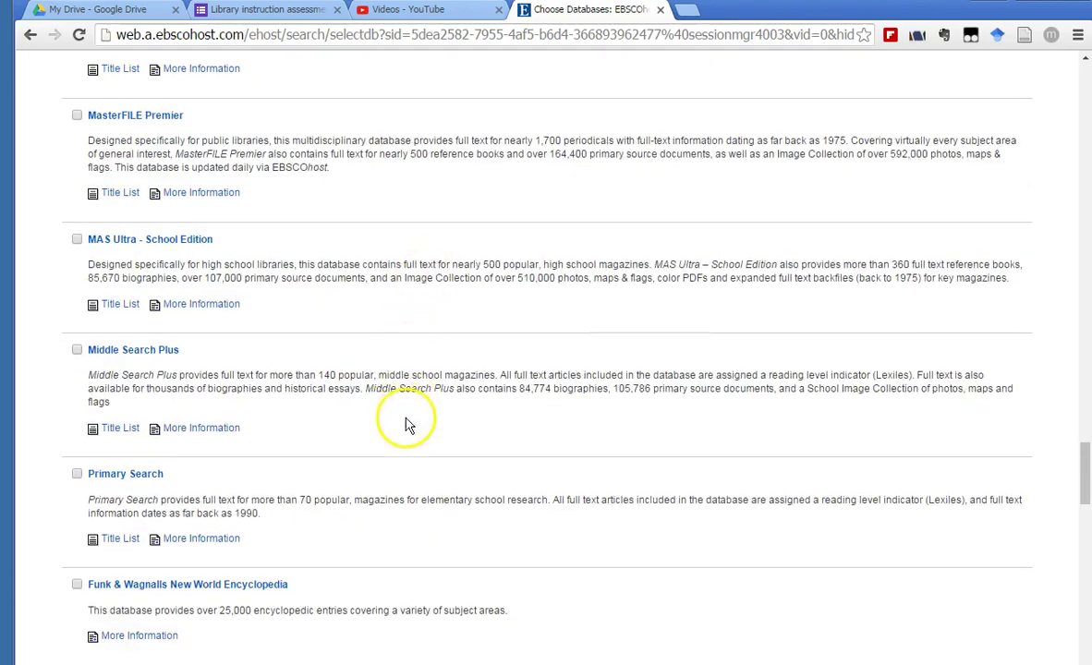
pyautogui.scroll(15, 407, 402)
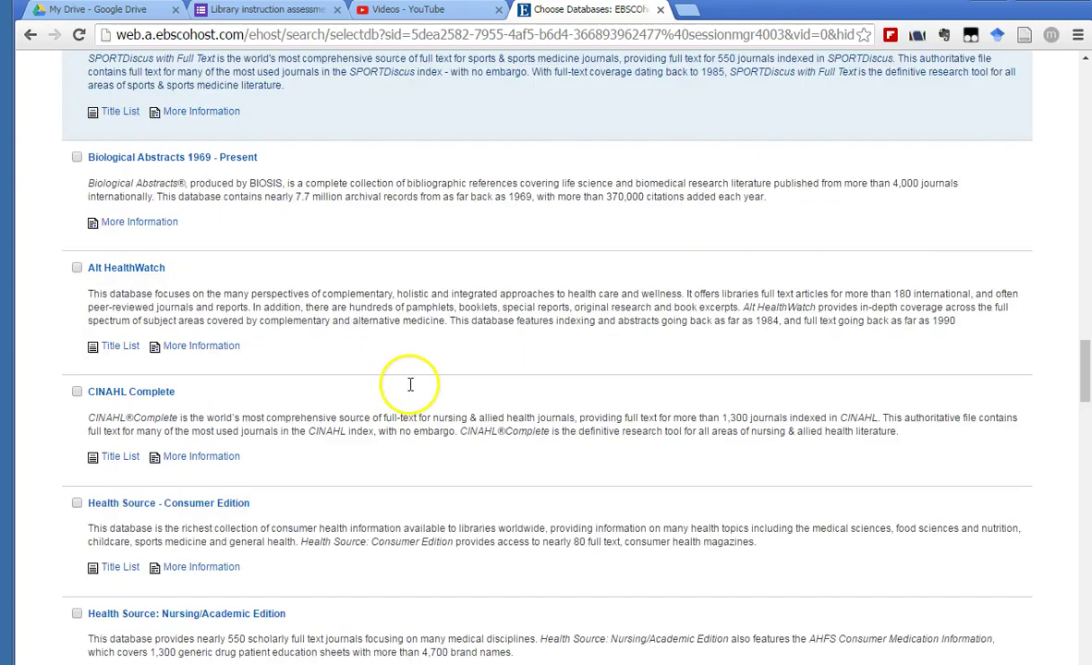
pyautogui.scroll(20, 407, 369)
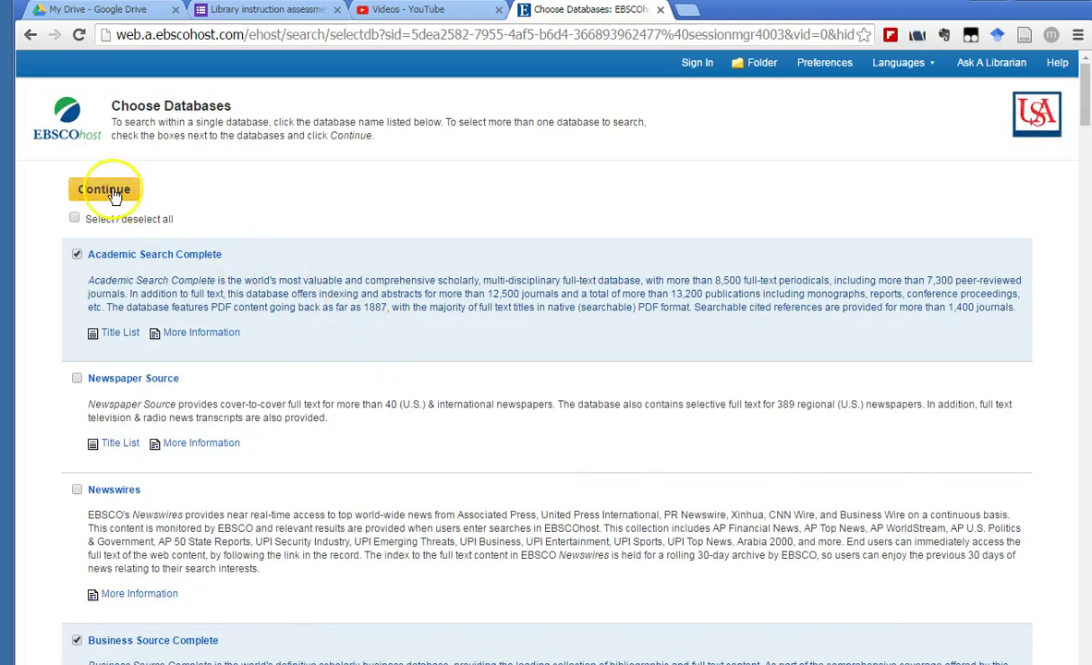
# Continue to Advanced Search with the checked databases, keeping row 2's operator on AND.
pyautogui.click(109, 190)
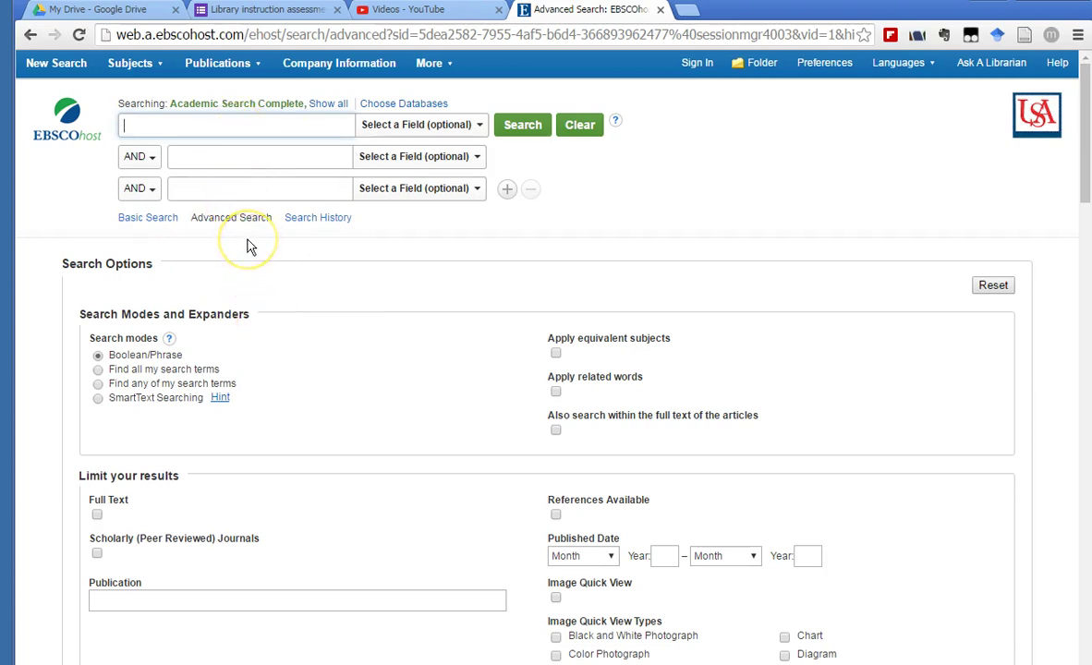
pyautogui.click(148, 157)
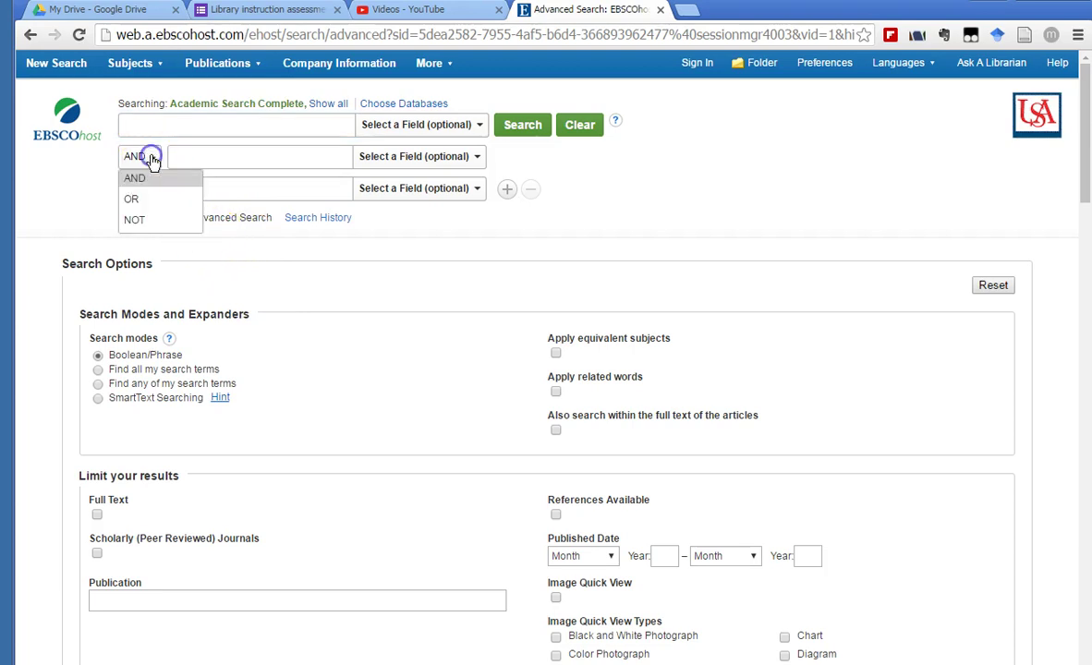
pyautogui.click(150, 181)
pyautogui.click(144, 181)
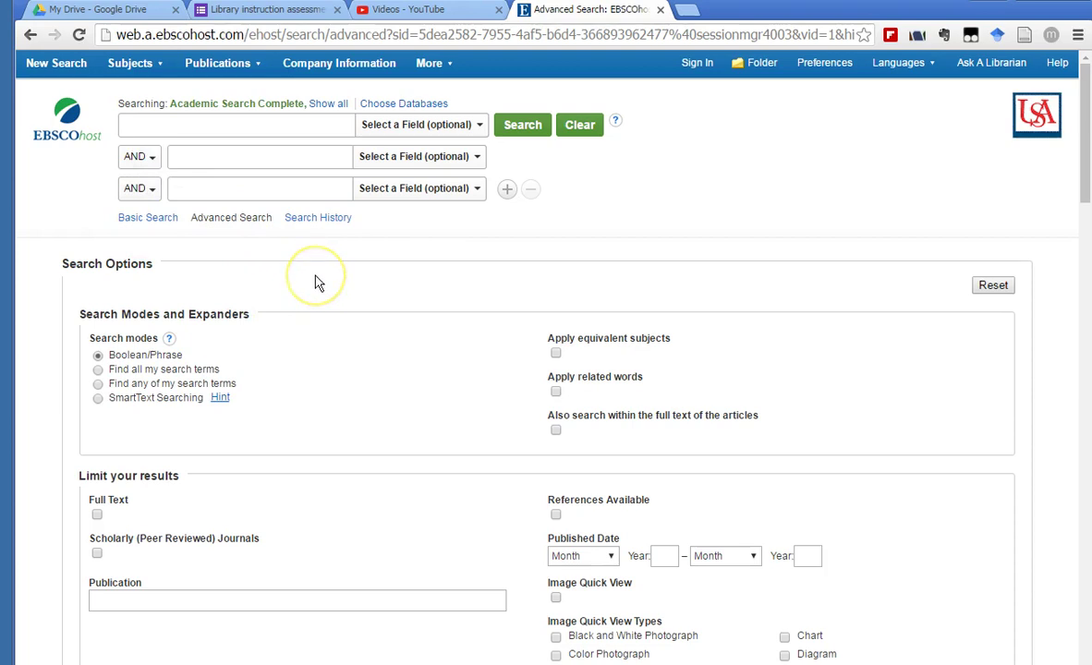
pyautogui.click(185, 126)
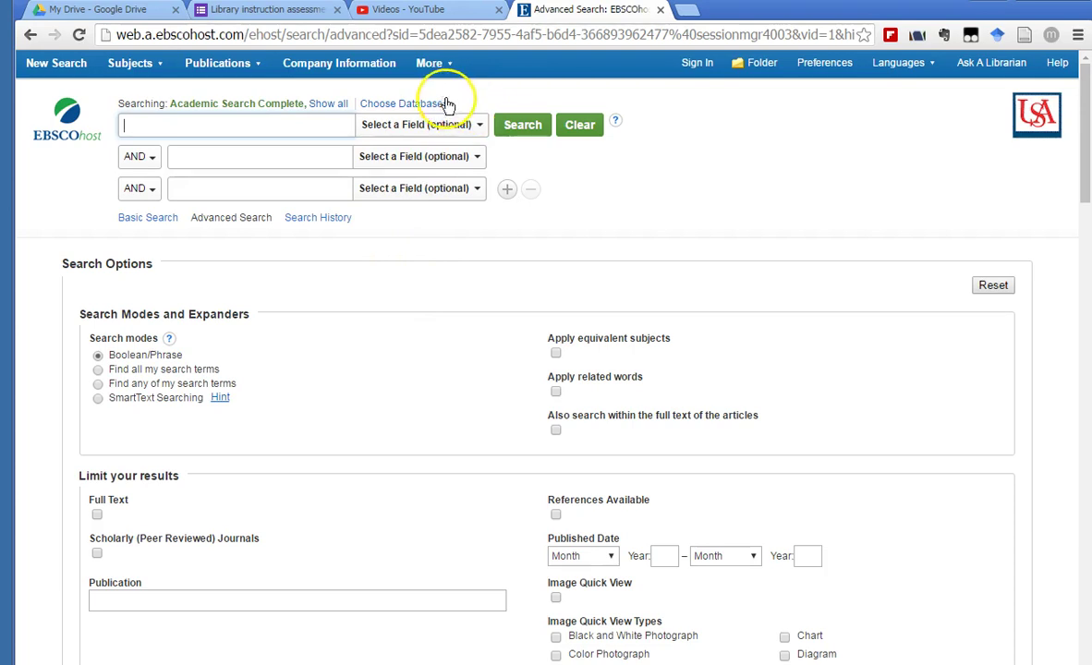
pyautogui.click(415, 104)
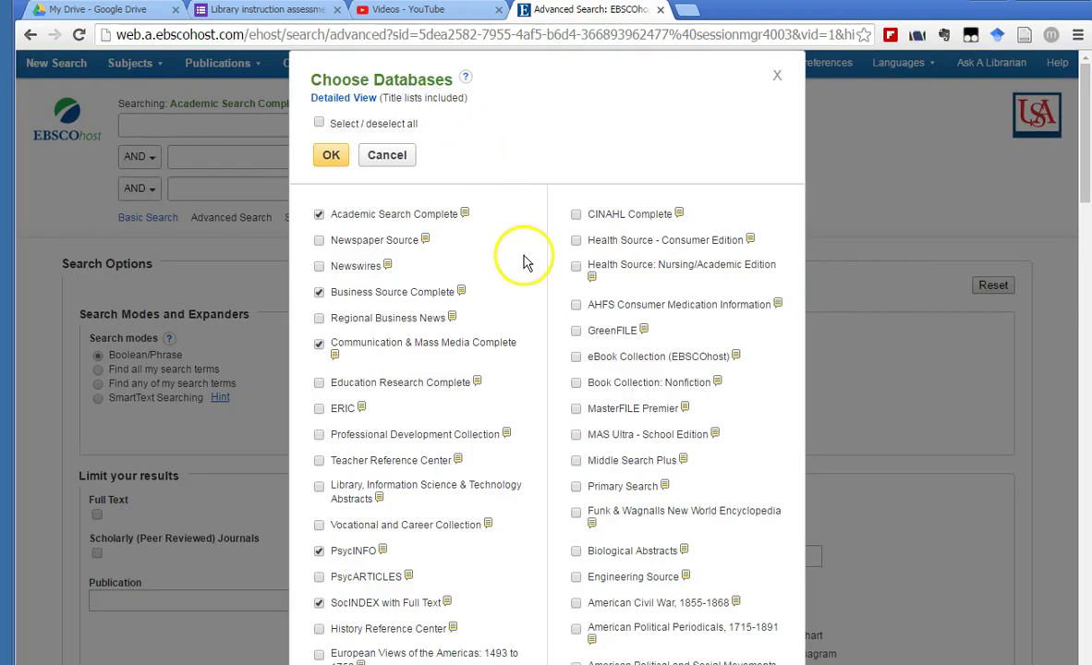
pyautogui.scroll(-3, 522, 263)
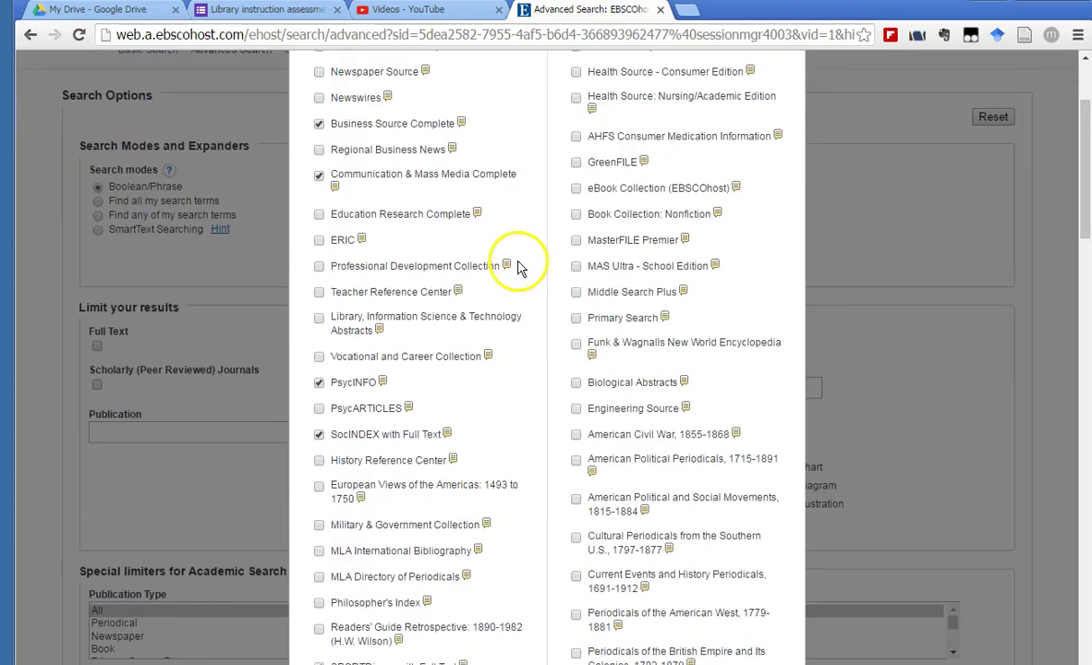
pyautogui.scroll(-6, 519, 265)
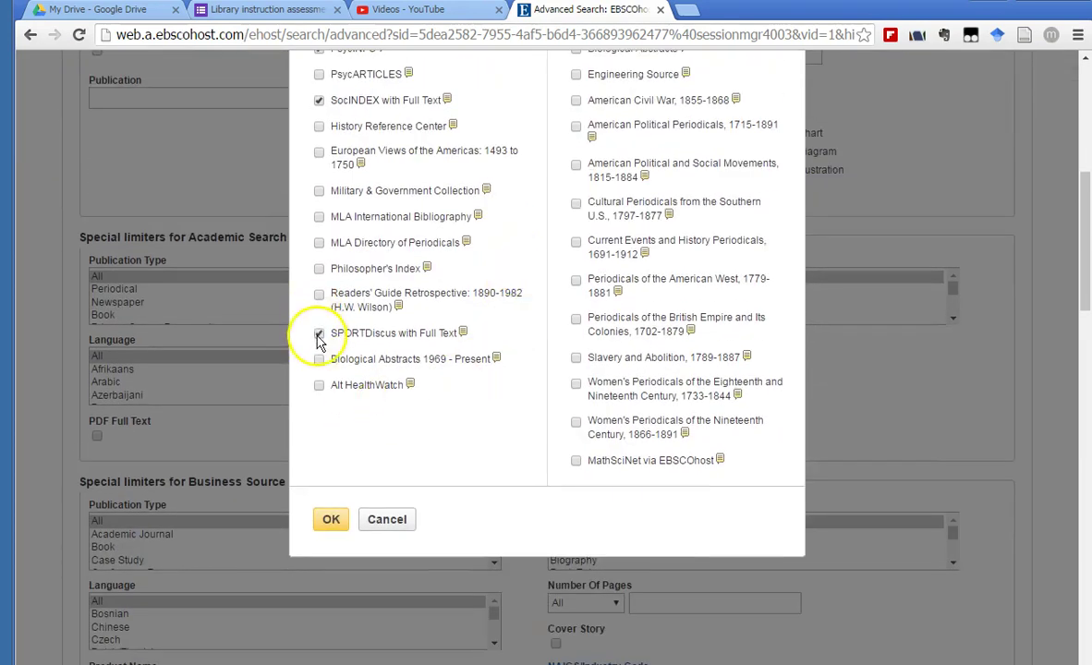
pyautogui.scroll(8, 523, 305)
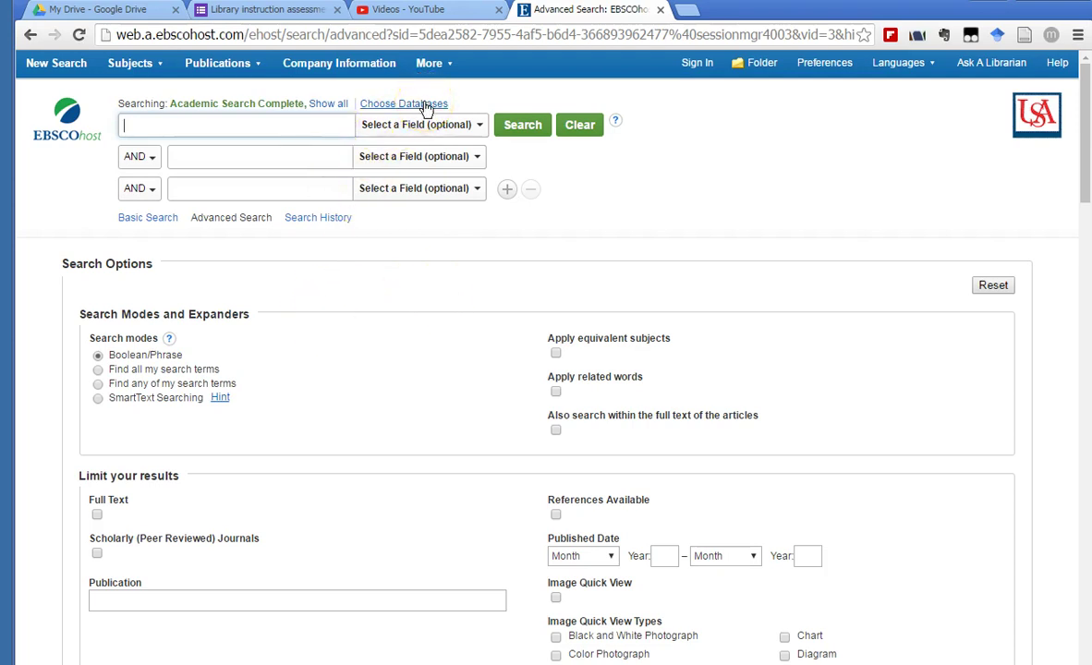
# Enter "social presence" in the first search row and learning in the second.
pyautogui.click(285, 124)
pyautogui.write('"social ')
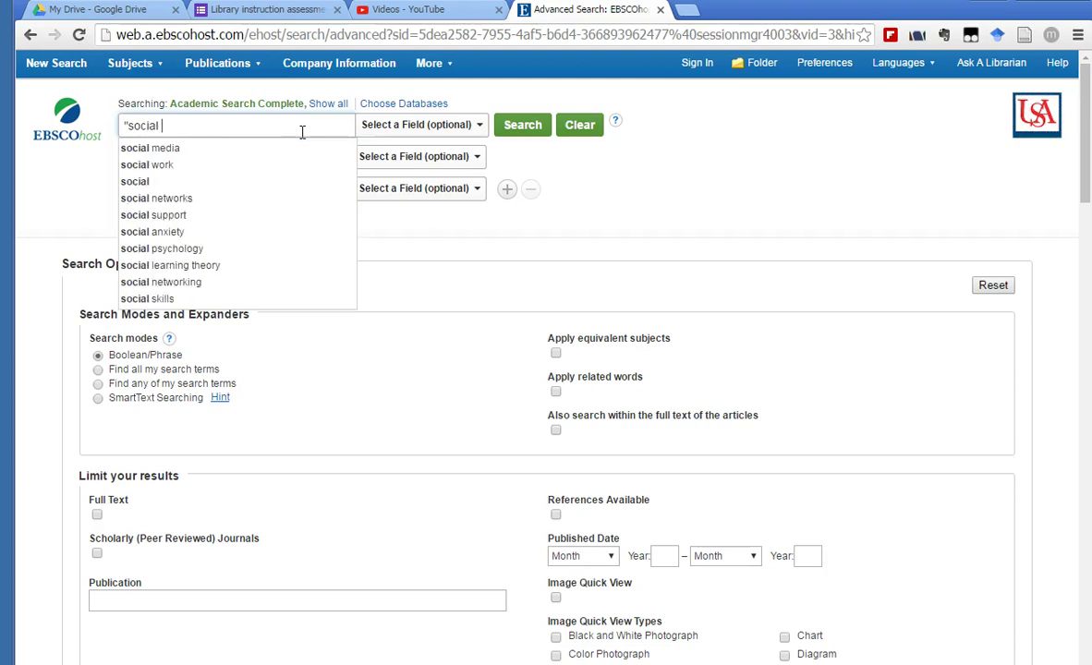
pyautogui.write('presence')
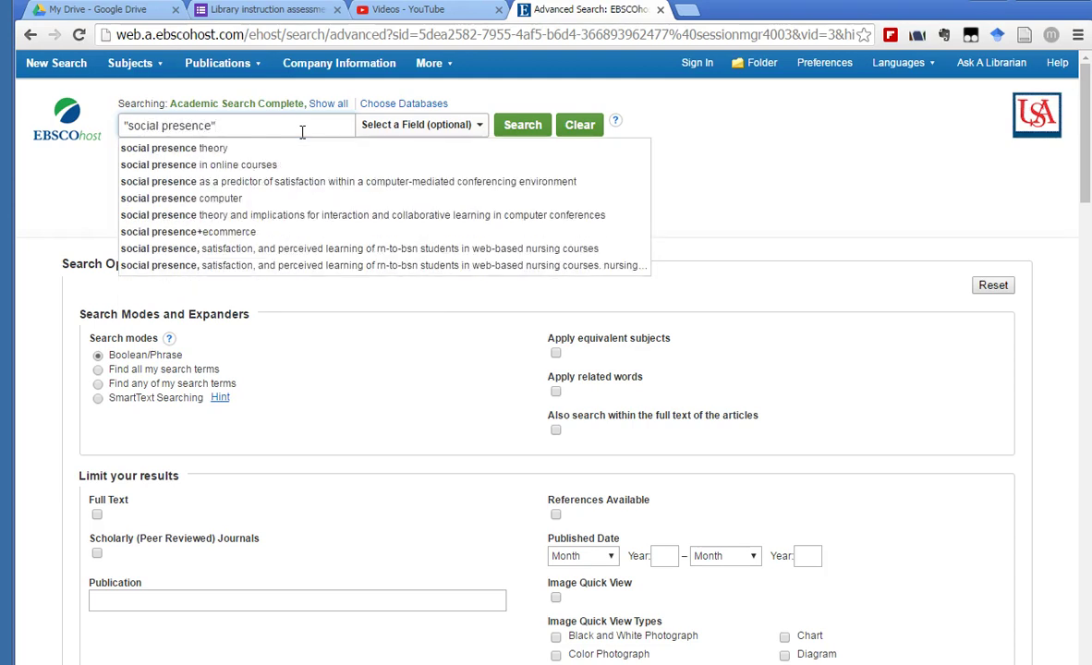
pyautogui.click(680, 139)
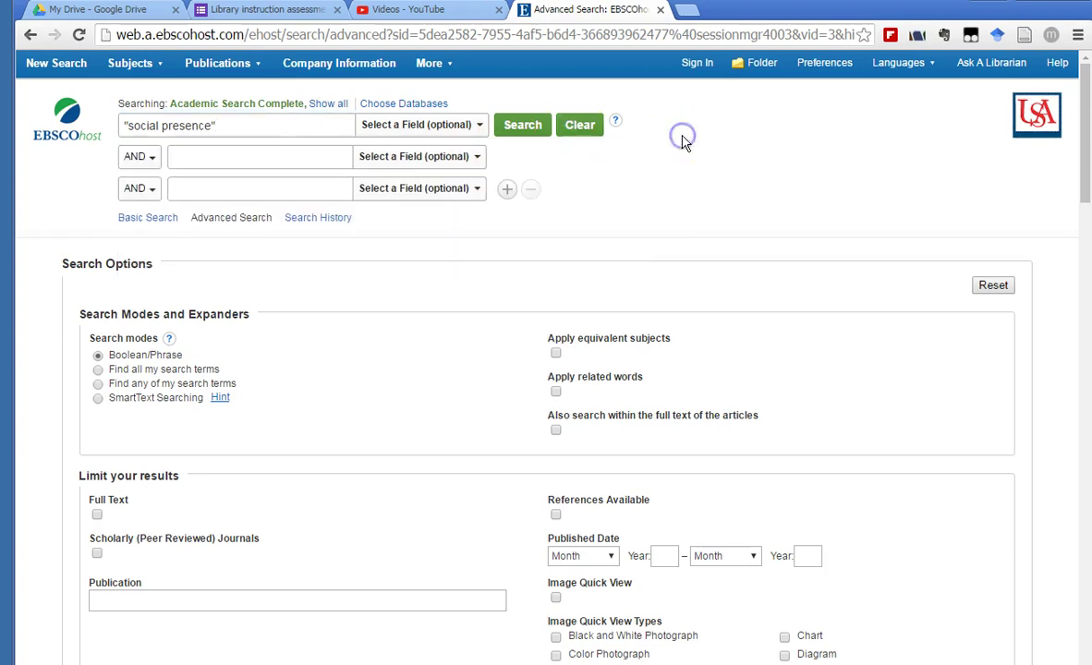
pyautogui.click(302, 157)
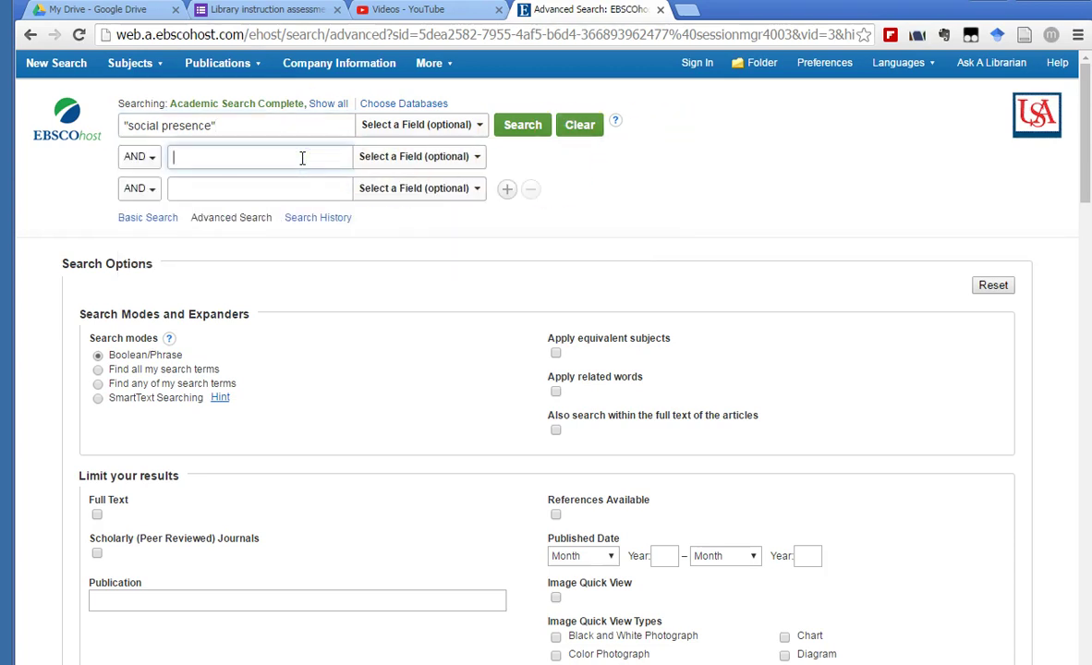
pyautogui.write('learning')
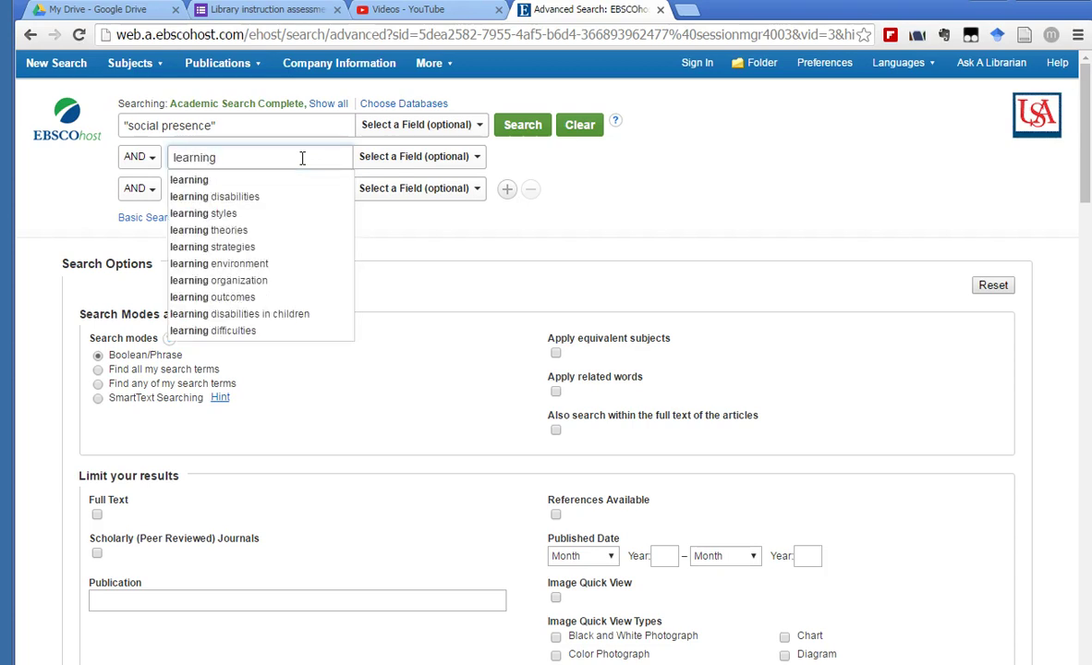
pyautogui.click(626, 175)
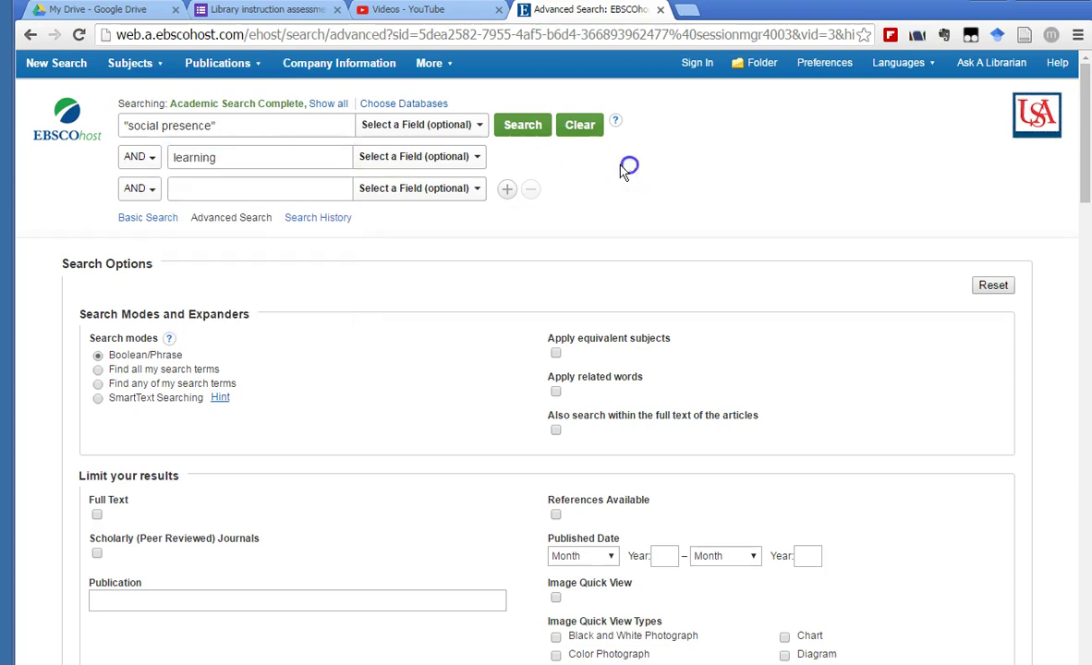
# Set the third row's operator to OR and enter education.
pyautogui.click(147, 188)
pyautogui.click(132, 230)
pyautogui.click(190, 190)
pyautogui.write('ed')
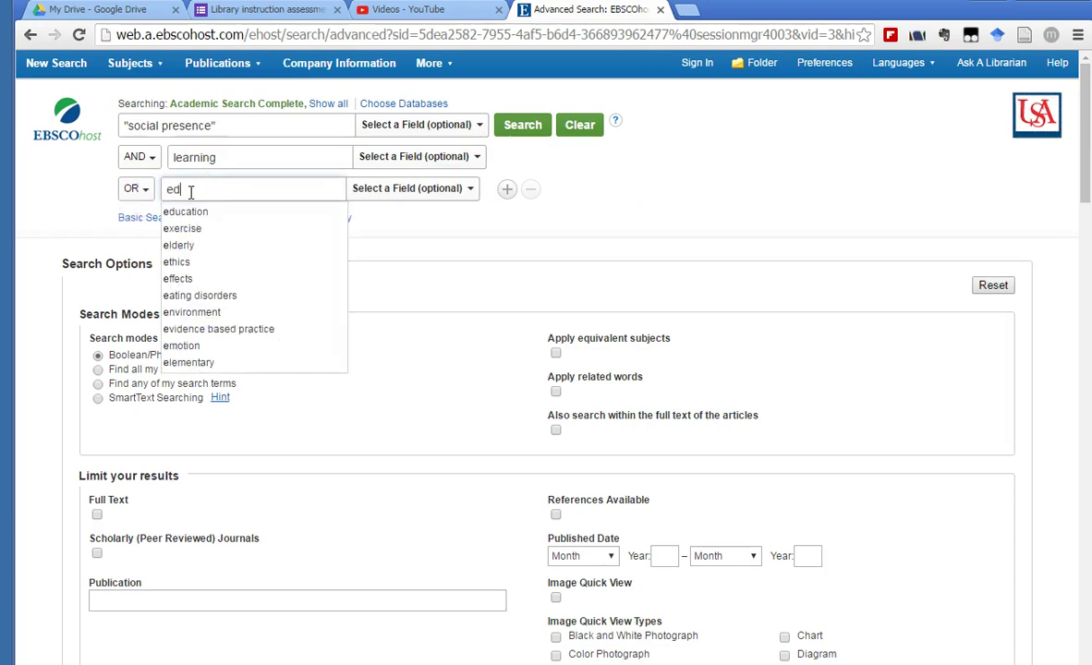
pyautogui.write('ucation')
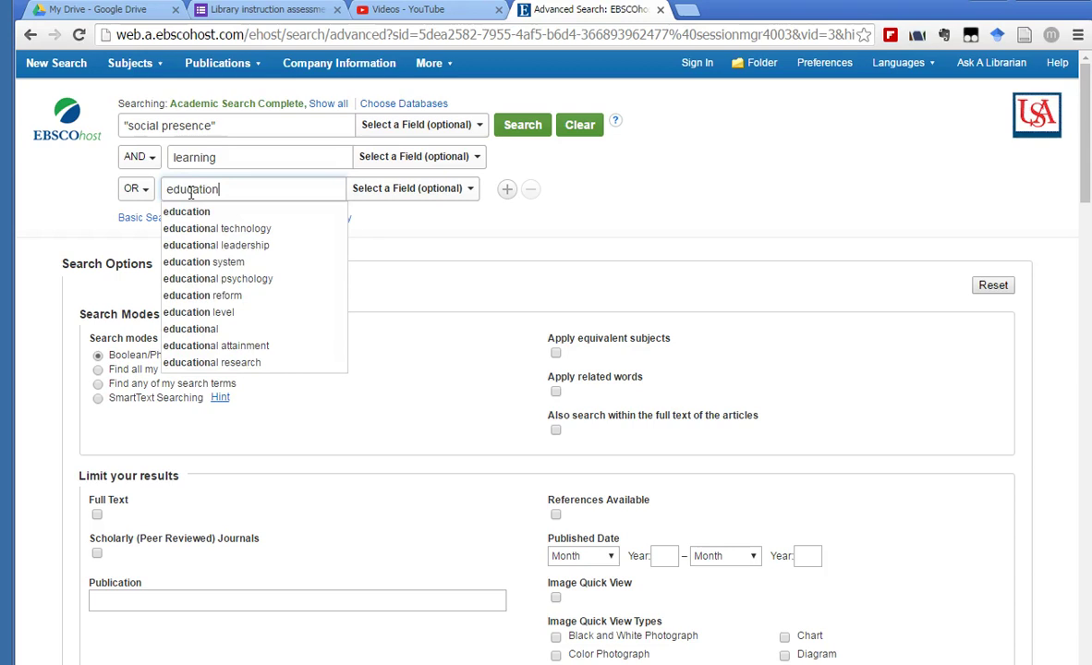
pyautogui.click(613, 173)
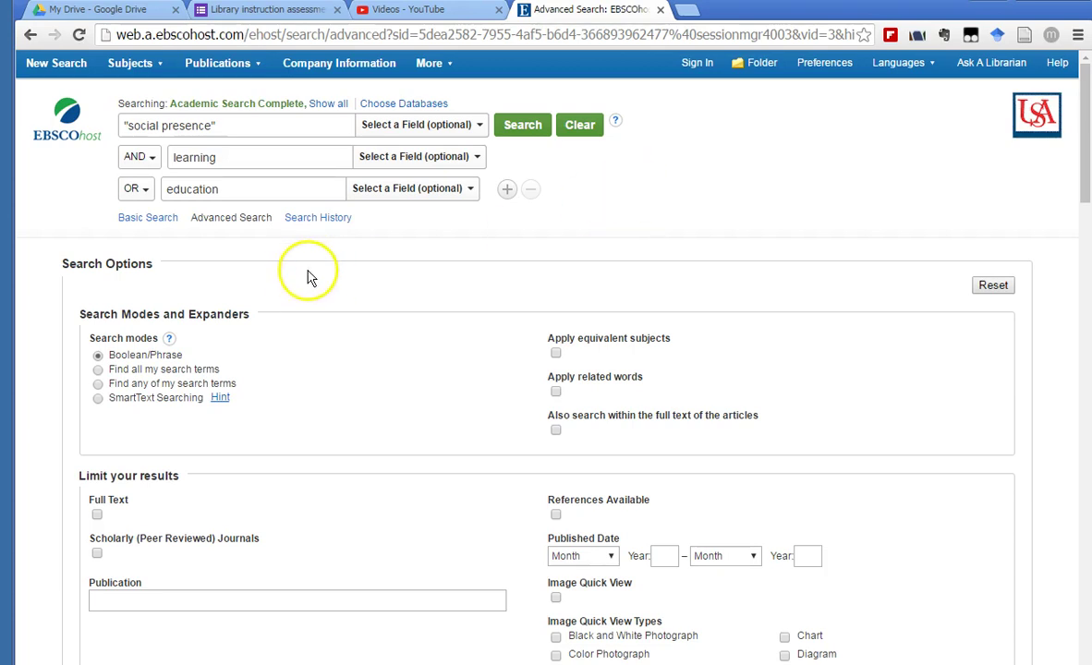
# Run the search and highlight the 3,371,825 result count.
pyautogui.click(534, 134)
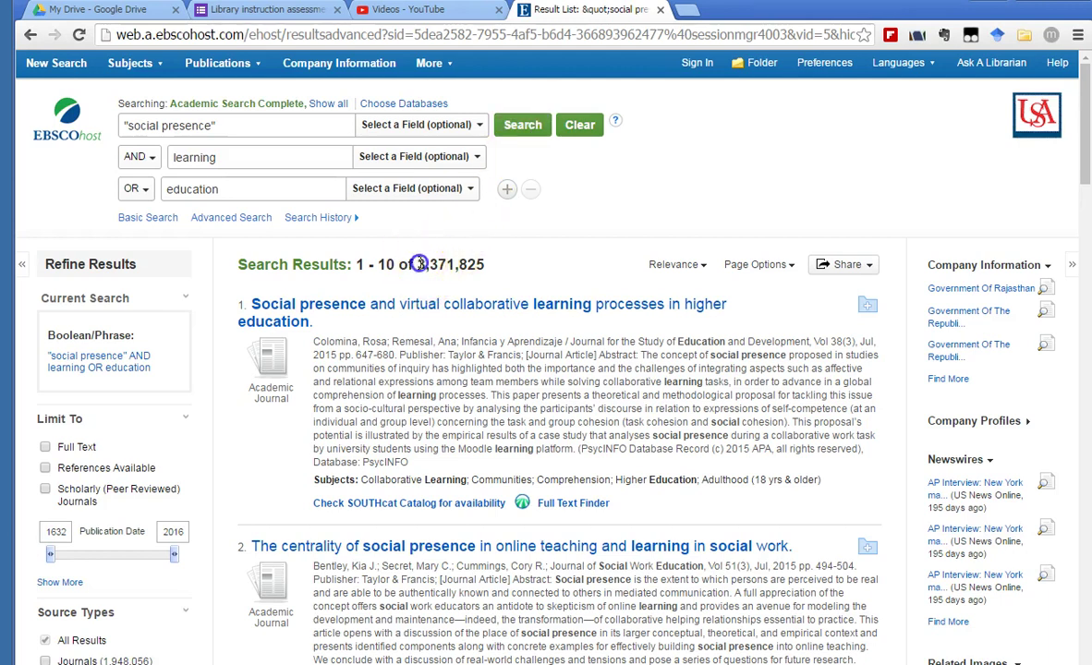
pyautogui.moveTo(416, 265); pyautogui.dragTo(485, 268)
pyautogui.click(494, 271)
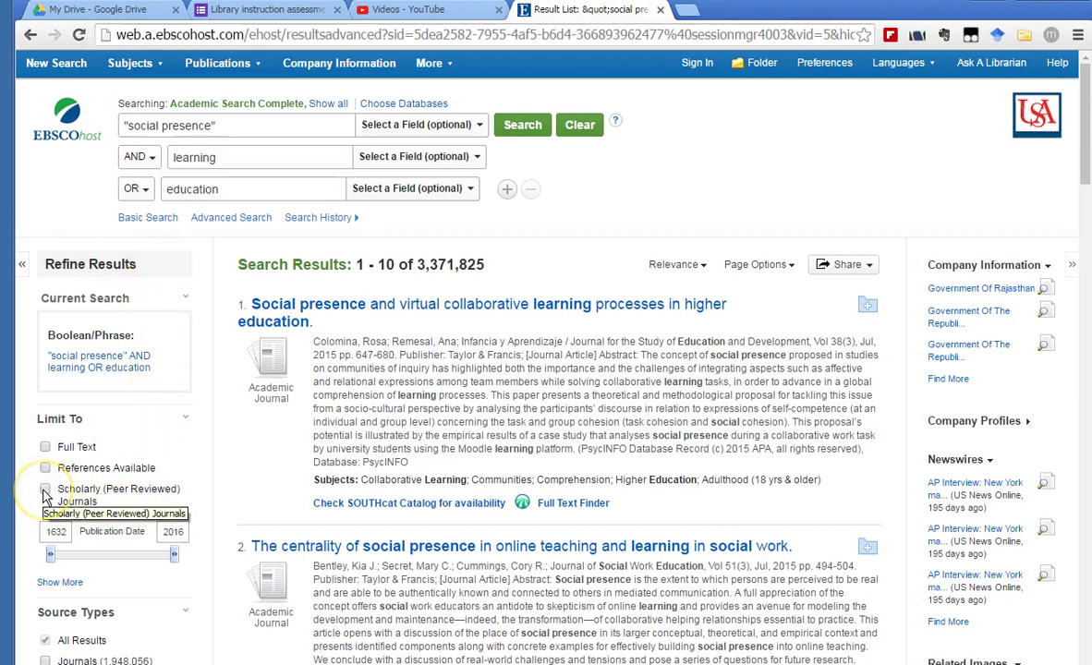
# Apply the Scholarly (Peer Reviewed) limiter and narrow publication dates to 2000–2016.
pyautogui.click(45, 490)
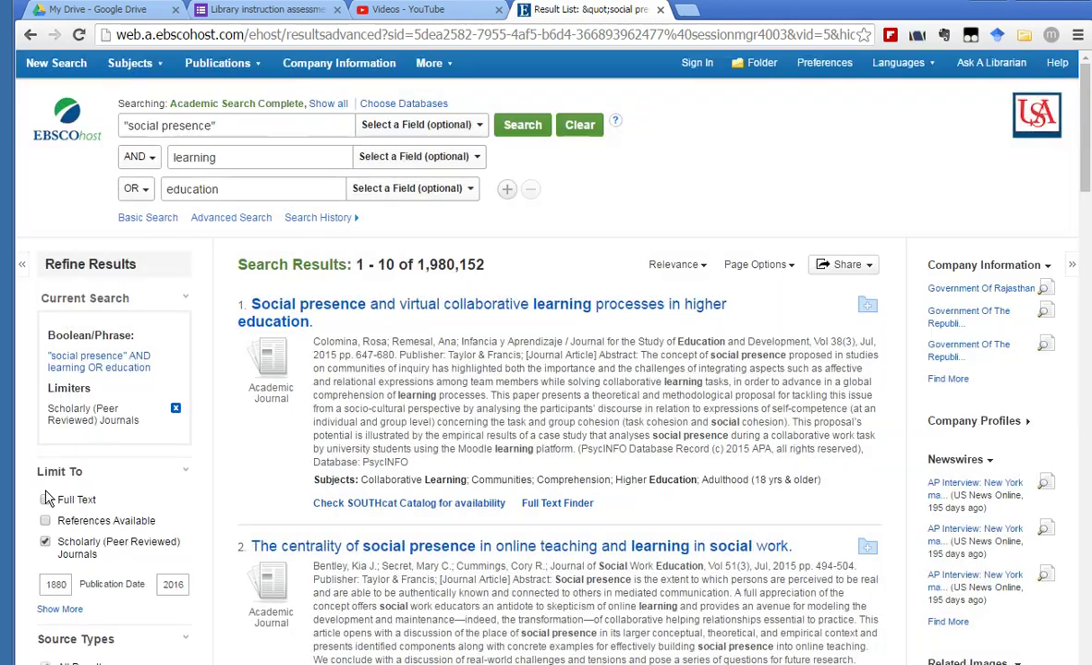
pyautogui.scroll(-2, 389, 402)
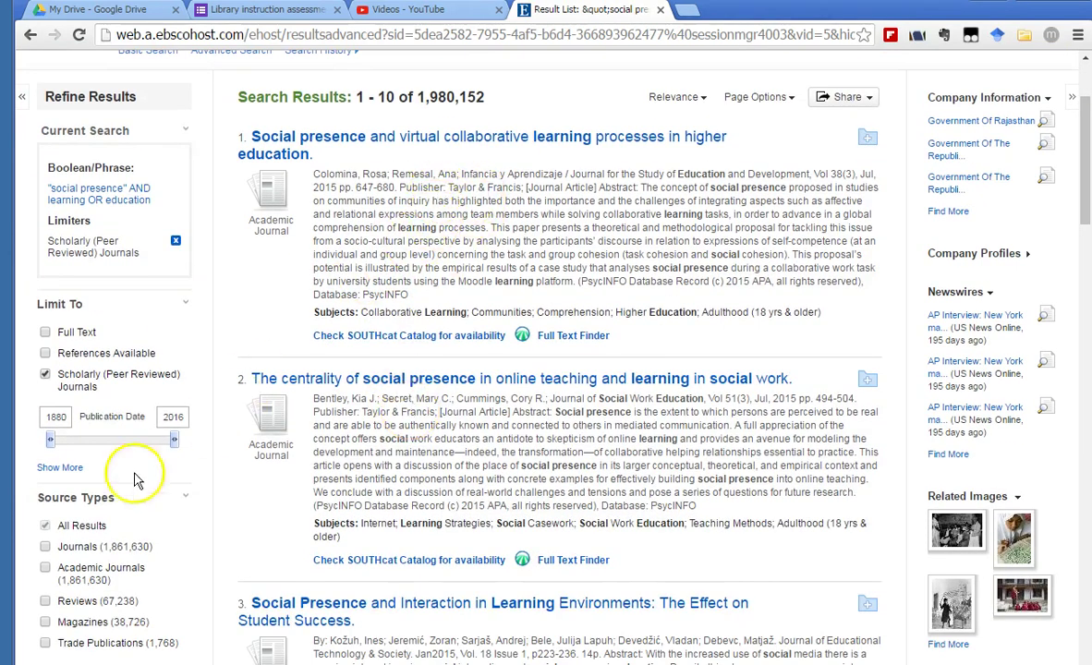
pyautogui.scroll(1, 61, 418)
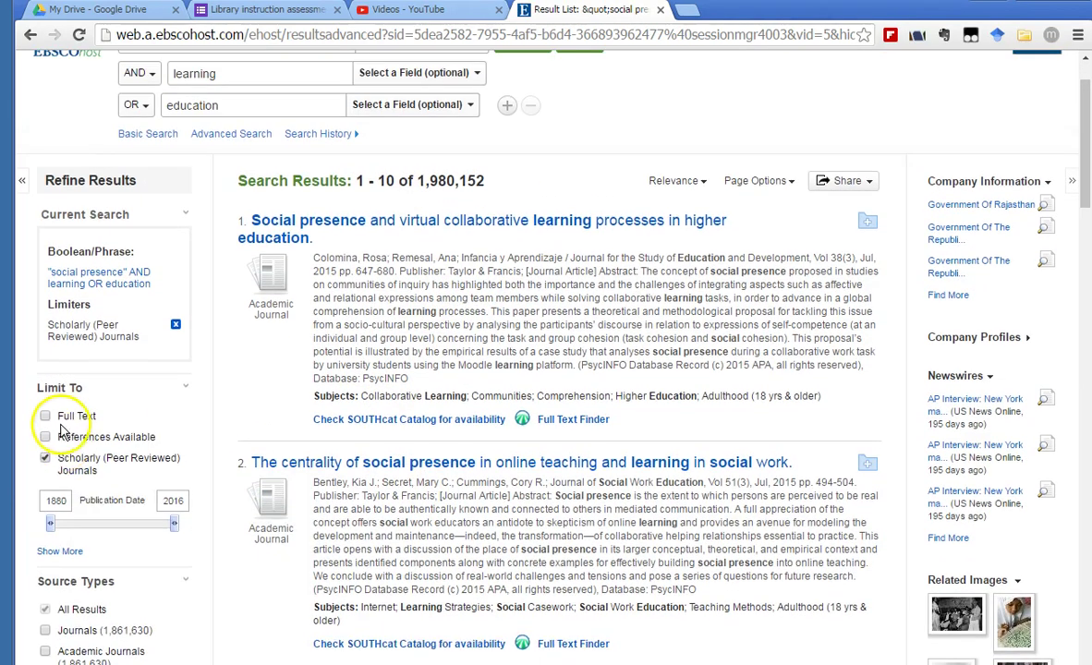
pyautogui.click(52, 527)
pyautogui.moveTo(51, 526); pyautogui.dragTo(162, 527)
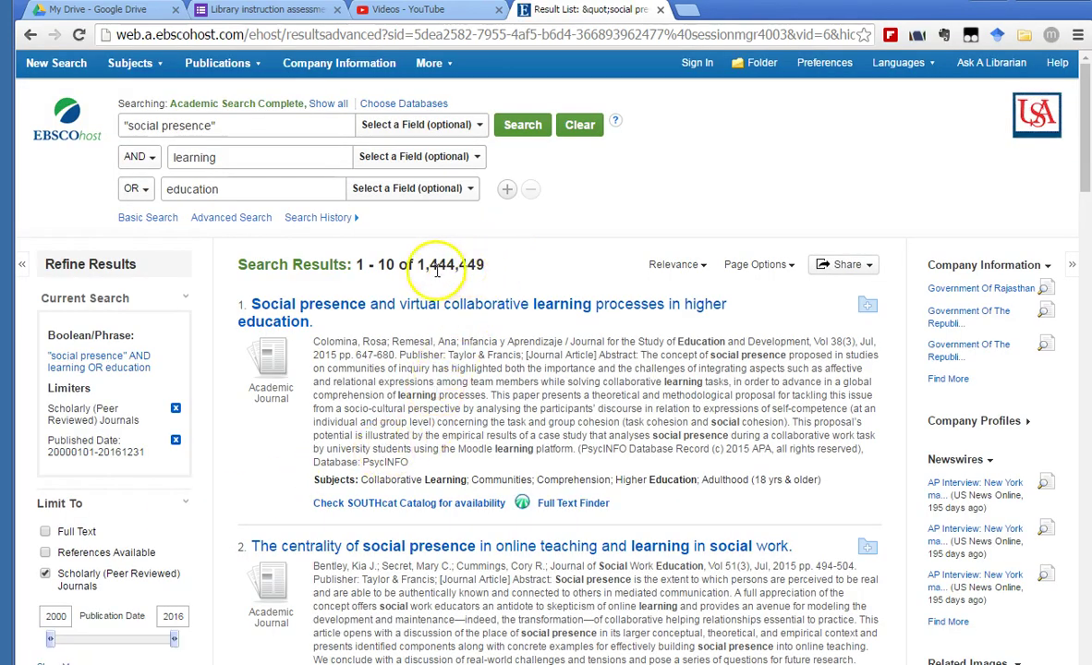
pyautogui.scroll(-1, 393, 404)
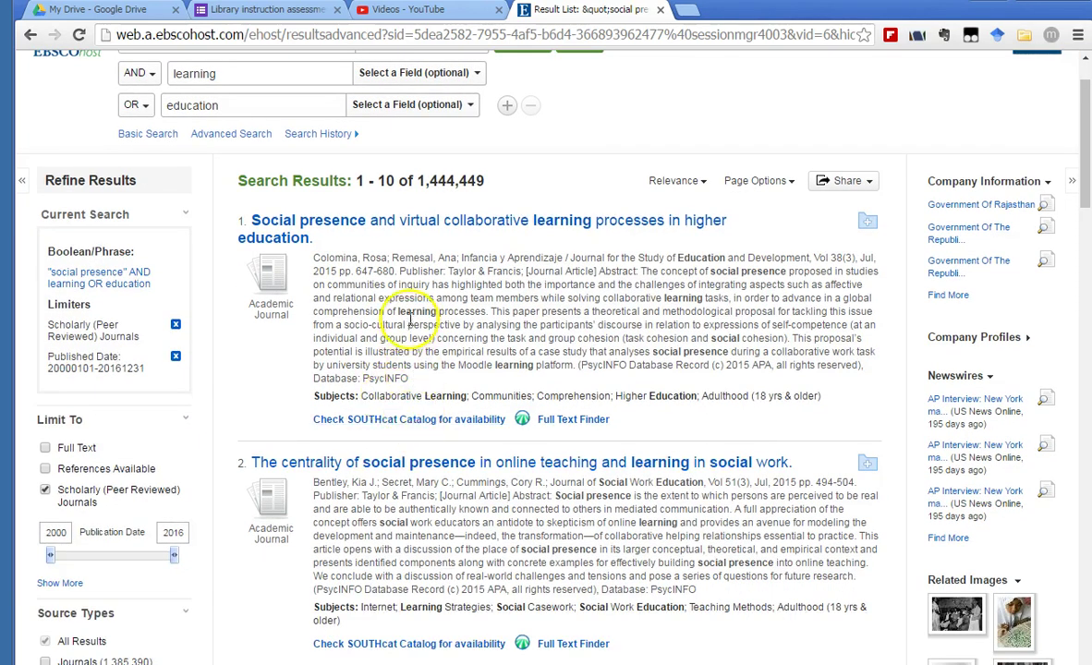
pyautogui.scroll(2, 409, 324)
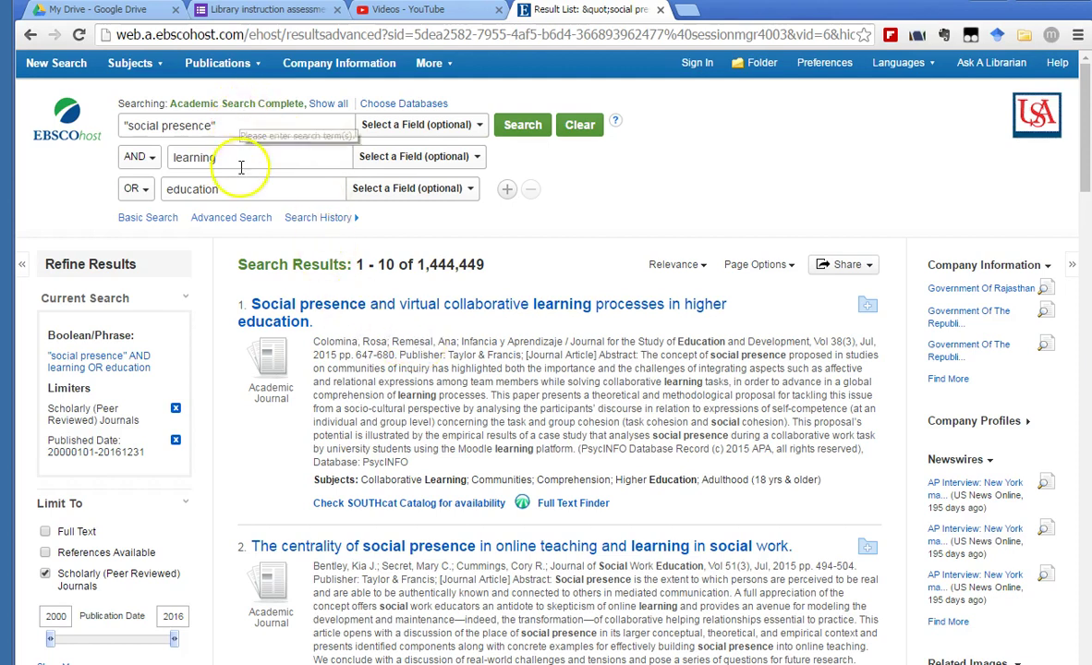
pyautogui.click(239, 155)
pyautogui.click(243, 190)
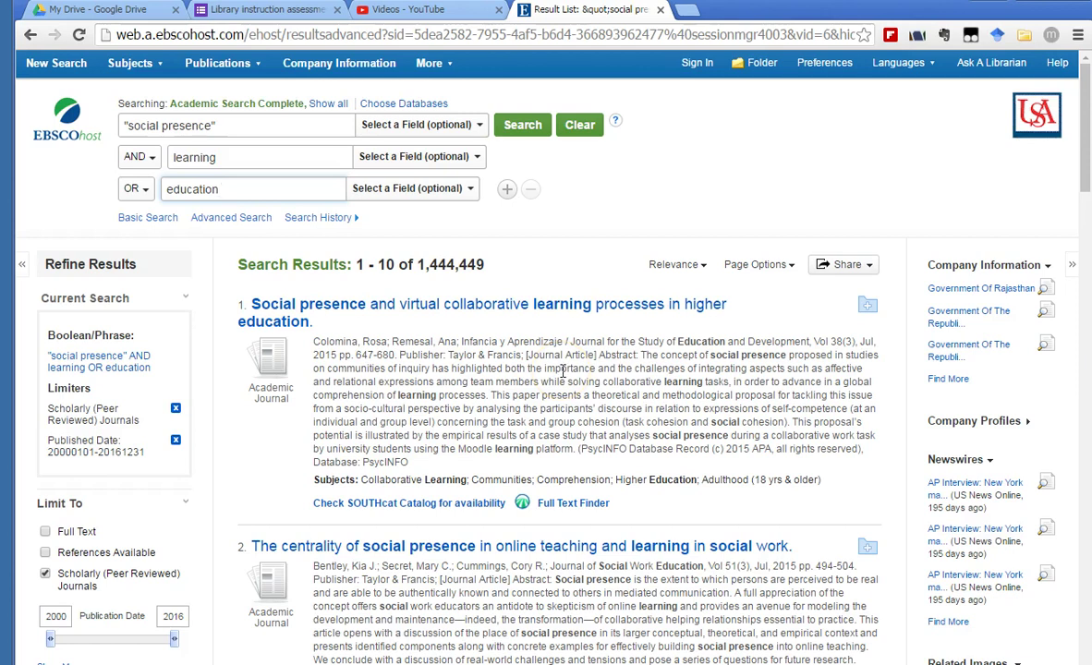
pyautogui.scroll(-1, 562, 371)
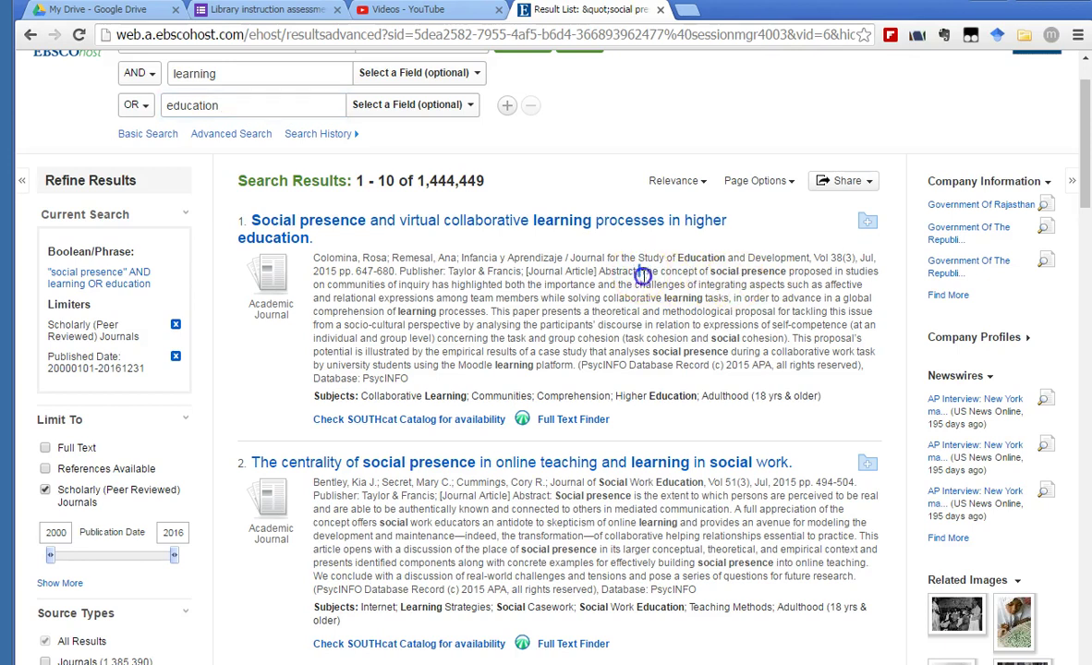
pyautogui.moveTo(639, 271); pyautogui.dragTo(766, 336)
pyautogui.click(717, 314)
pyautogui.moveTo(313, 261); pyautogui.dragTo(848, 259)
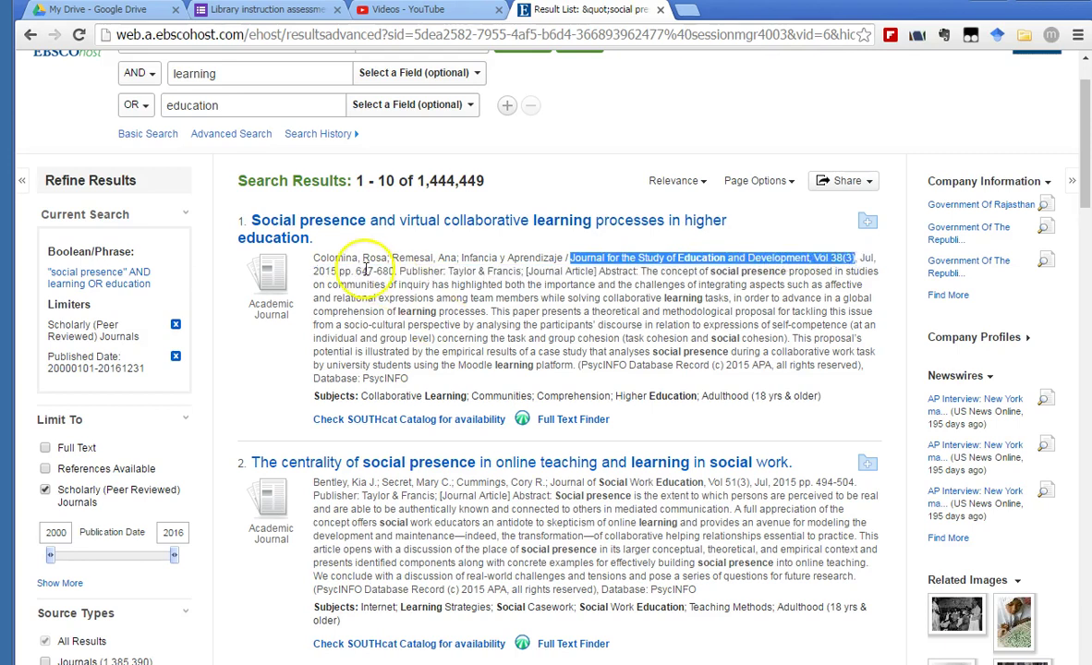
pyautogui.moveTo(353, 270); pyautogui.dragTo(554, 285)
pyautogui.click(504, 311)
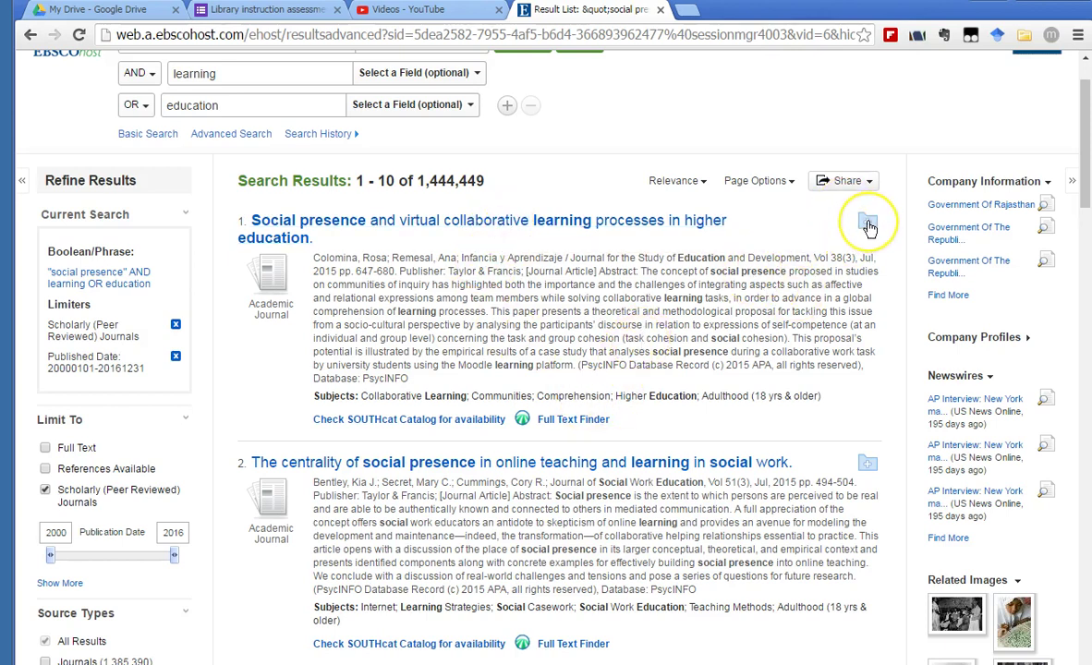
# Add results 1, 2 and 3 to the folder.
pyautogui.scroll(2, 716, 331)
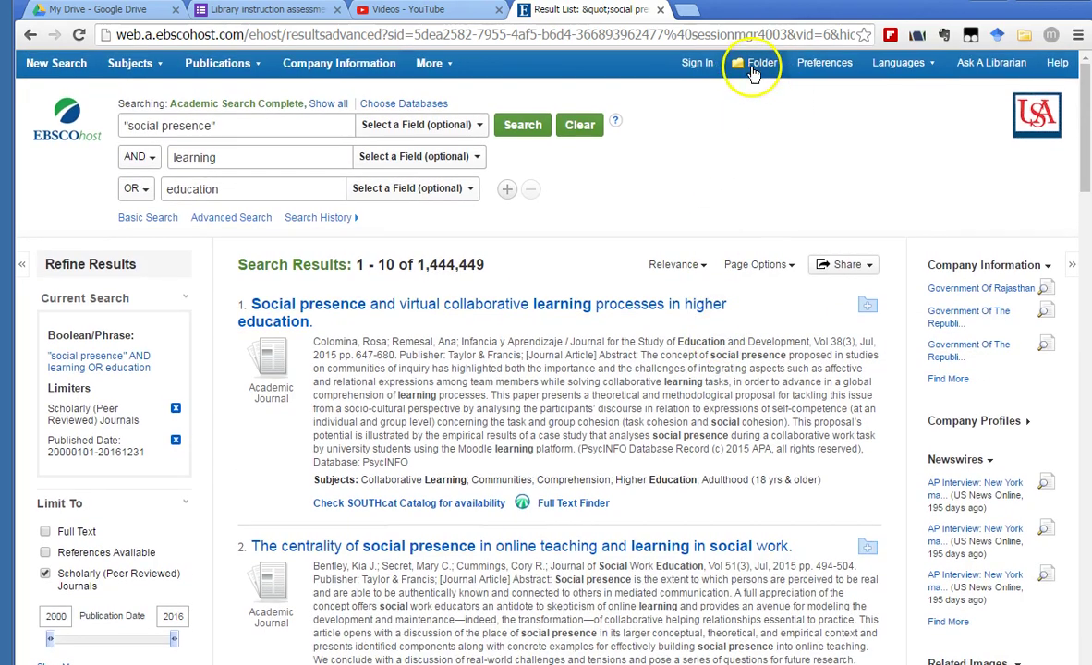
pyautogui.click(868, 307)
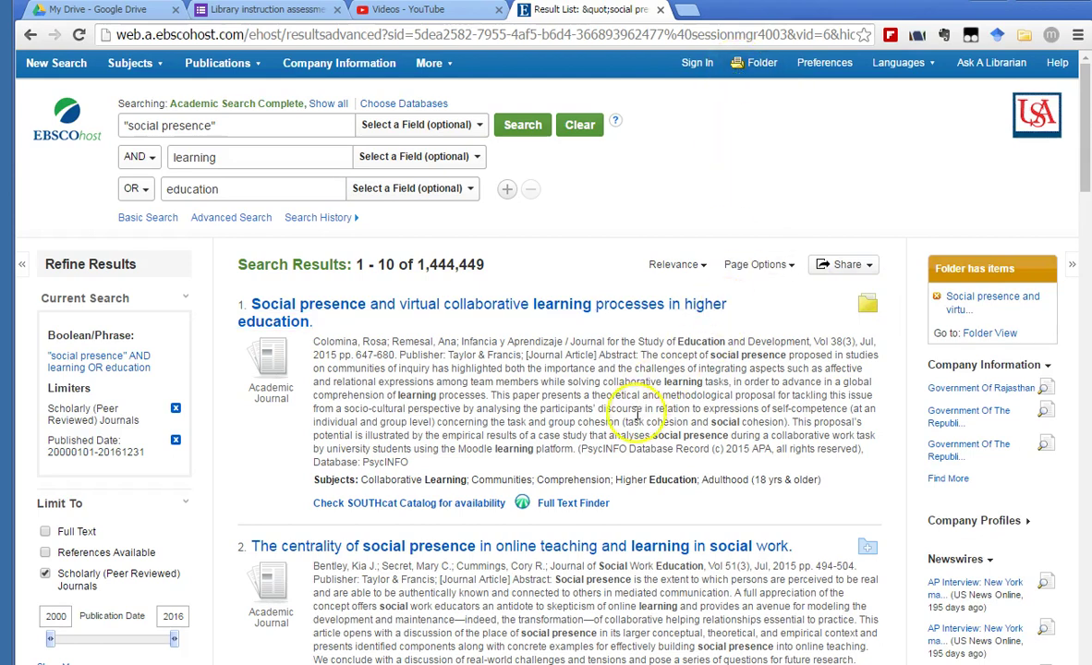
pyautogui.scroll(-1, 640, 420)
pyautogui.scroll(-2, 640, 427)
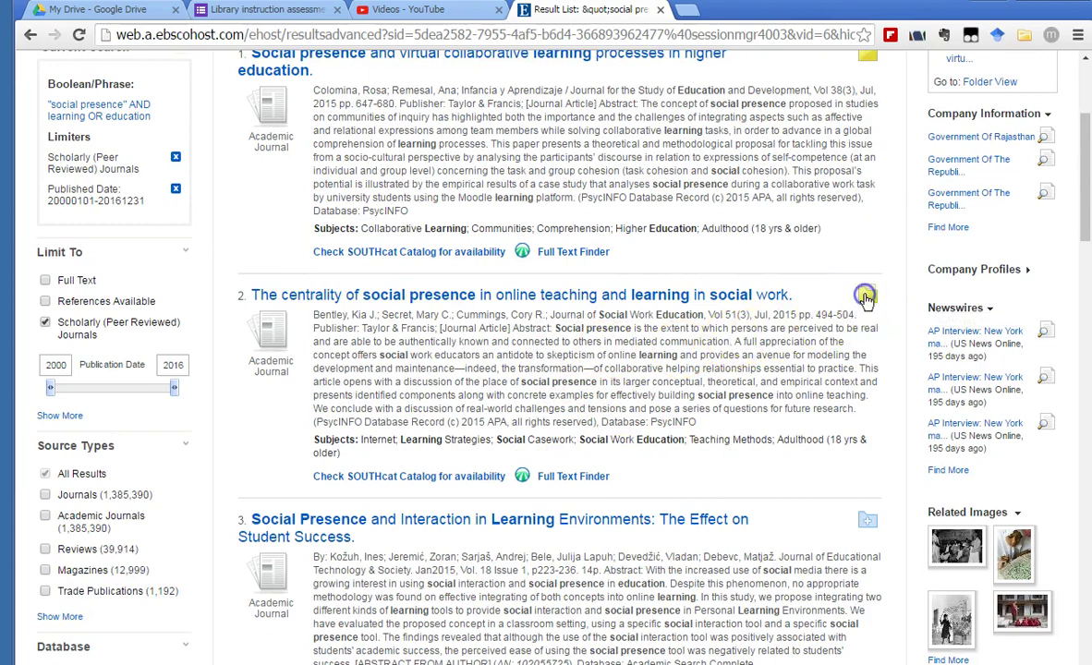
pyautogui.click(867, 298)
pyautogui.scroll(-2, 574, 394)
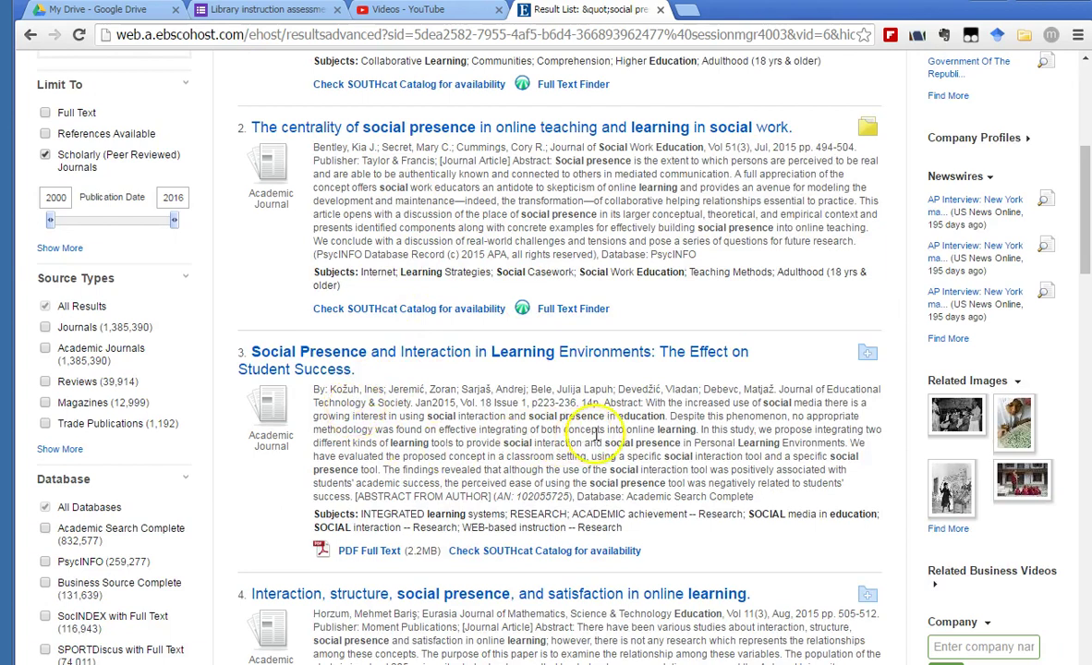
pyautogui.click(865, 354)
# Browse down through the remaining search results.
pyautogui.scroll(5, 739, 240)
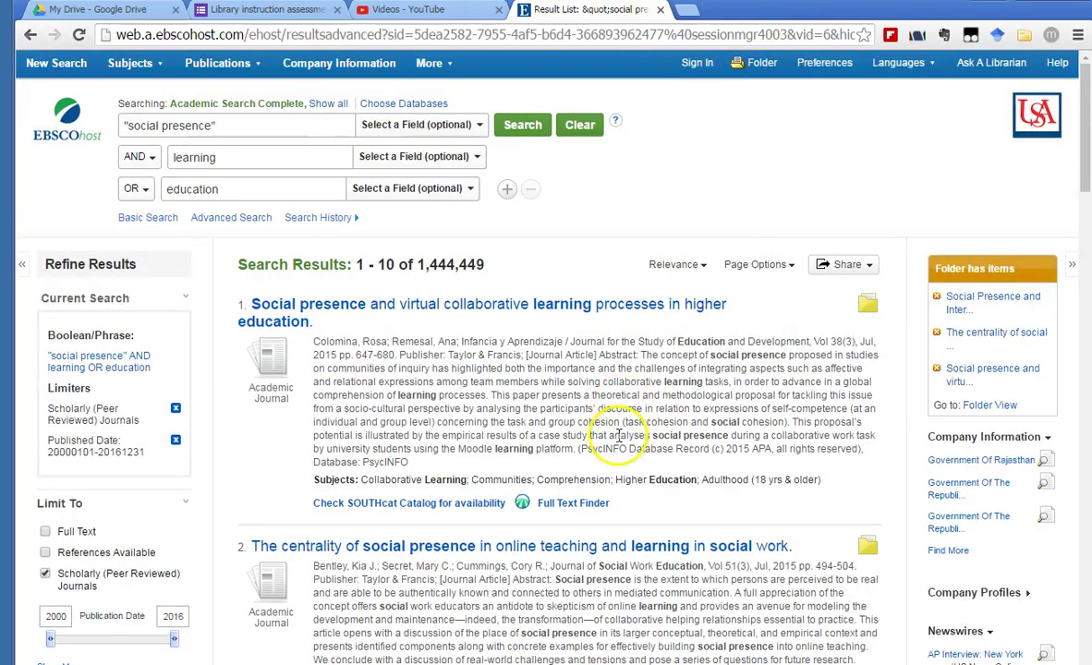
pyautogui.scroll(-1, 638, 503)
pyautogui.scroll(-7, 638, 504)
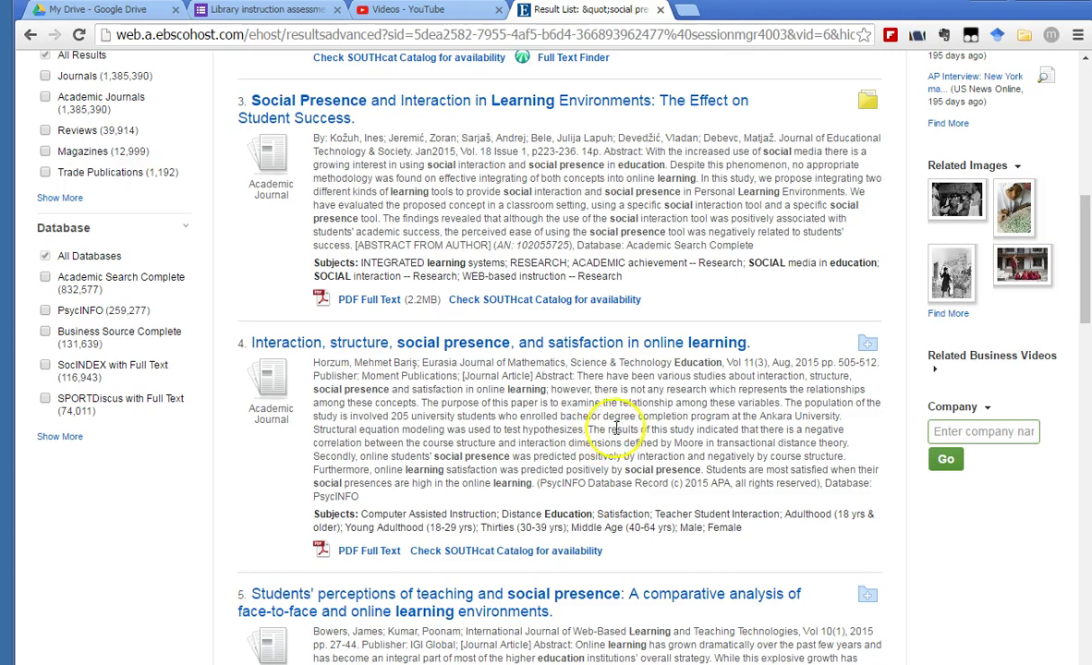
pyautogui.scroll(-3, 596, 436)
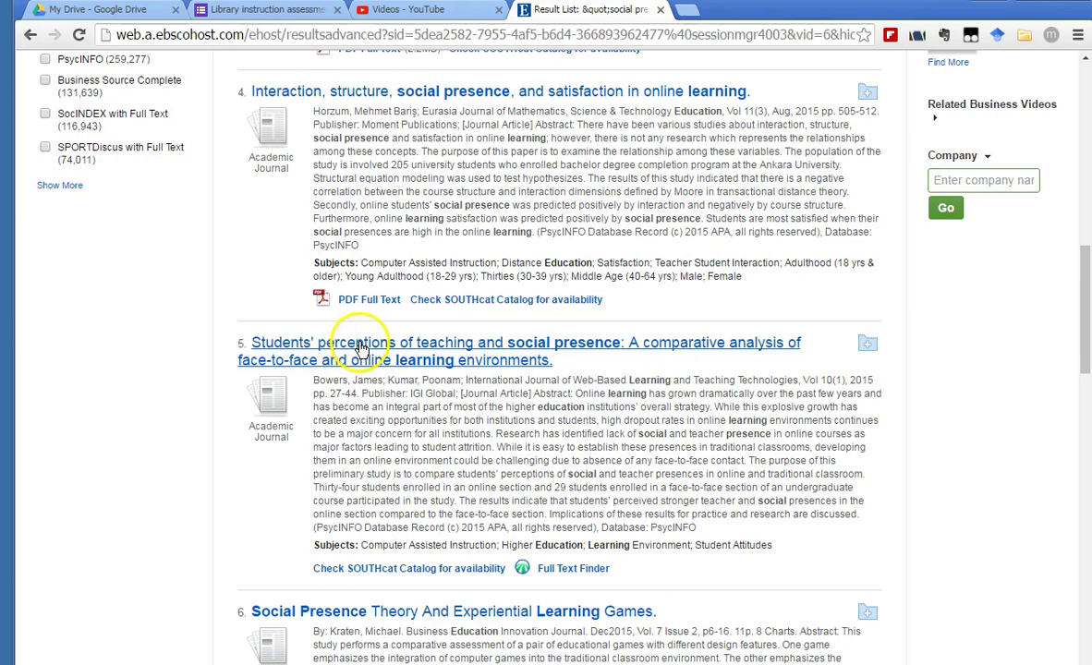
pyautogui.scroll(-3, 592, 439)
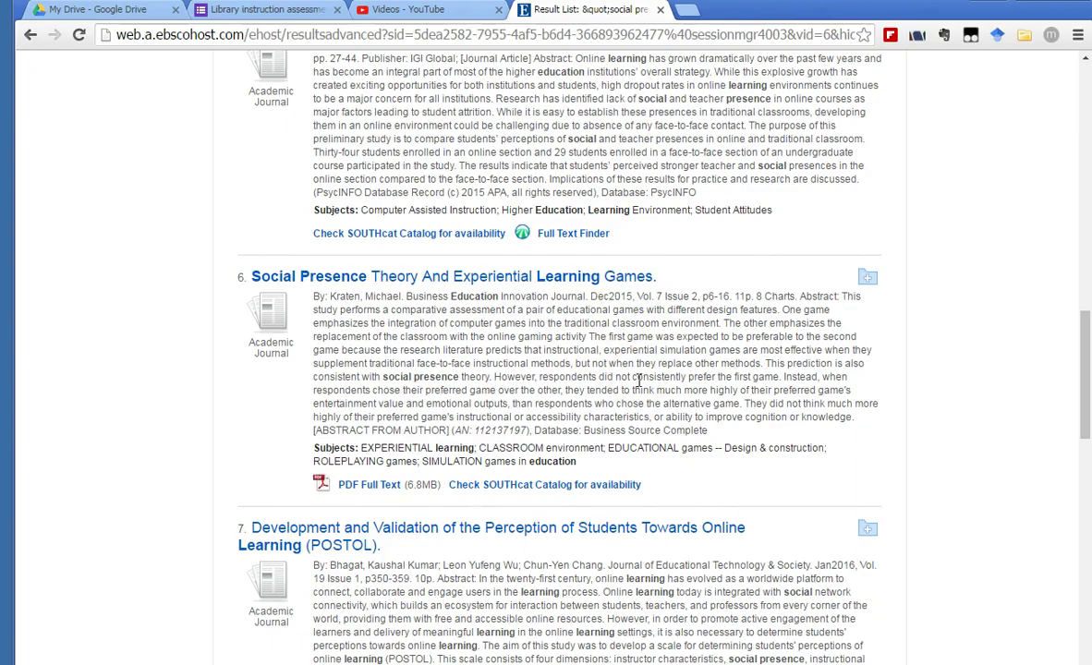
pyautogui.scroll(-3, 639, 382)
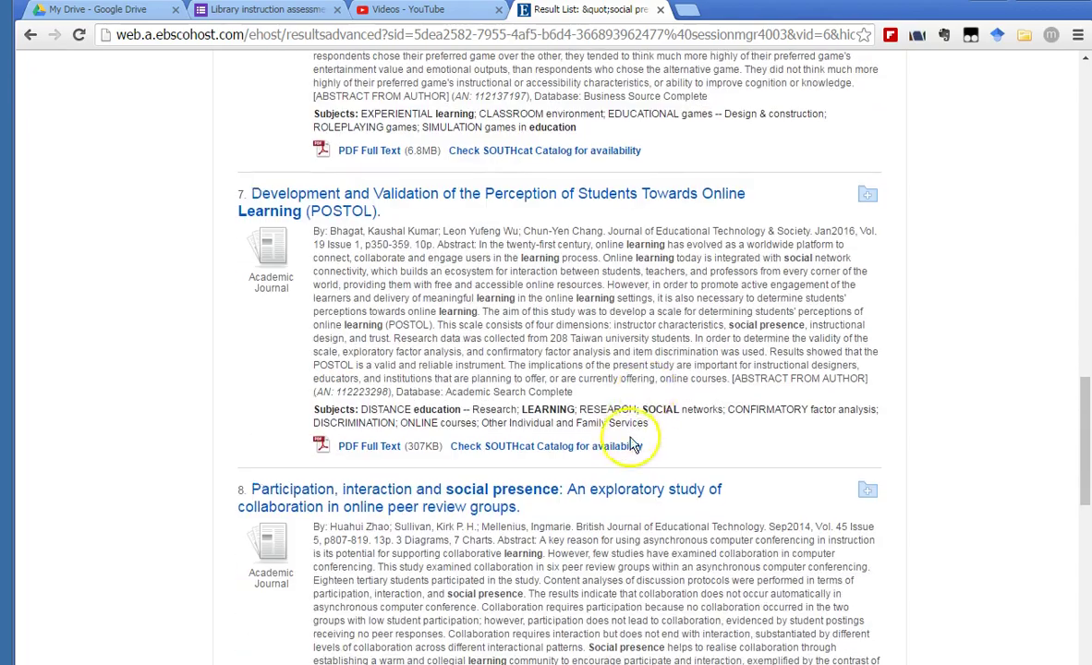
pyautogui.scroll(18, 631, 444)
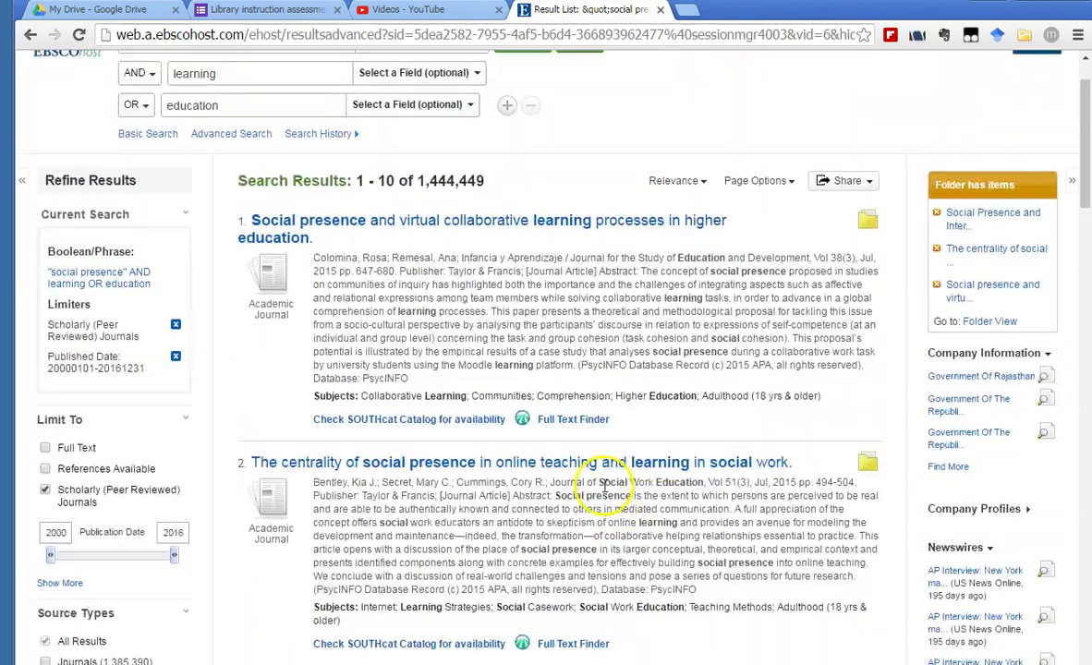
# Highlight the first result's subject terms.
pyautogui.scroll(2, 603, 485)
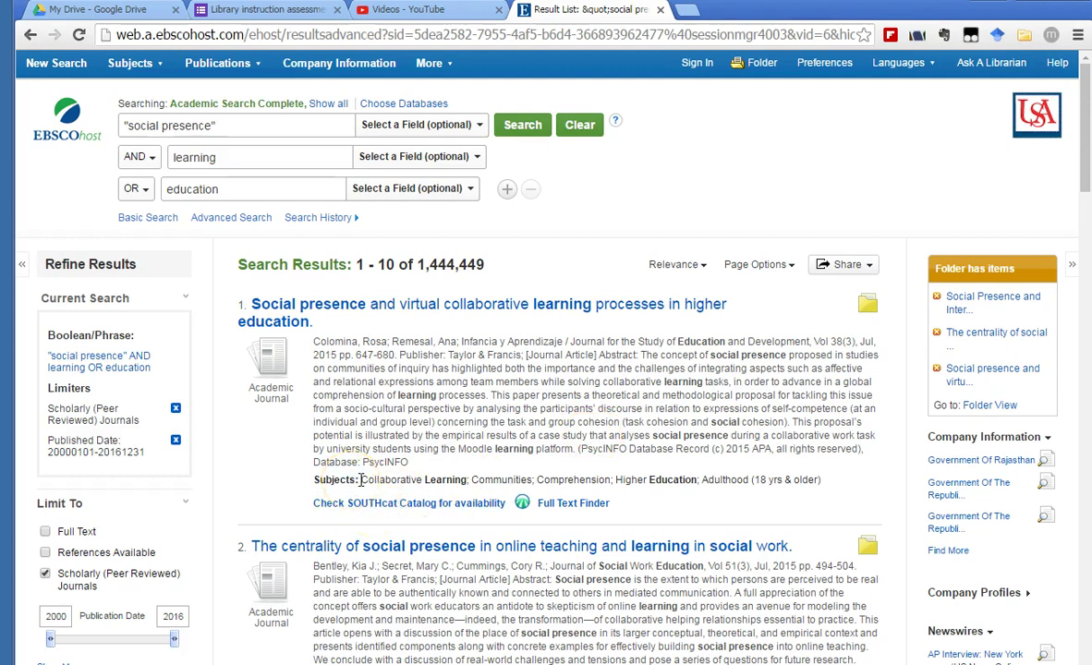
pyautogui.moveTo(359, 479); pyautogui.dragTo(615, 487)
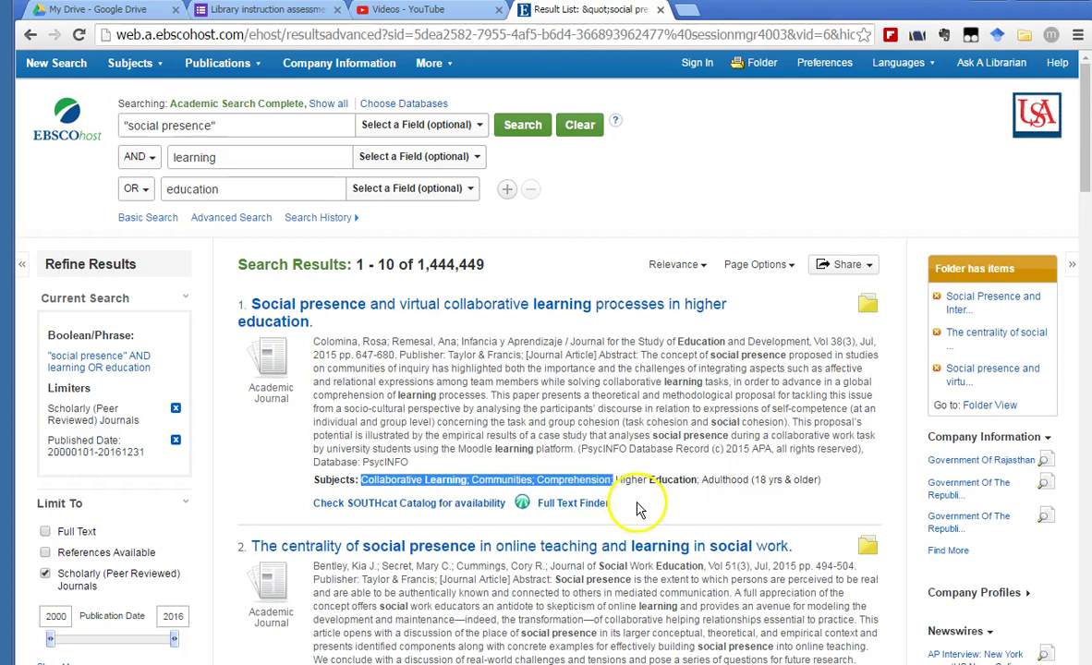
pyautogui.click(637, 506)
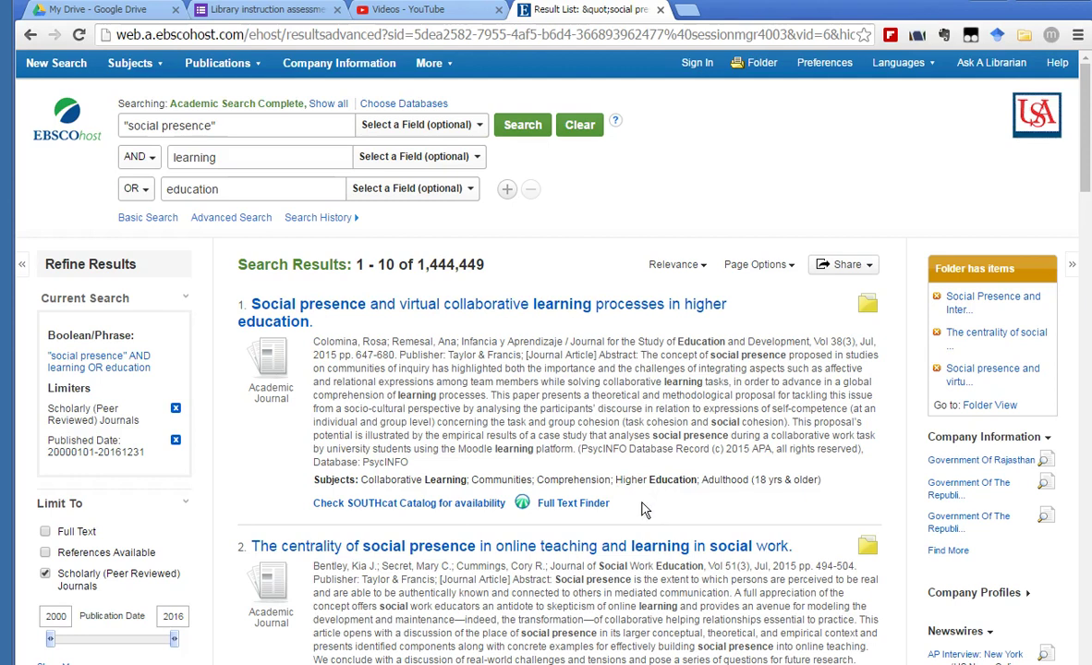
pyautogui.click(643, 502)
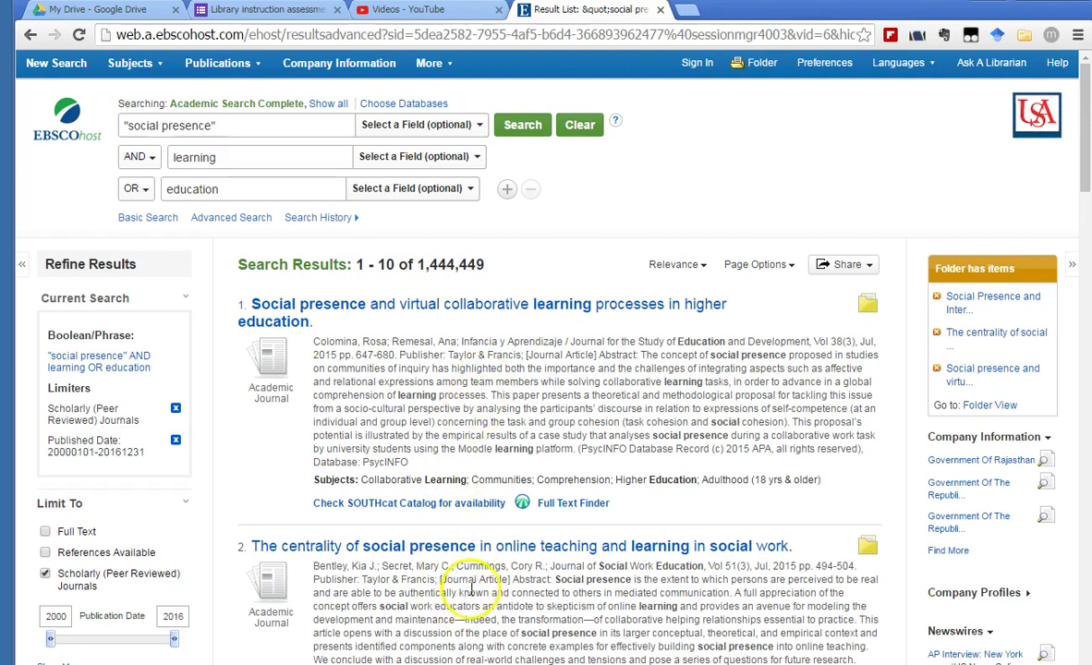
# Point out Social Work Education in result 2's subjects and open its detailed record.
pyautogui.scroll(-3, 475, 580)
pyautogui.scroll(-1, 485, 535)
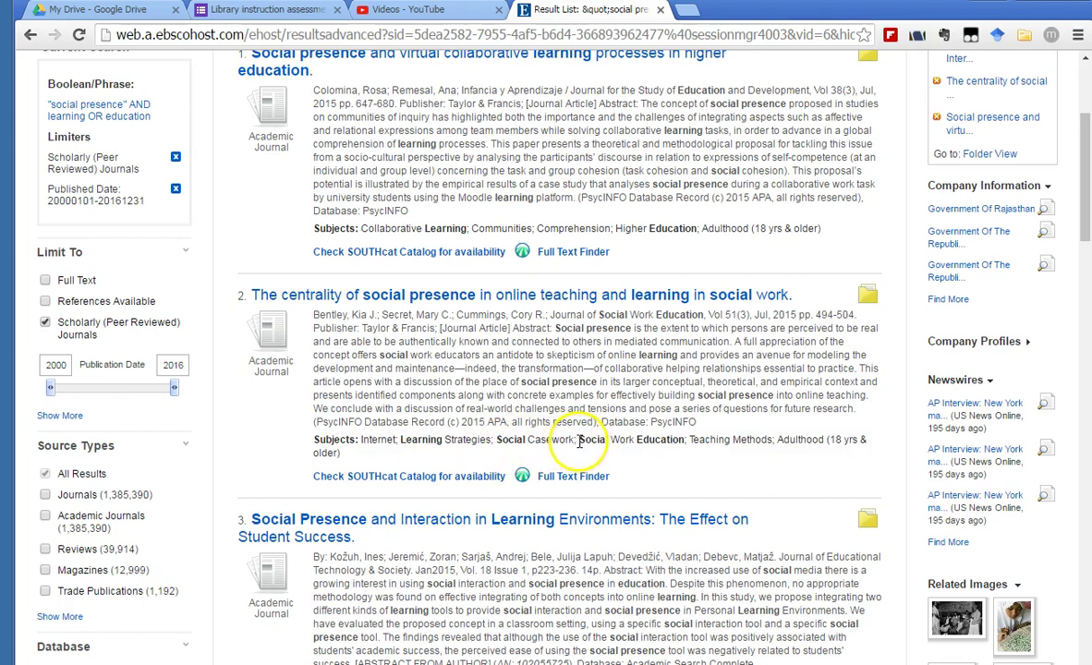
pyautogui.moveTo(578, 440); pyautogui.dragTo(686, 440)
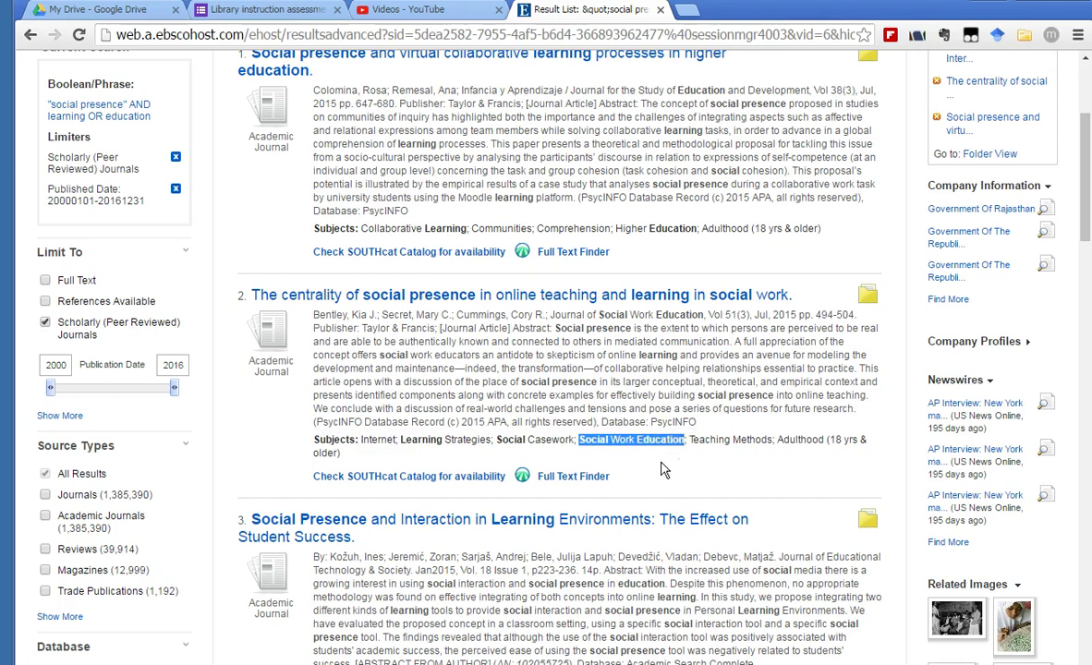
pyautogui.click(611, 427)
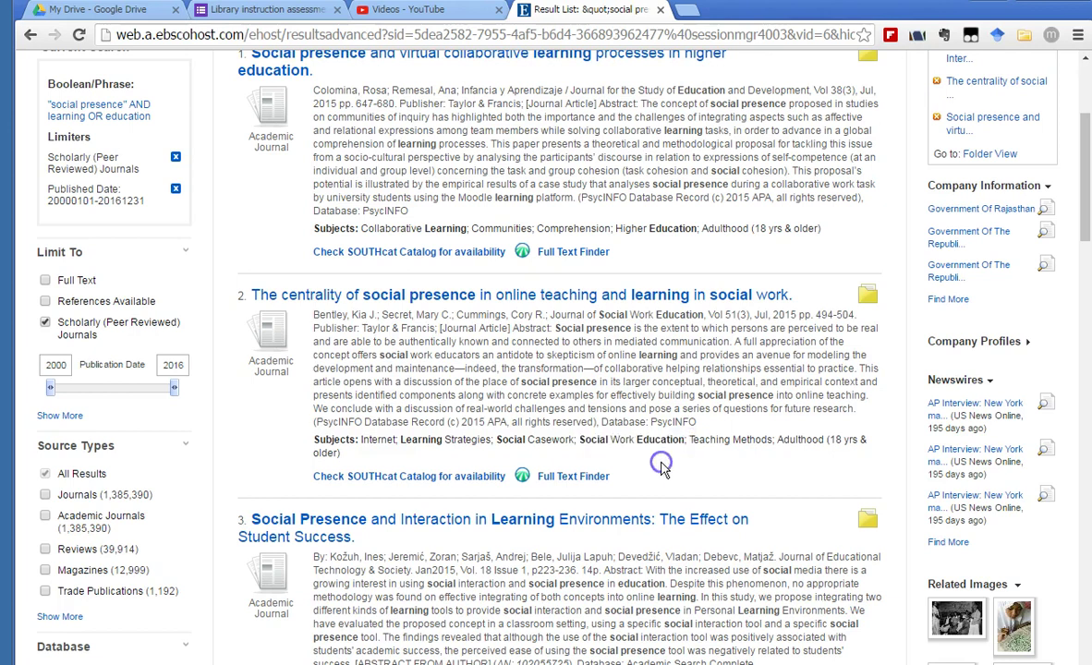
pyautogui.click(428, 298)
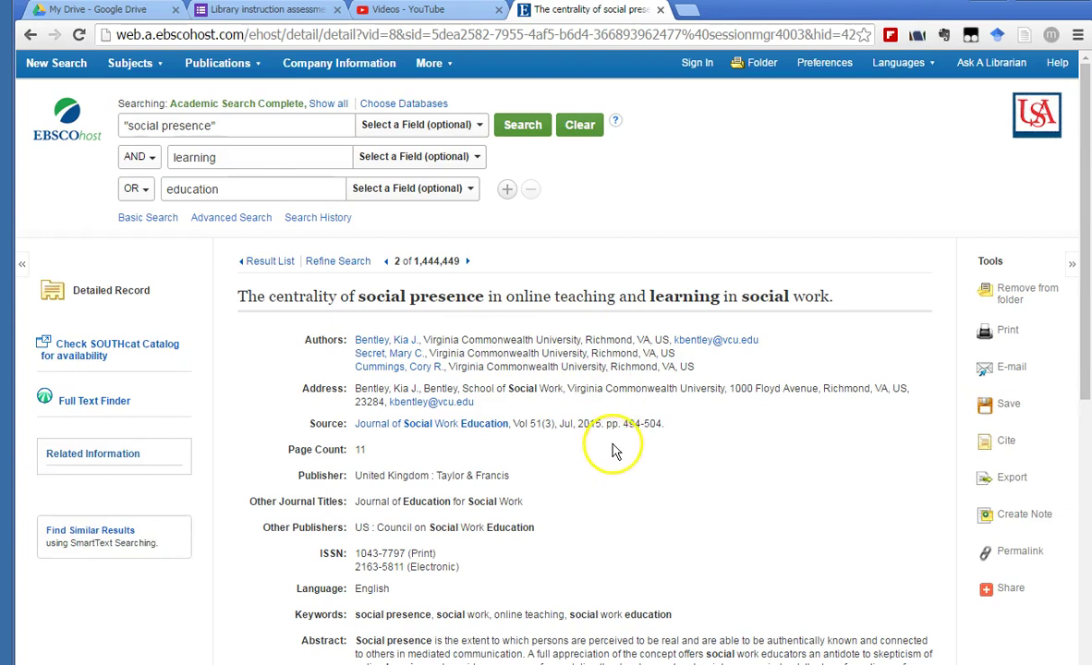
pyautogui.scroll(-1, 647, 424)
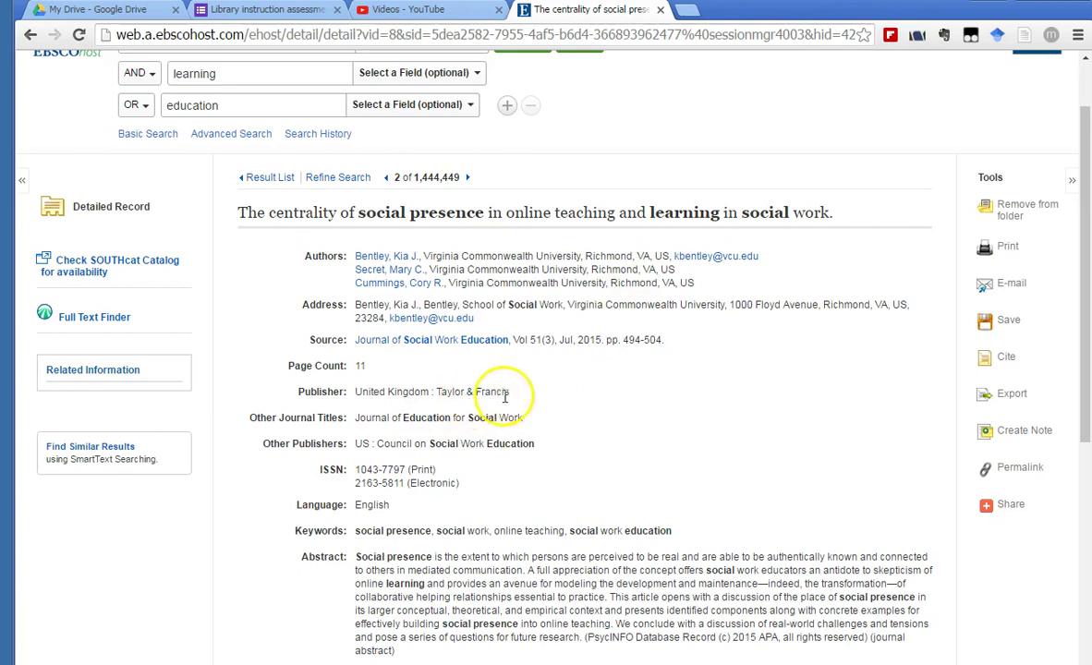
pyautogui.scroll(-2, 592, 426)
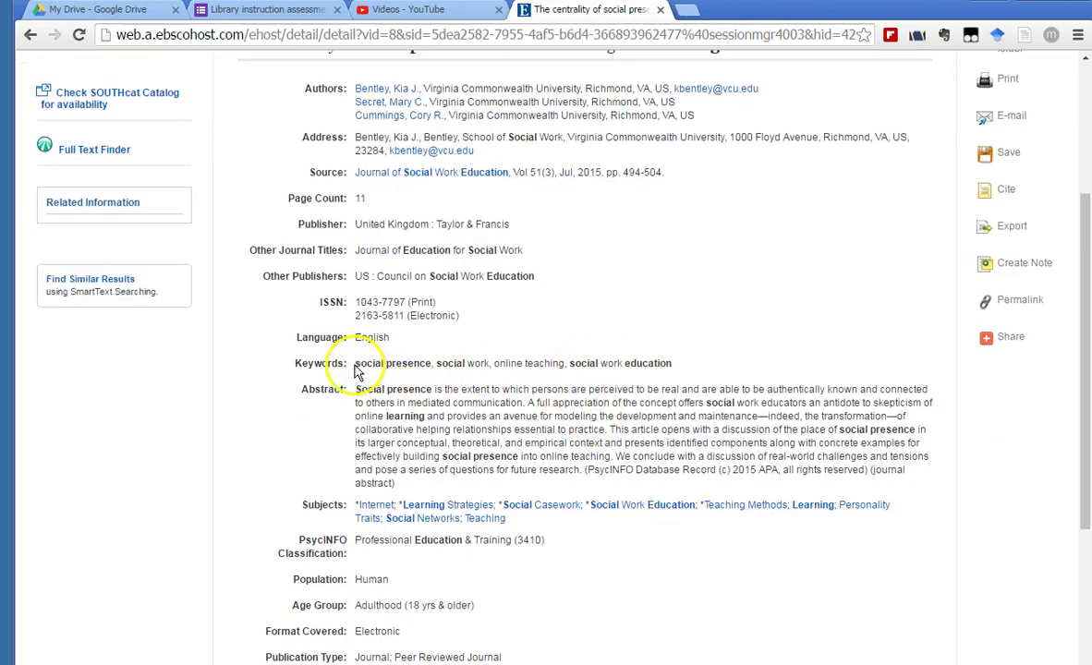
pyautogui.moveTo(357, 365); pyautogui.dragTo(682, 363)
pyautogui.click(689, 369)
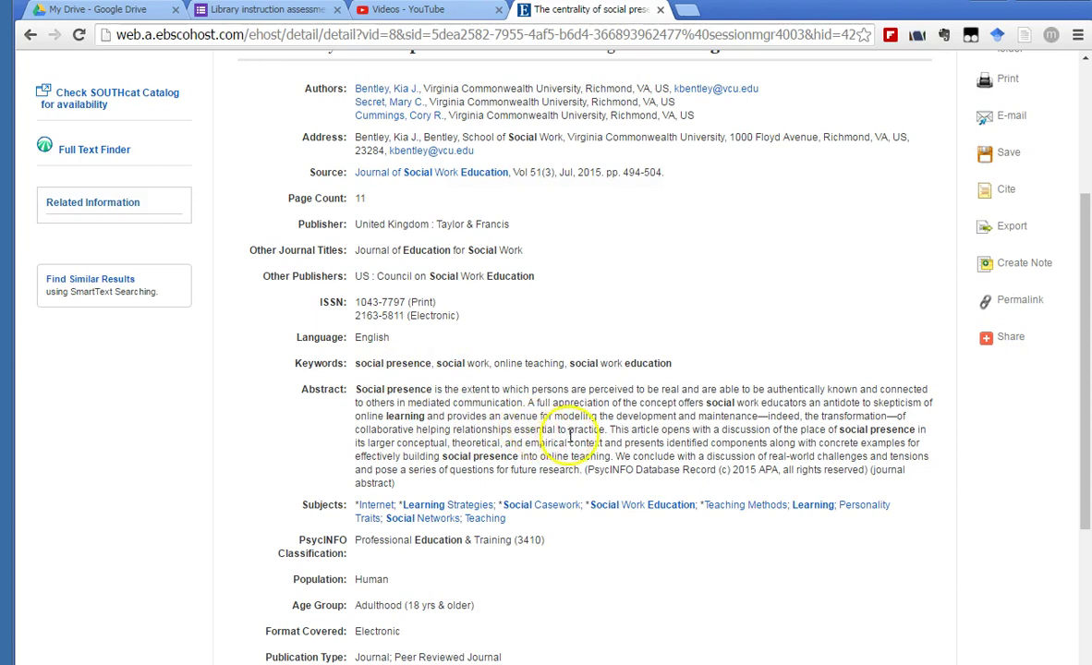
pyautogui.scroll(-5, 570, 434)
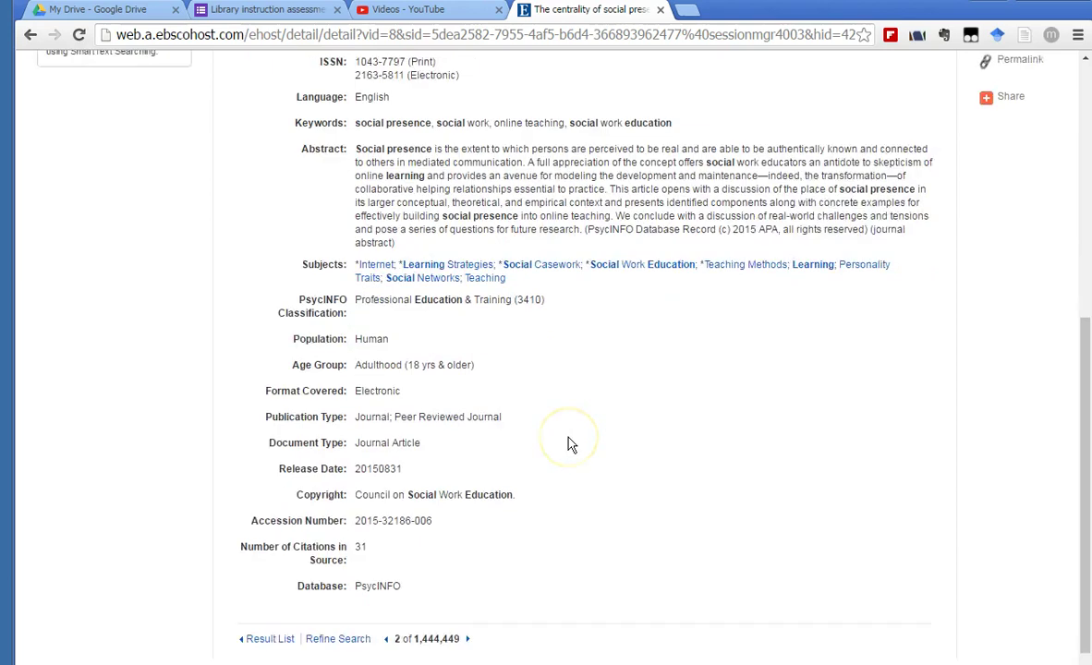
pyautogui.scroll(8, 570, 445)
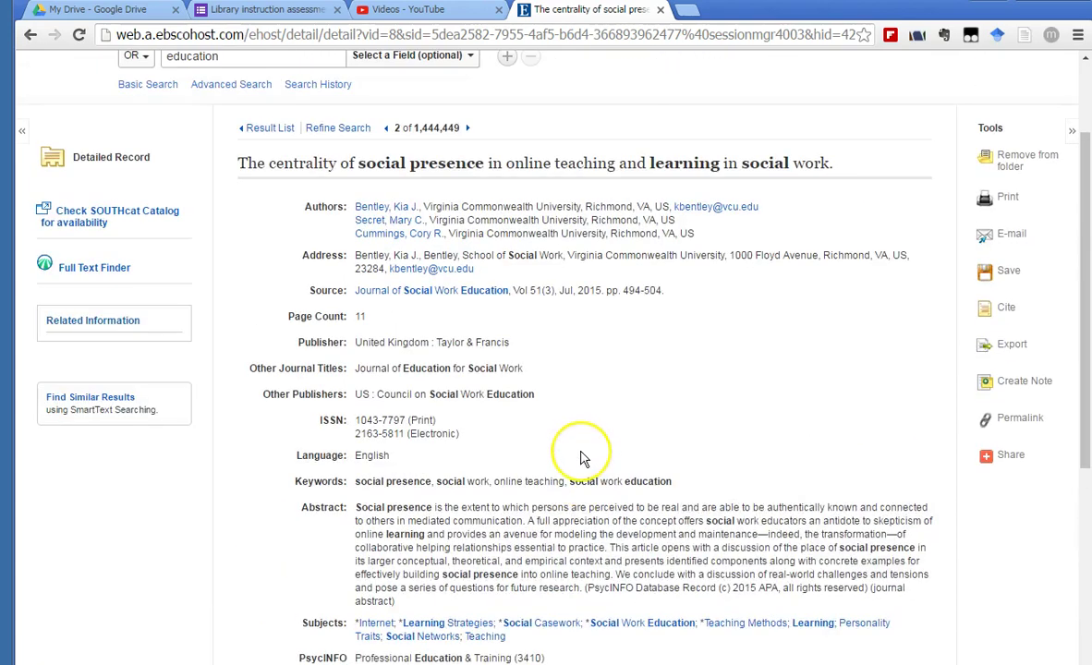
pyautogui.scroll(1, 582, 459)
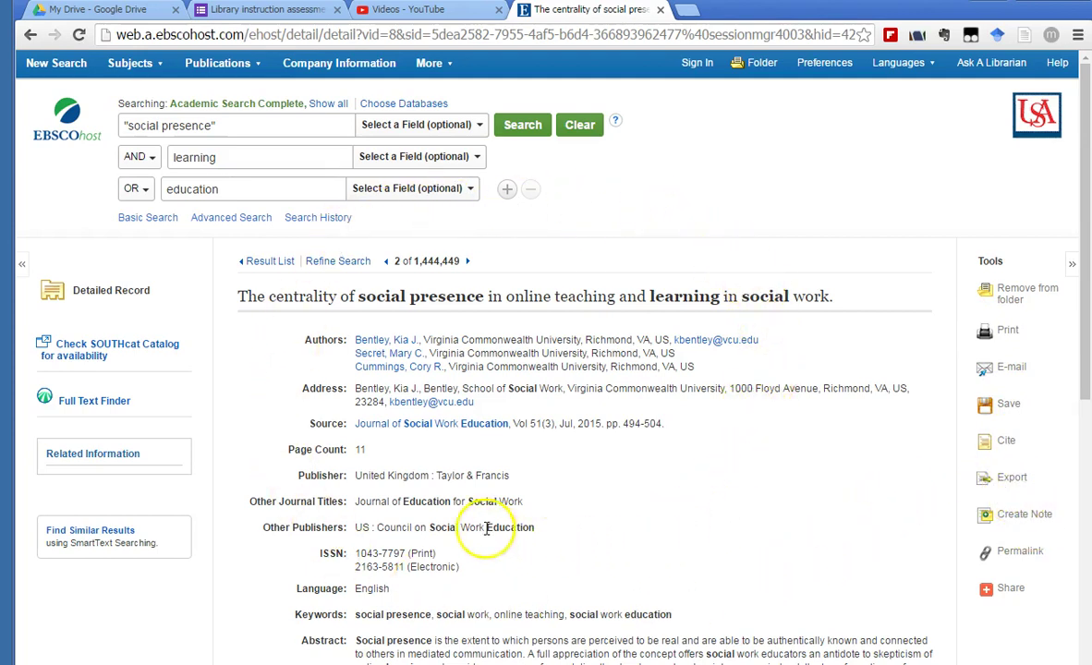
pyautogui.scroll(-1, 688, 429)
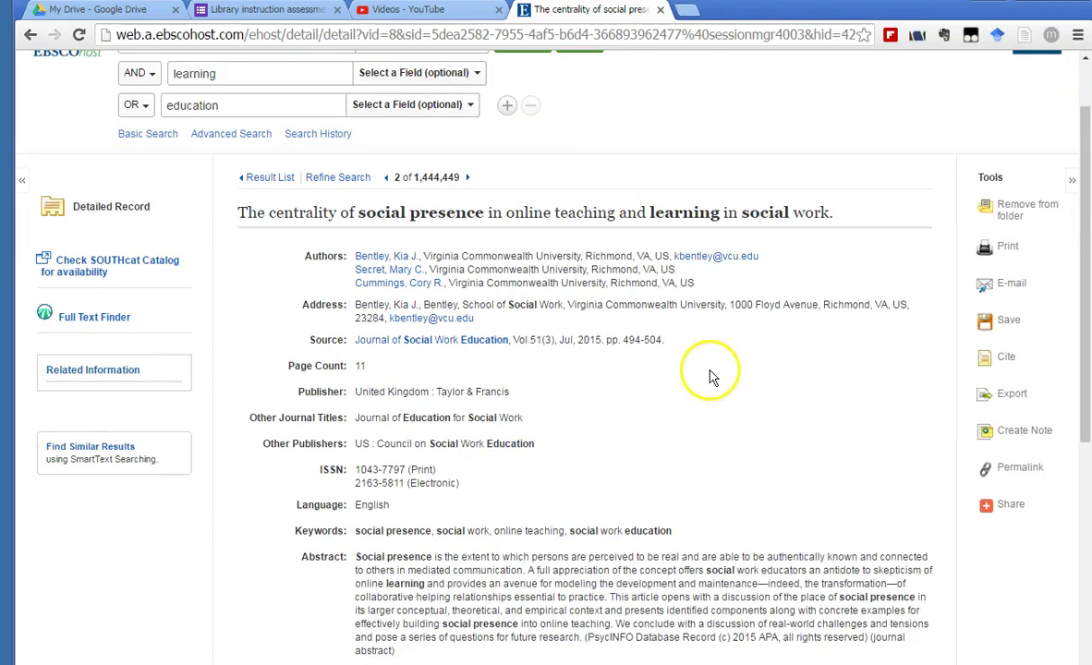
pyautogui.scroll(-1, 708, 374)
pyautogui.scroll(-3, 711, 376)
pyautogui.scroll(-2, 713, 370)
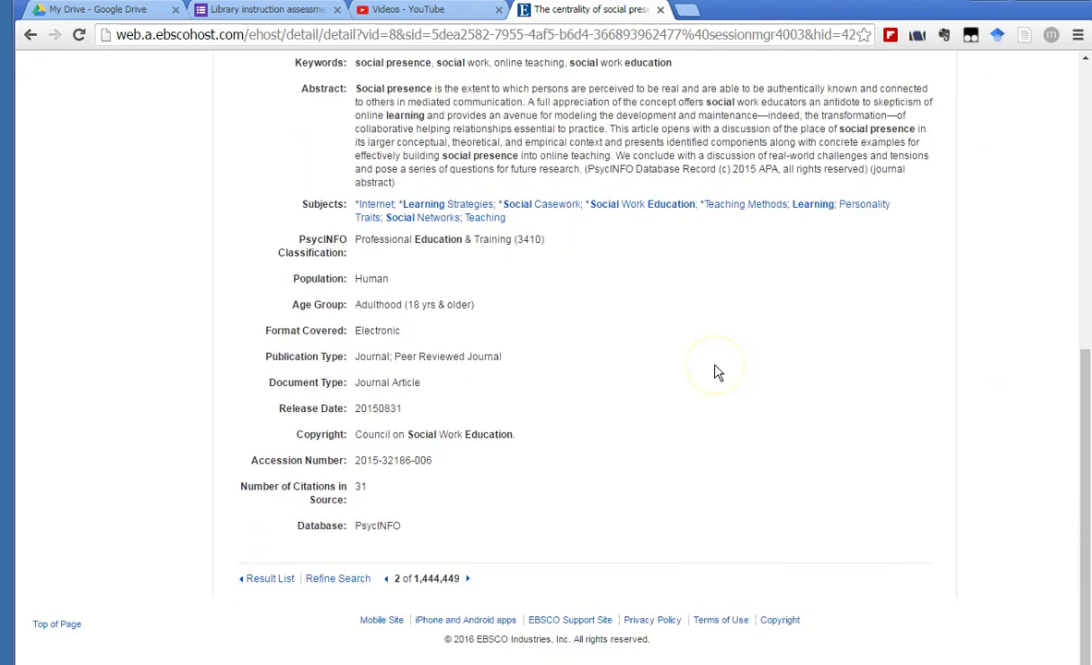
pyautogui.scroll(5, 711, 378)
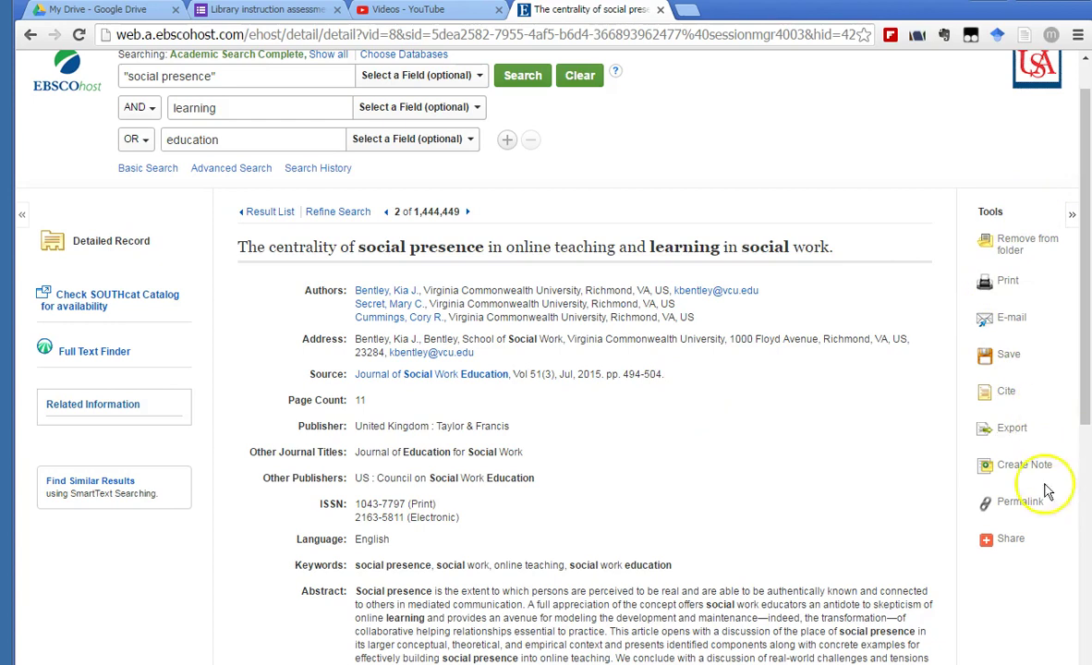
# Show the Cite formats for the social presence article and highlight its APA reference.
pyautogui.click(1007, 394)
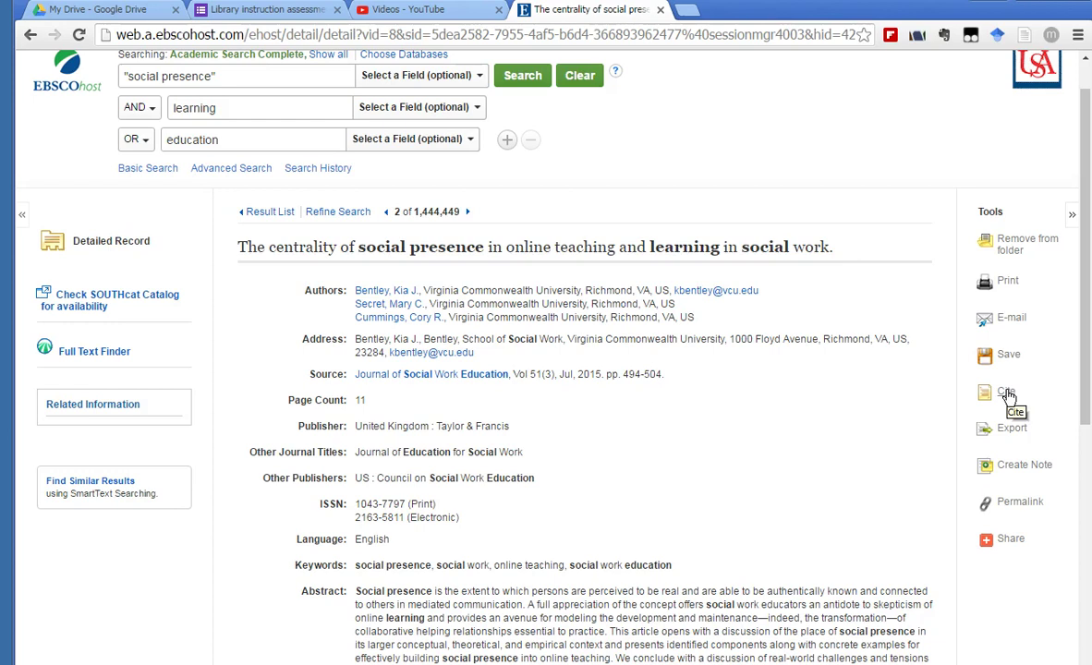
pyautogui.click(1007, 393)
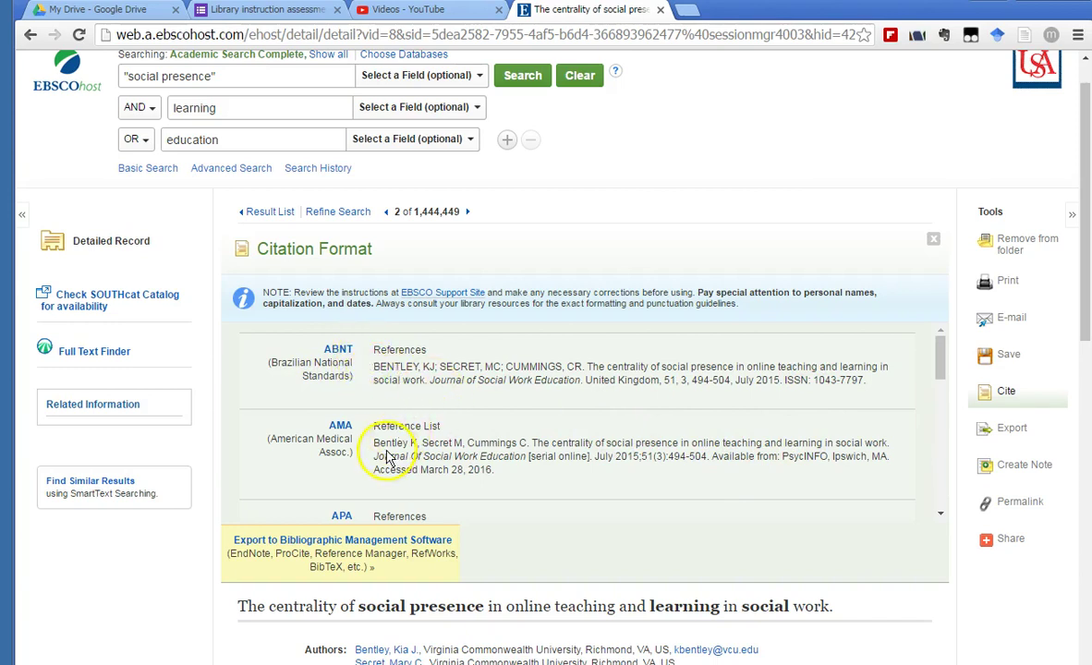
pyautogui.scroll(-3, 386, 448)
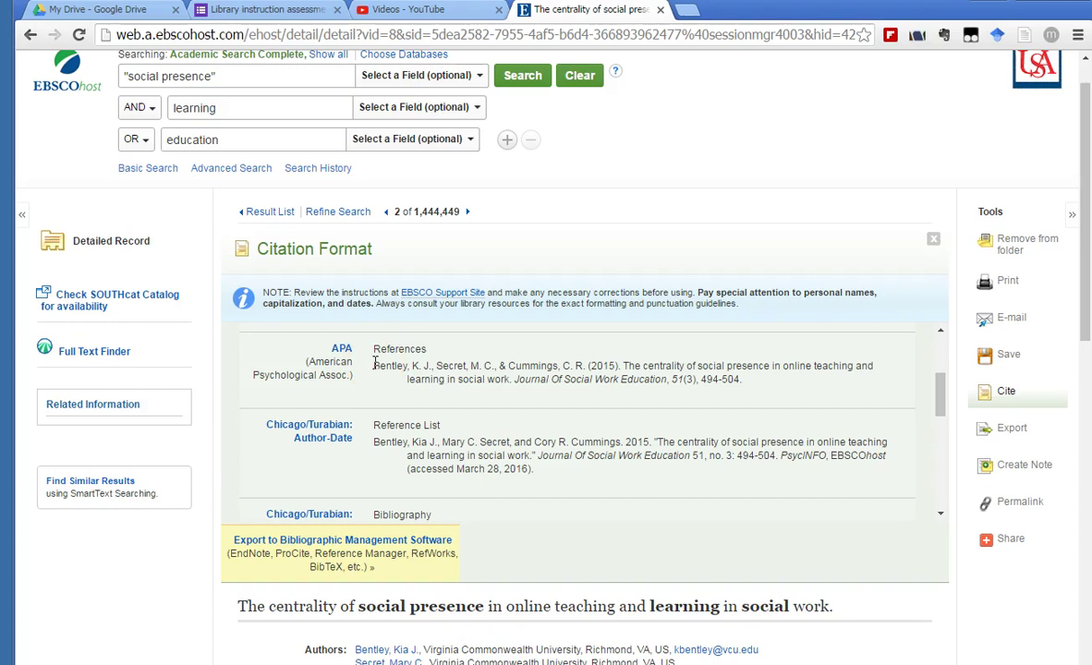
pyautogui.moveTo(373, 363); pyautogui.dragTo(728, 388)
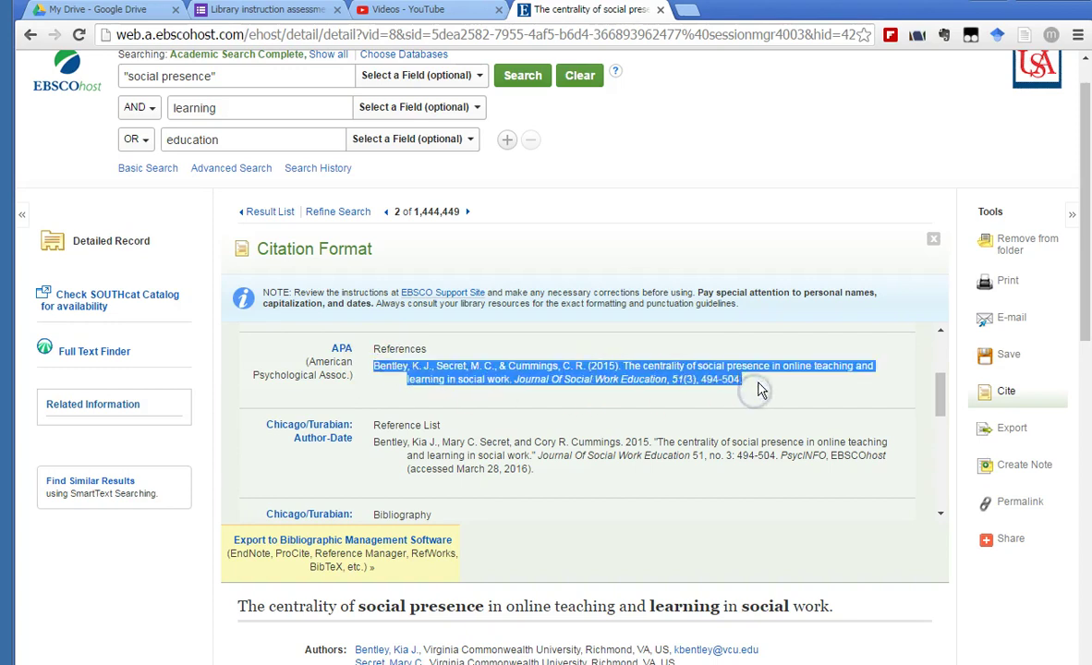
pyautogui.click(757, 388)
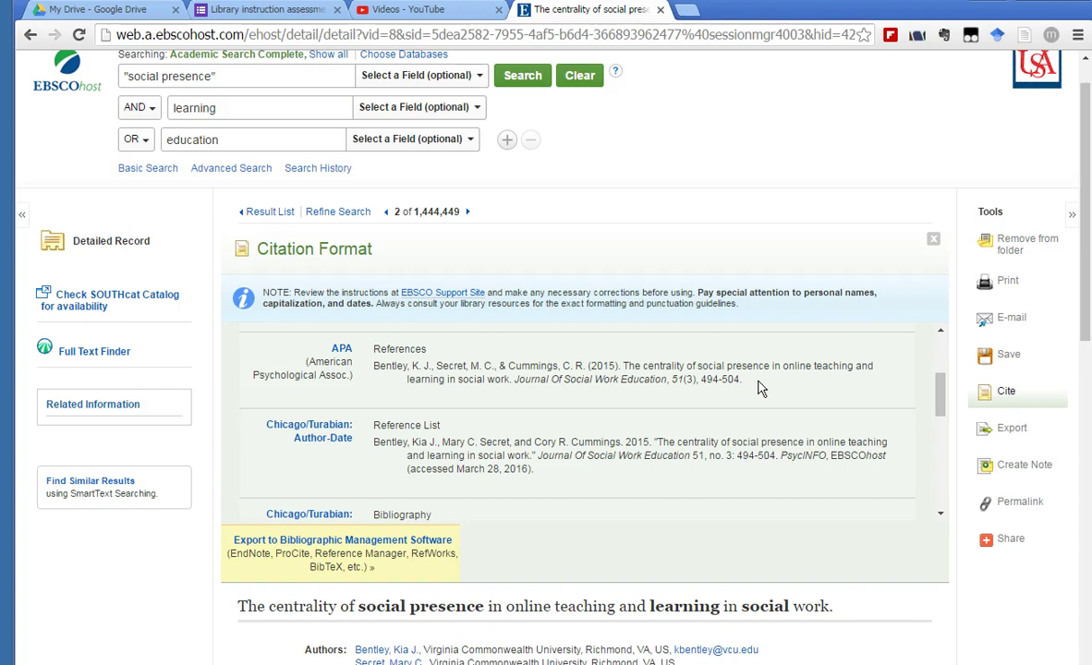
pyautogui.click(750, 386)
pyautogui.click(622, 359)
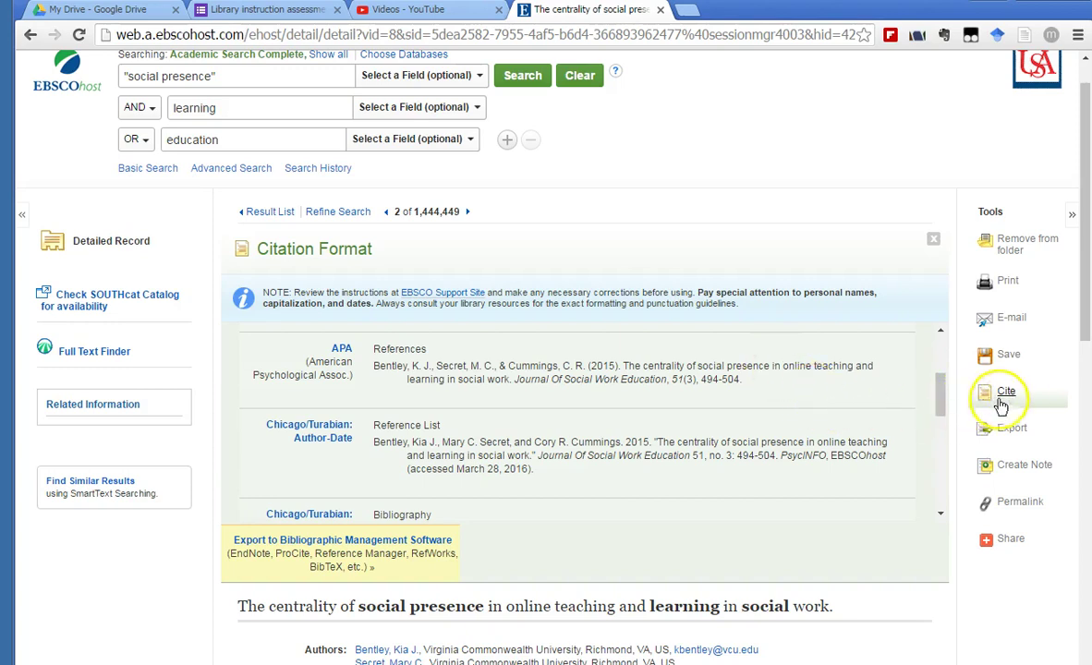
# Close the Citation Format panel and return to the top of the record.
pyautogui.click(934, 241)
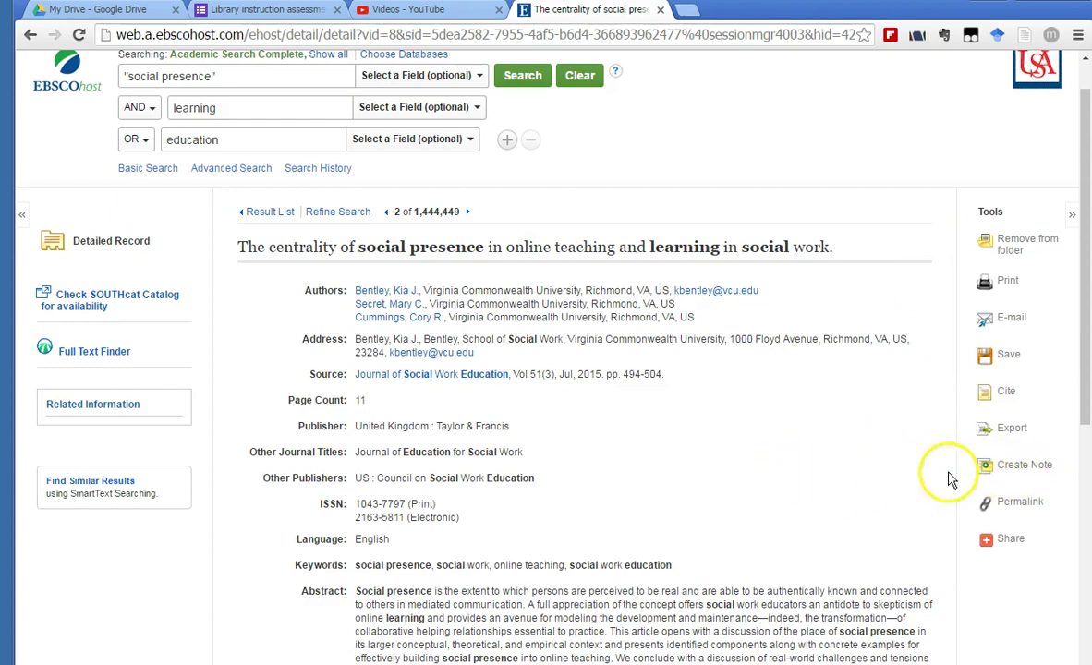
pyautogui.scroll(1, 854, 476)
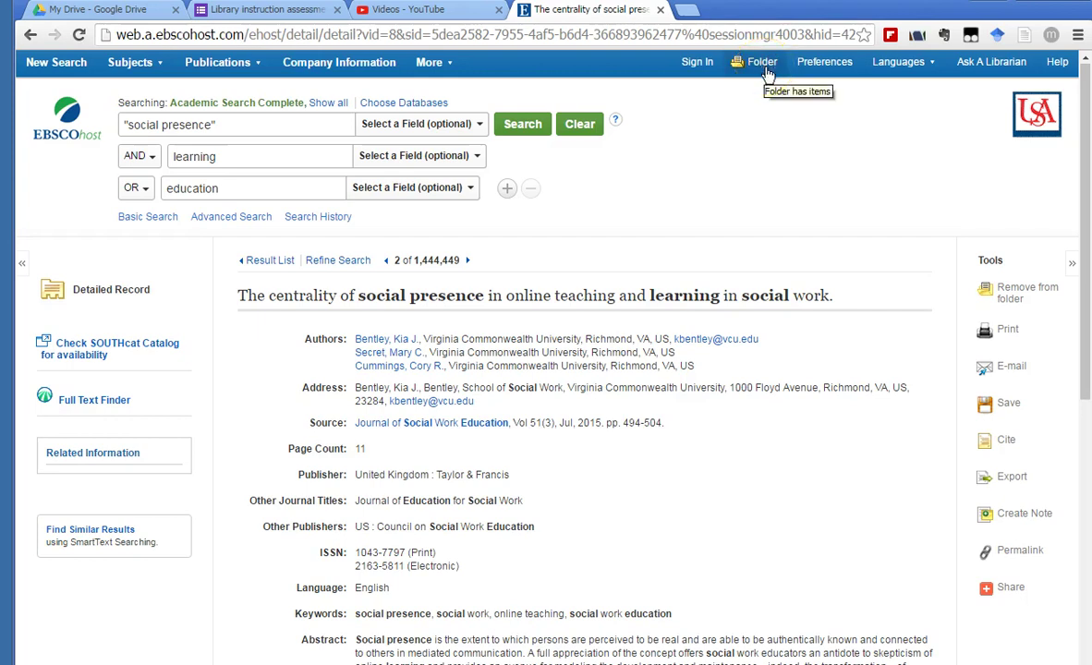
pyautogui.click(767, 88)
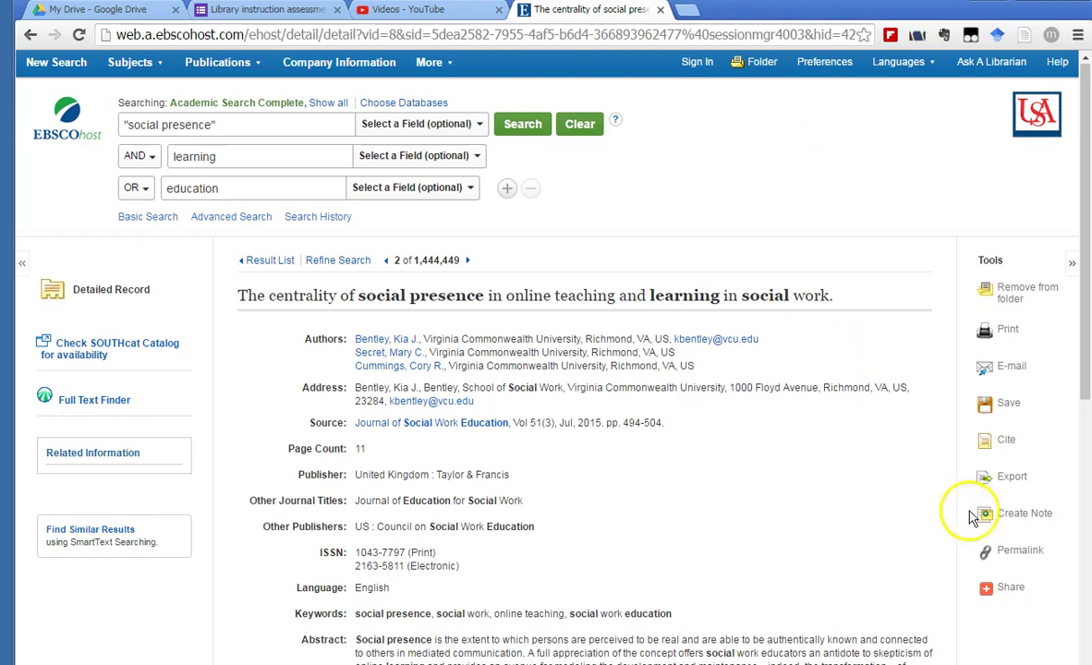
# Draft the note 'I will use this to make a point about blaha lba ad in the introduction', then cancel it unsaved.
pyautogui.click(1023, 517)
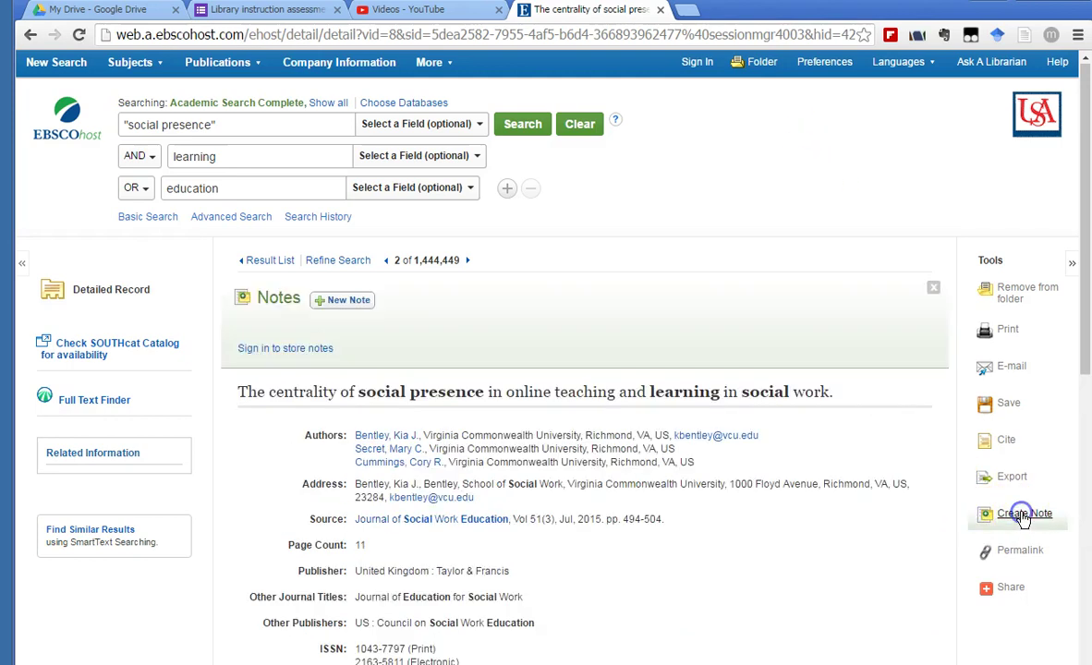
pyautogui.click(342, 302)
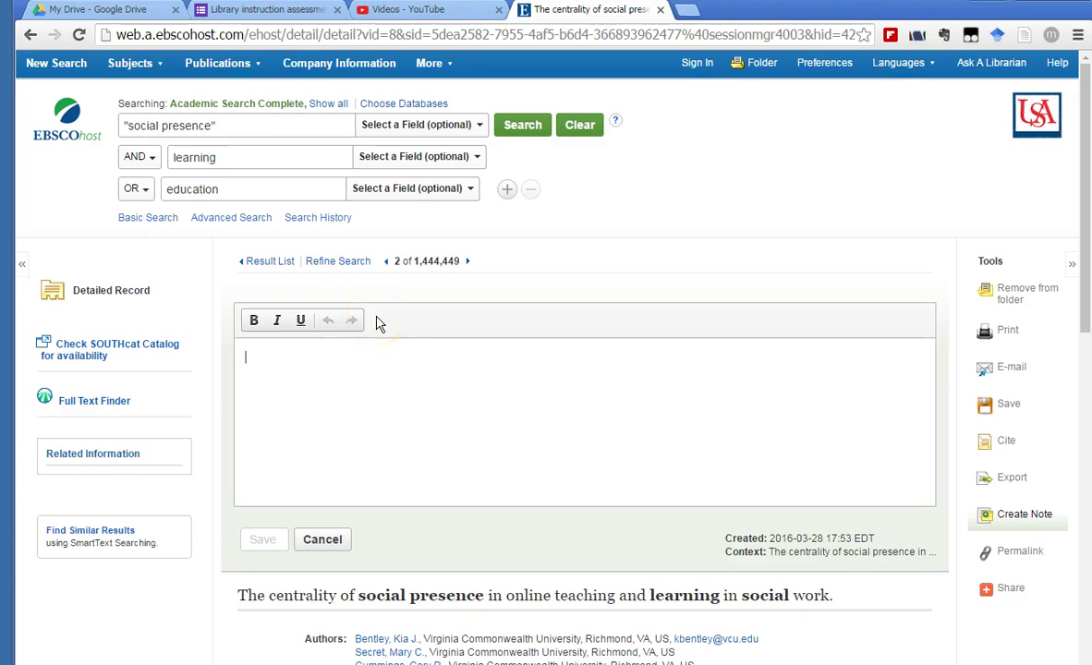
pyautogui.write('I will use')
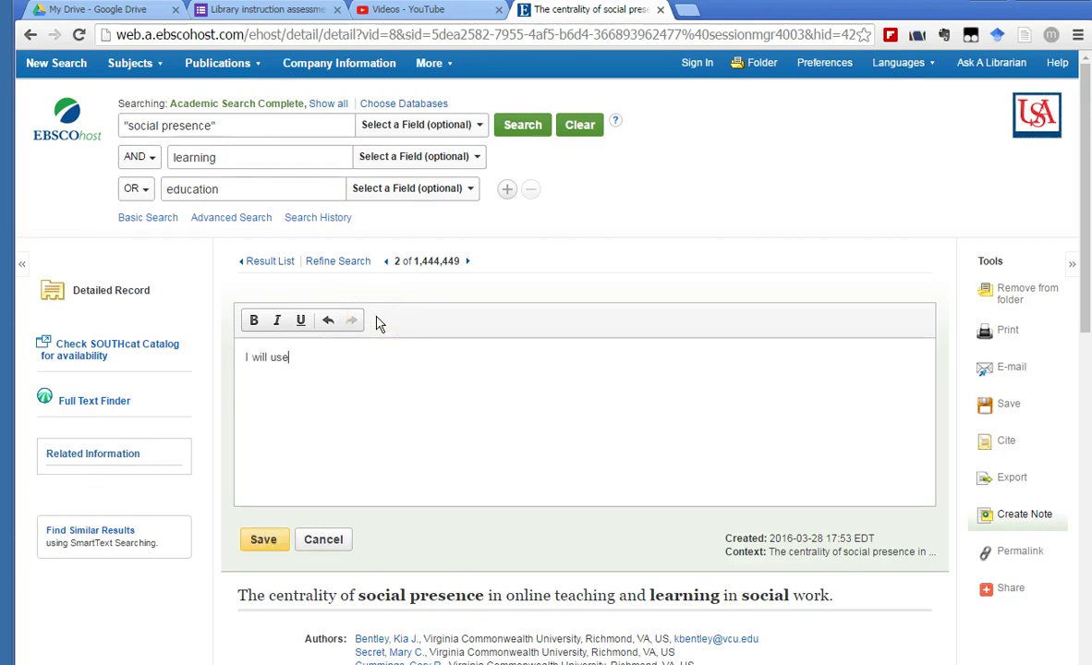
pyautogui.write(' this to make a point about ')
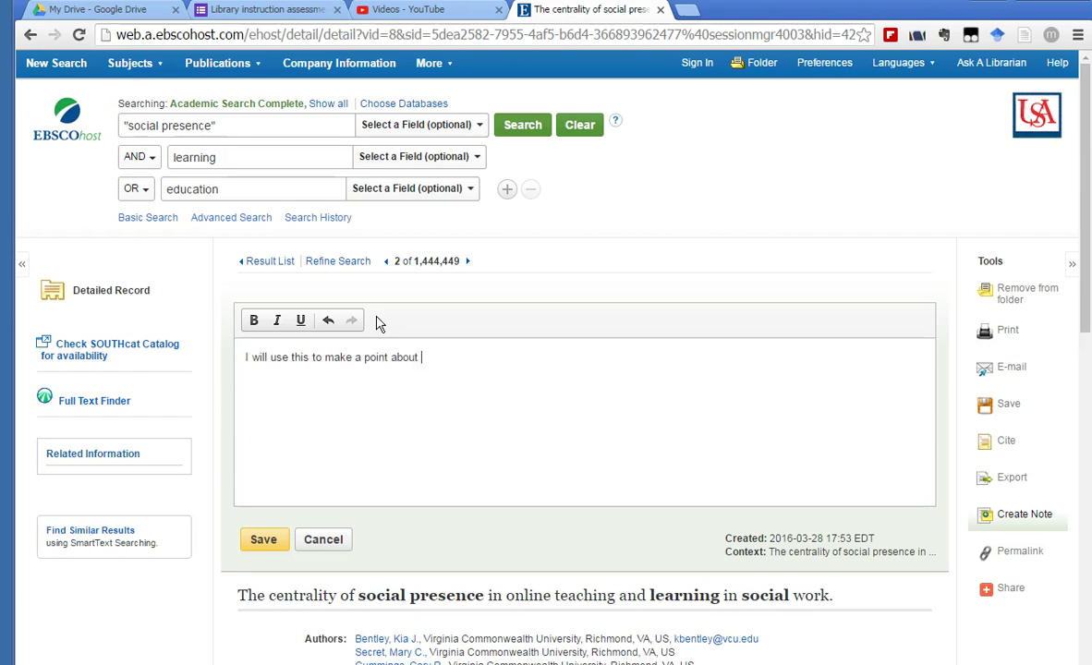
pyautogui.write('blaha lba ad in the int')
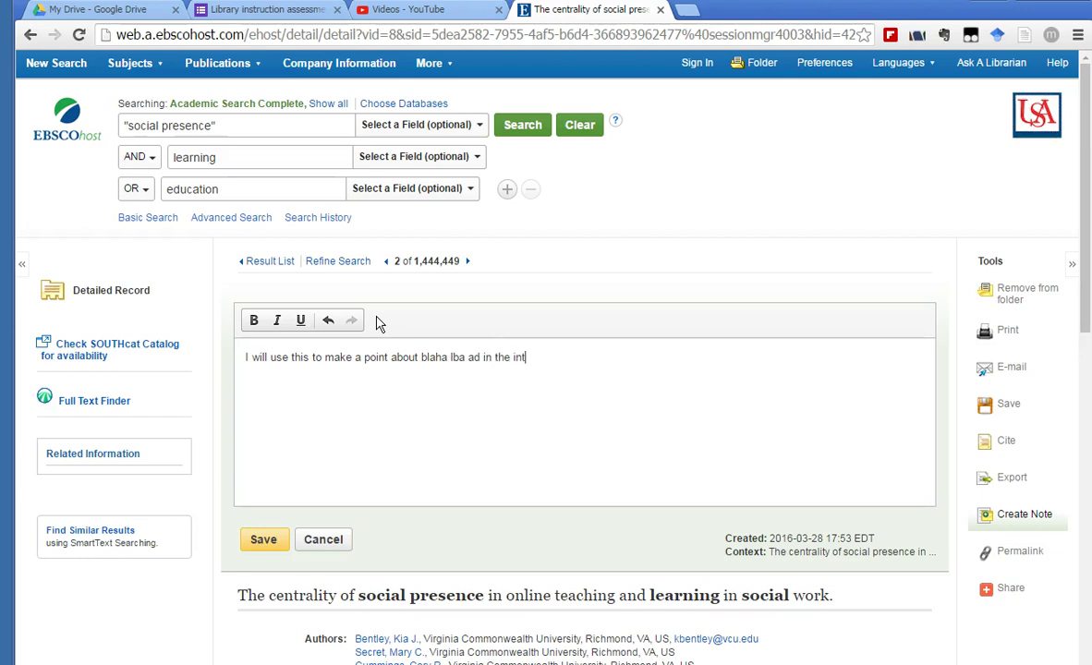
pyautogui.write('roduction.')
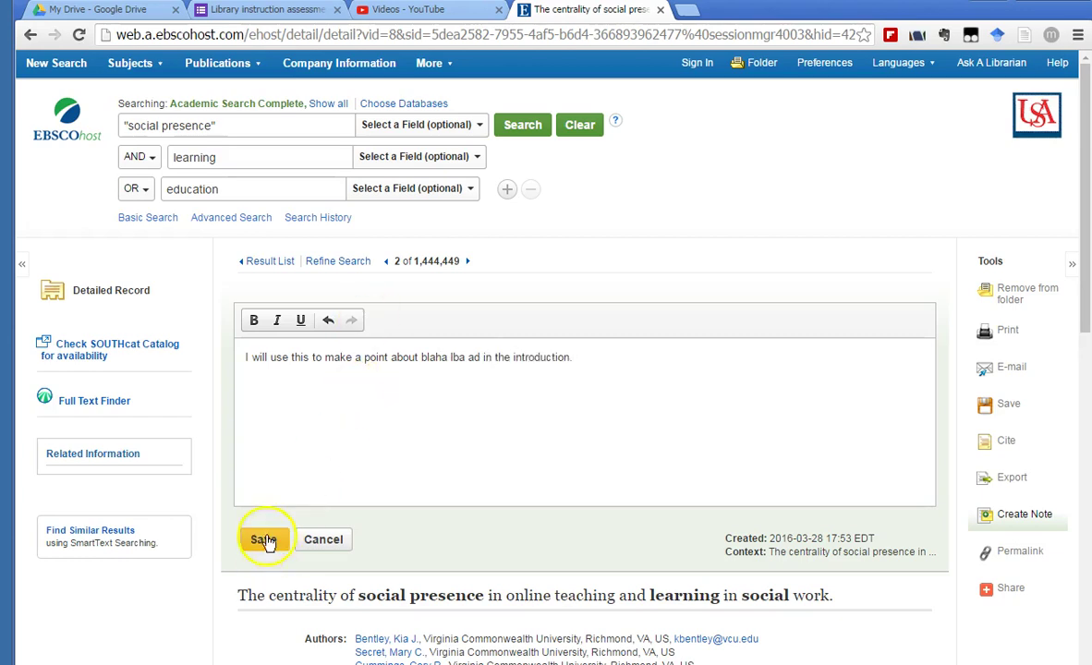
pyautogui.click(324, 545)
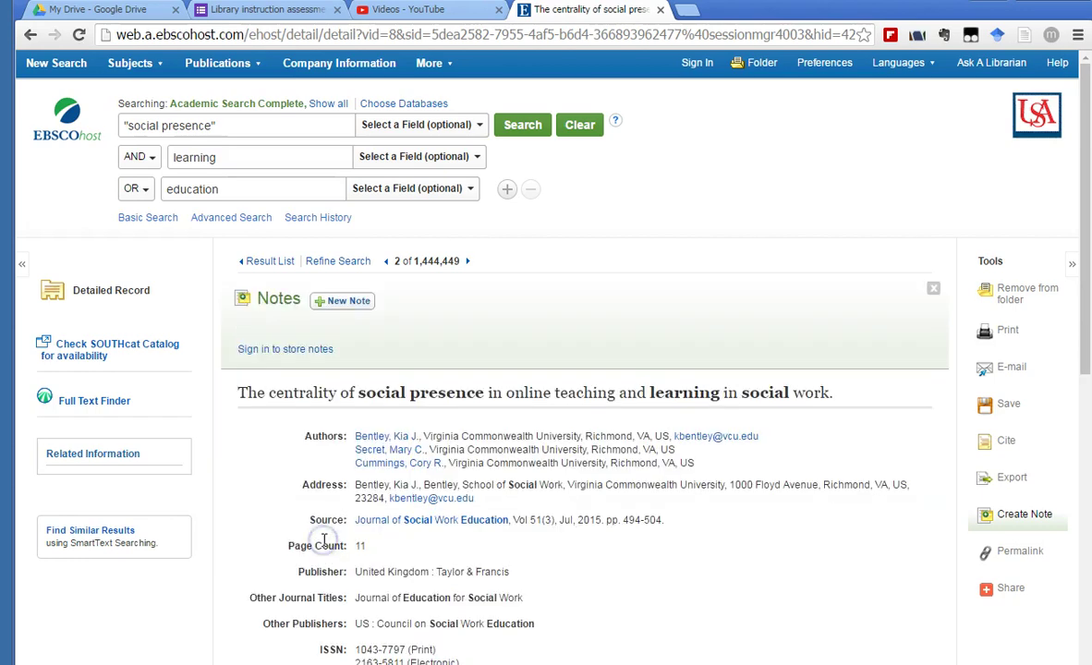
# Close the Notes panel and go to the Sign In to My EBSCOhost page.
pyautogui.click(931, 287)
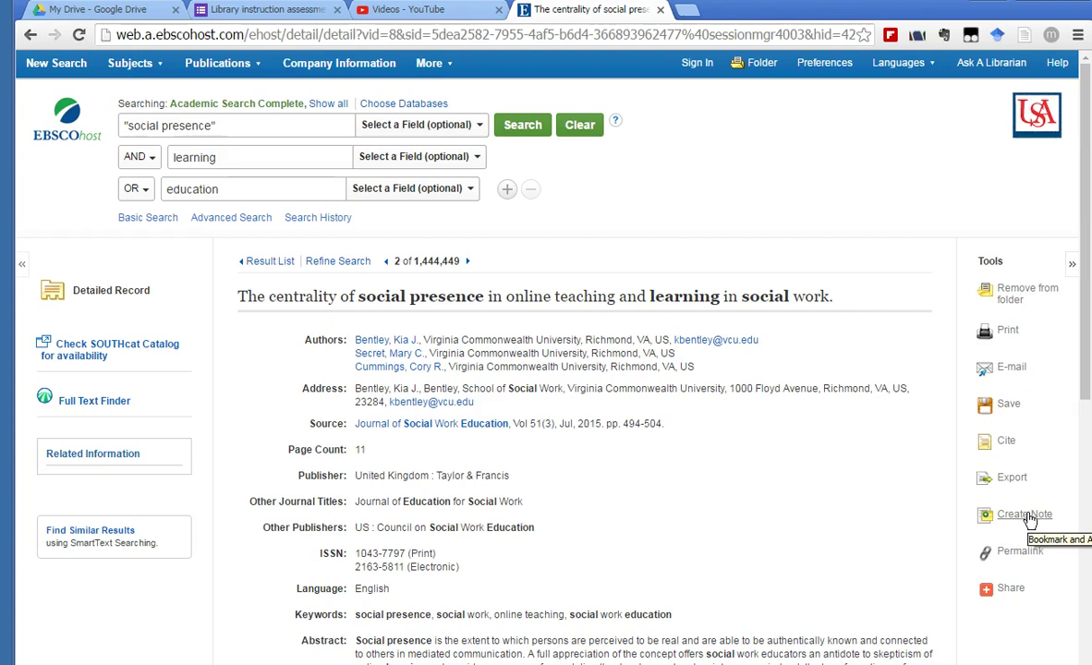
pyautogui.click(1025, 518)
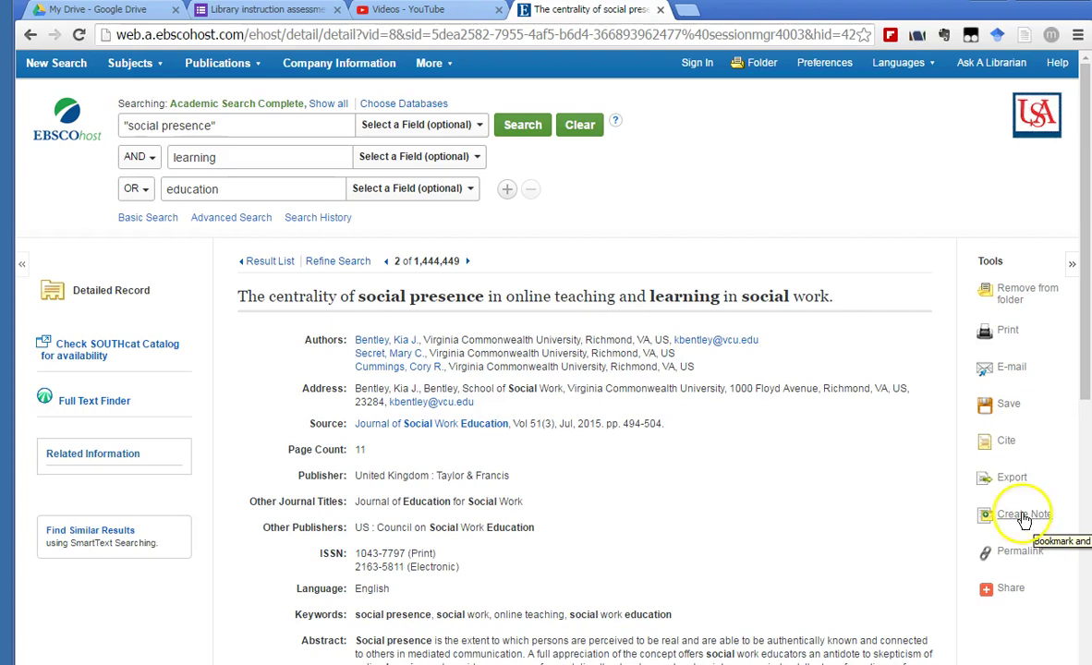
pyautogui.click(812, 501)
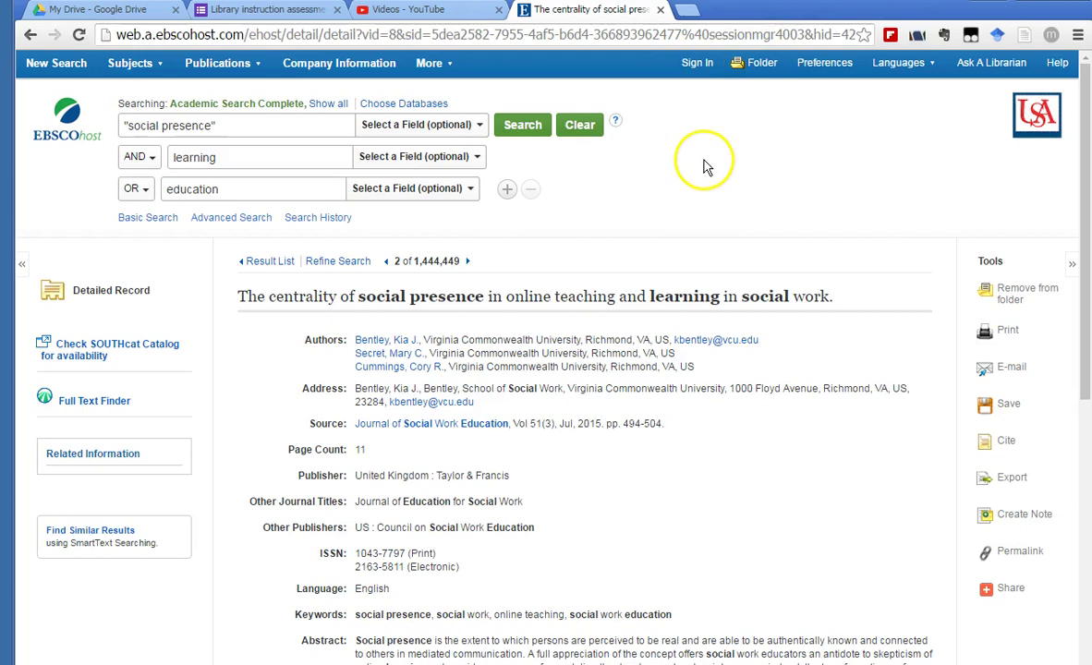
pyautogui.click(699, 67)
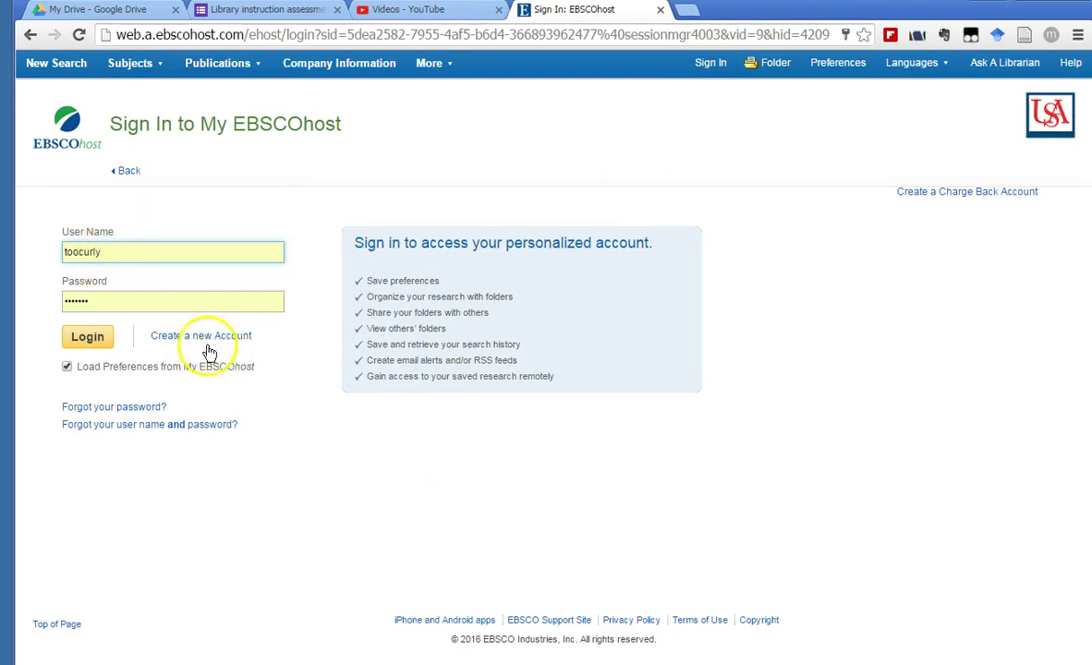
pyautogui.click(209, 338)
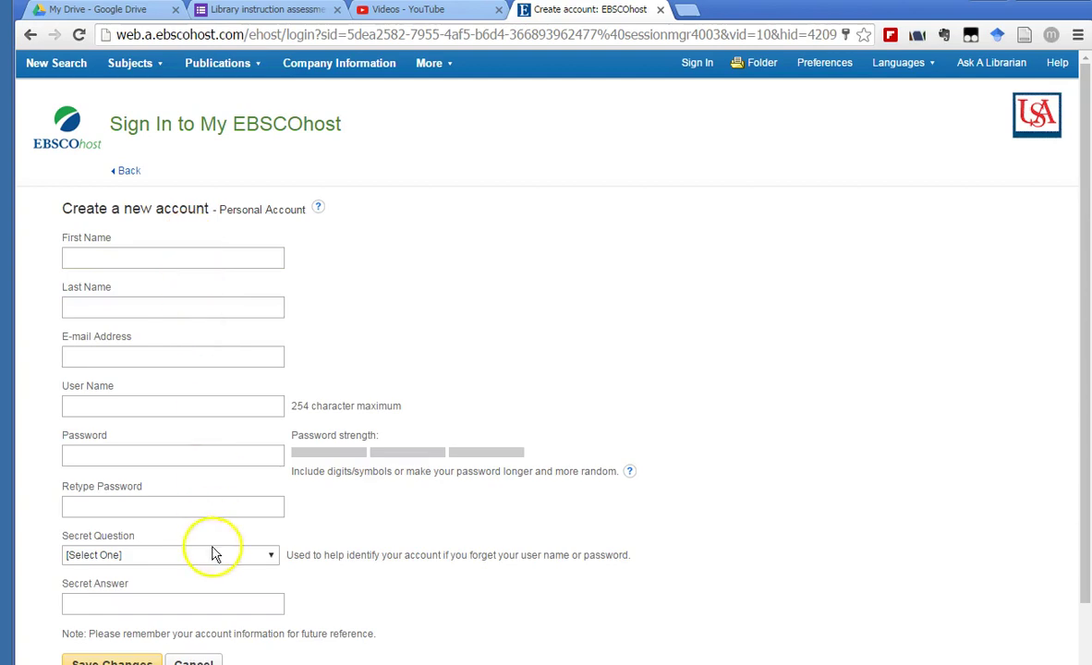
pyautogui.scroll(-2, 457, 531)
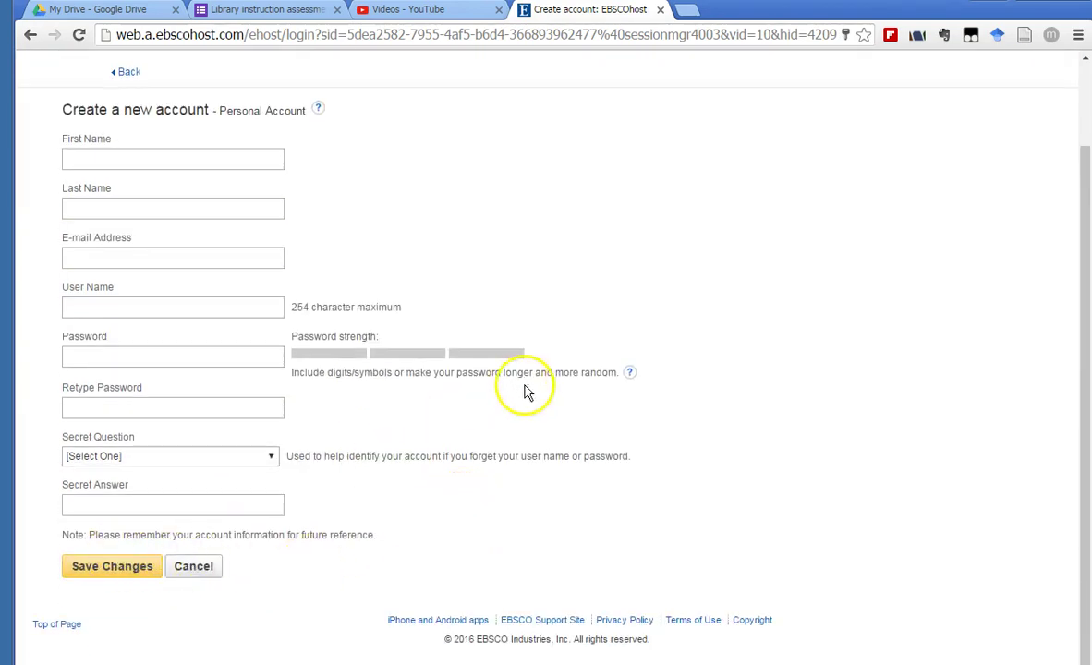
pyautogui.scroll(2, 526, 388)
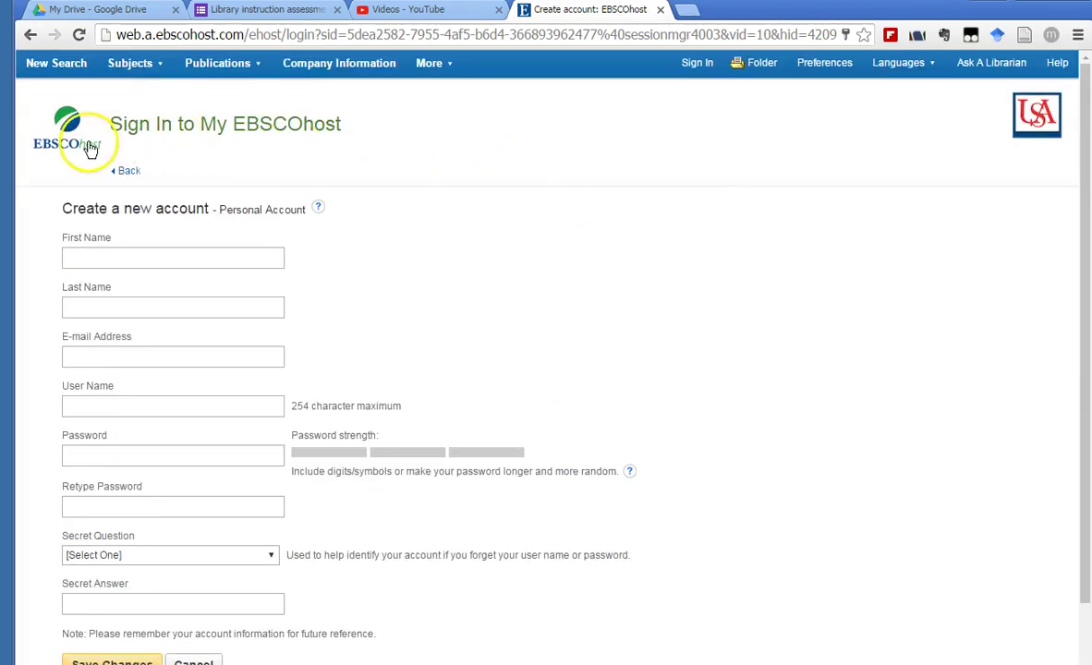
pyautogui.click(126, 171)
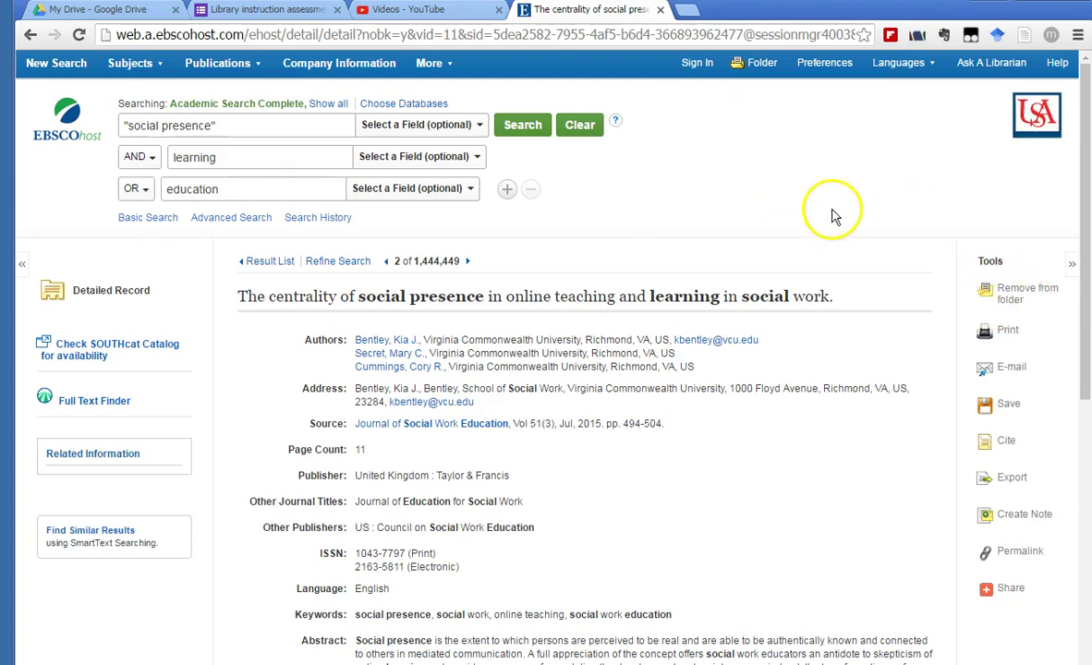
# Return to the result list and open result 3, 'Social Presence and Interaction in Learning Environments'.
pyautogui.click(271, 262)
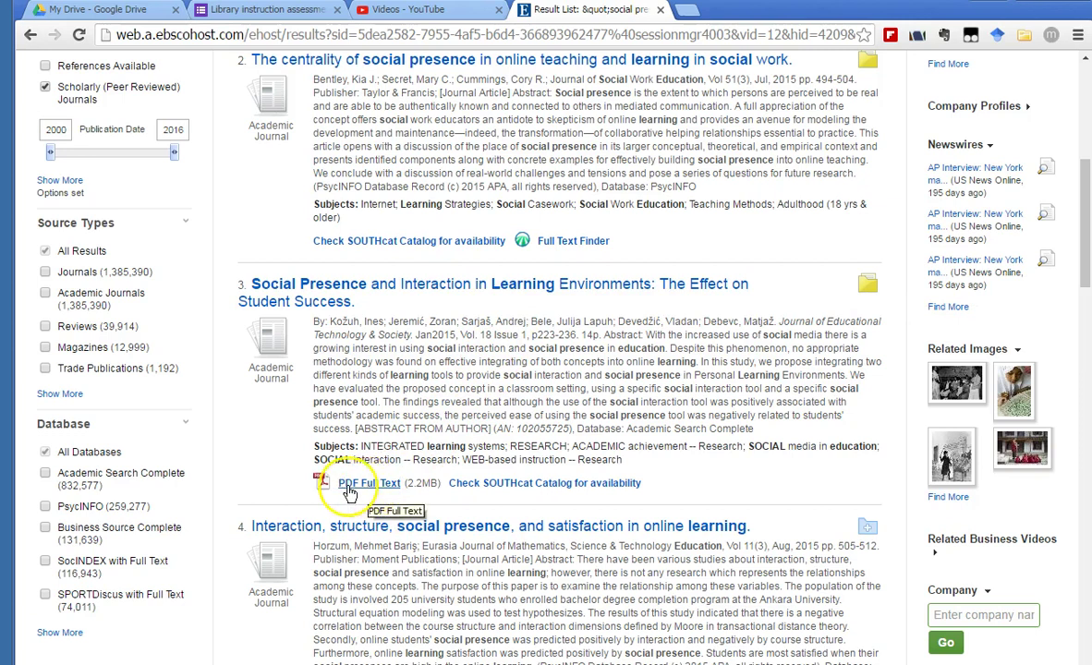
pyautogui.click(409, 286)
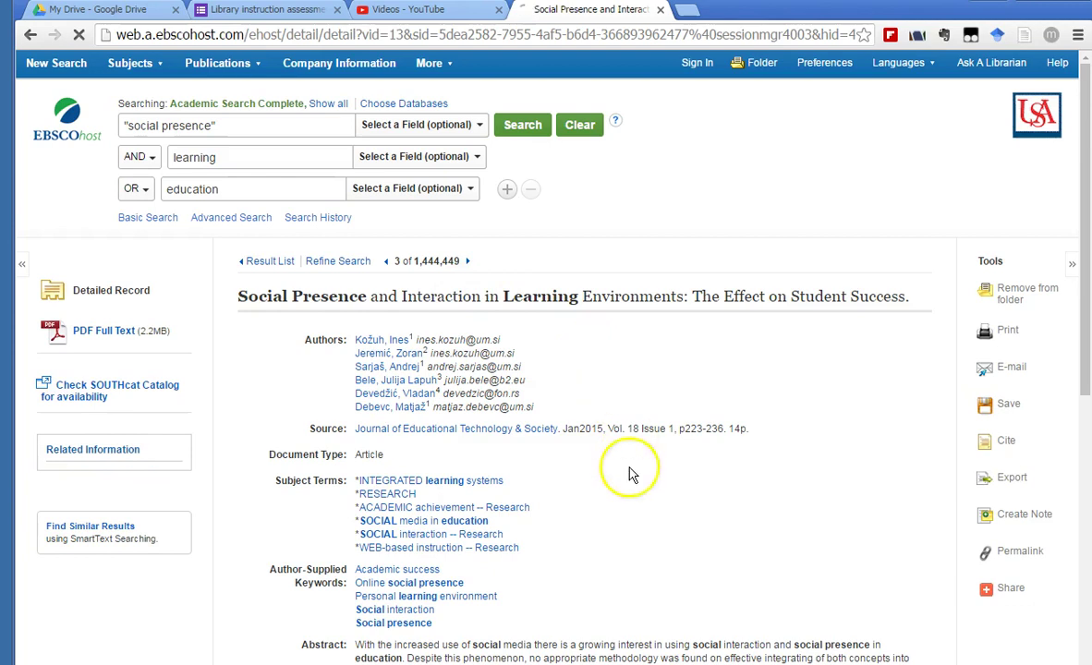
# Open the article's full-text PDF and scroll through its pages.
pyautogui.click(102, 332)
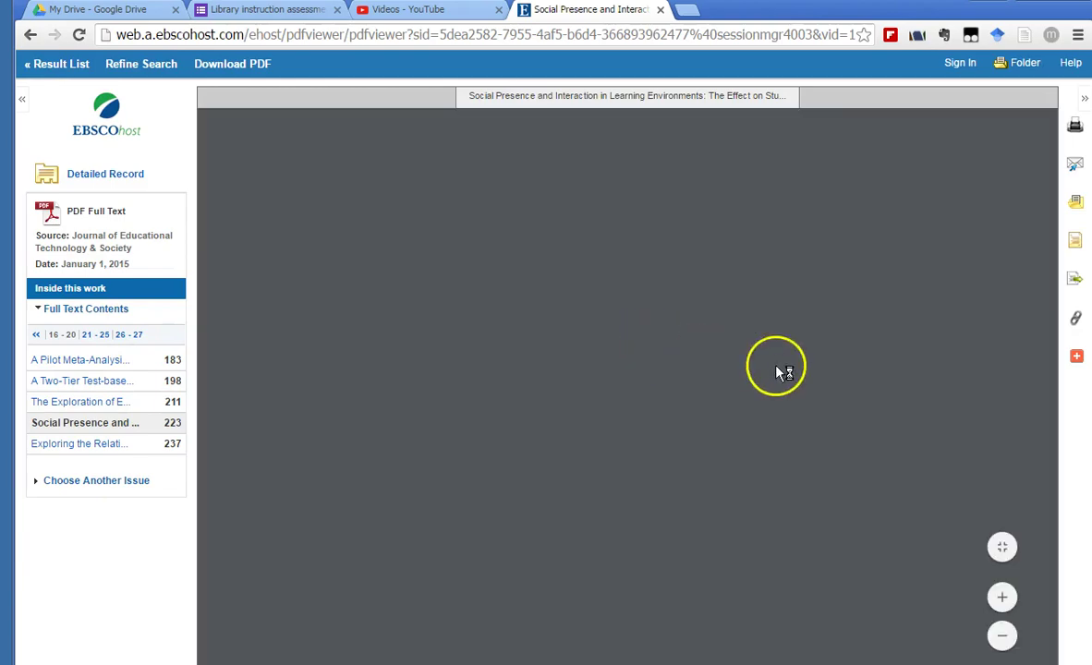
pyautogui.scroll(-10, 780, 382)
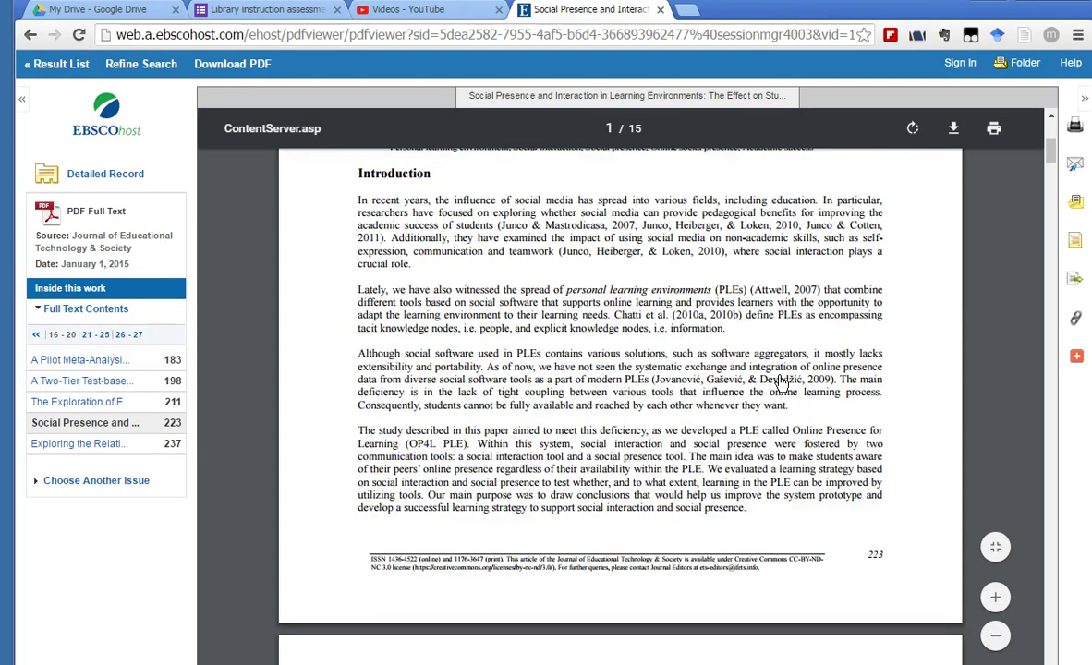
pyautogui.scroll(-10, 780, 383)
pyautogui.scroll(-10, 771, 377)
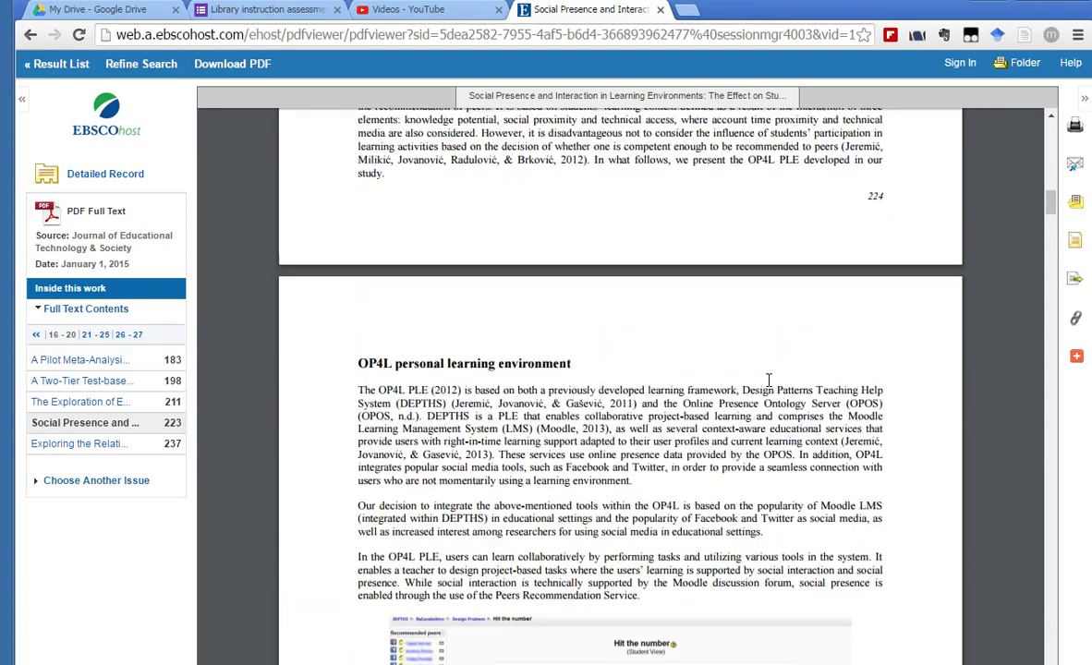
pyautogui.scroll(-12, 762, 389)
pyautogui.scroll(-12, 757, 424)
pyautogui.scroll(-12, 739, 444)
pyautogui.scroll(-12, 739, 444)
pyautogui.scroll(6, 731, 430)
pyautogui.click(355, 351)
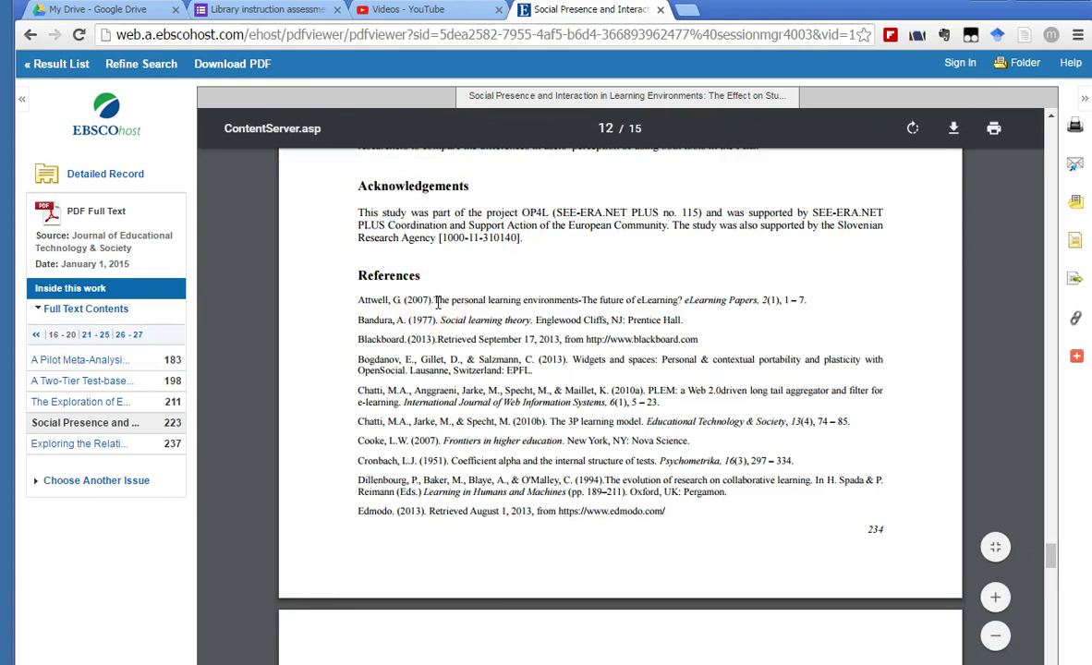
# Find the References on page 234 and select the Attwell title 'The personal learning environments-The future of eLearning?'.
pyautogui.scroll(-3, 489, 360)
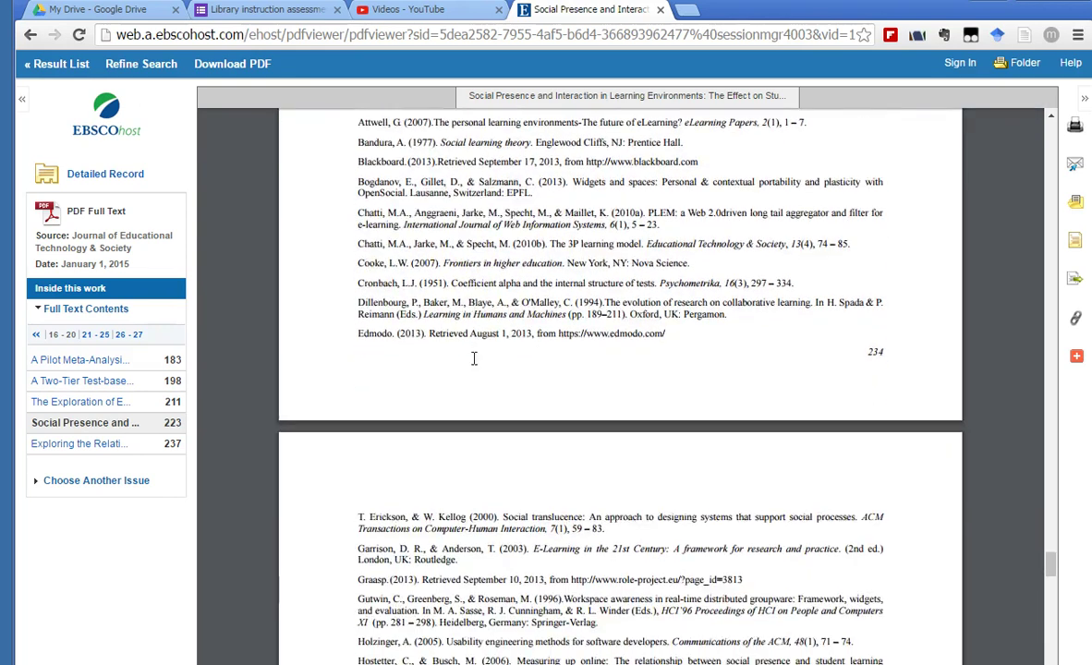
pyautogui.scroll(-6, 474, 358)
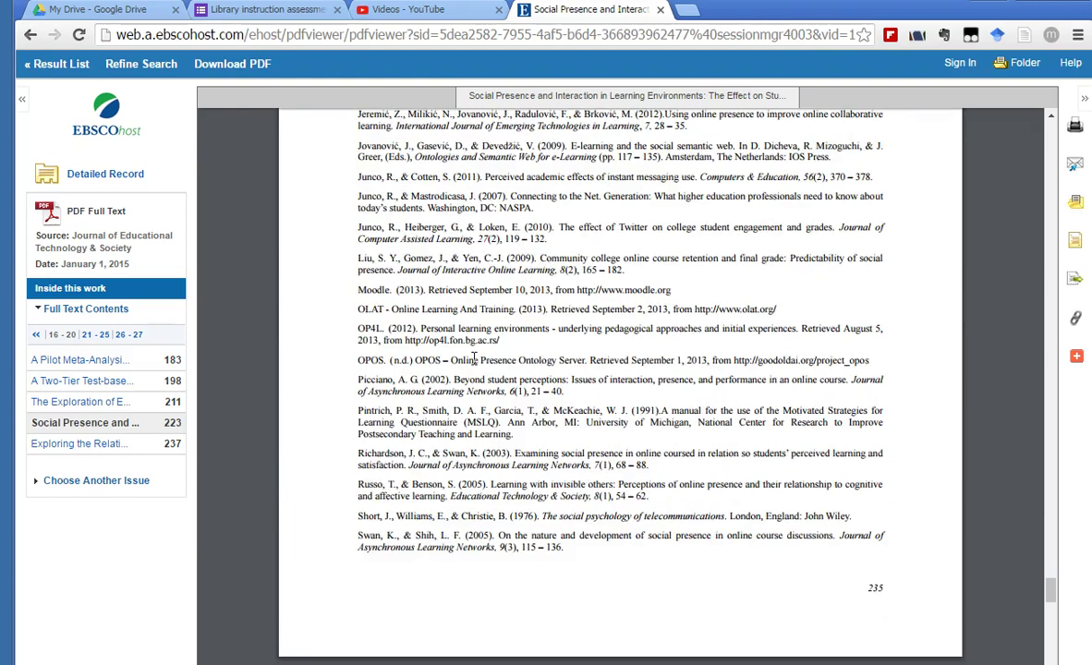
pyautogui.scroll(-5, 474, 359)
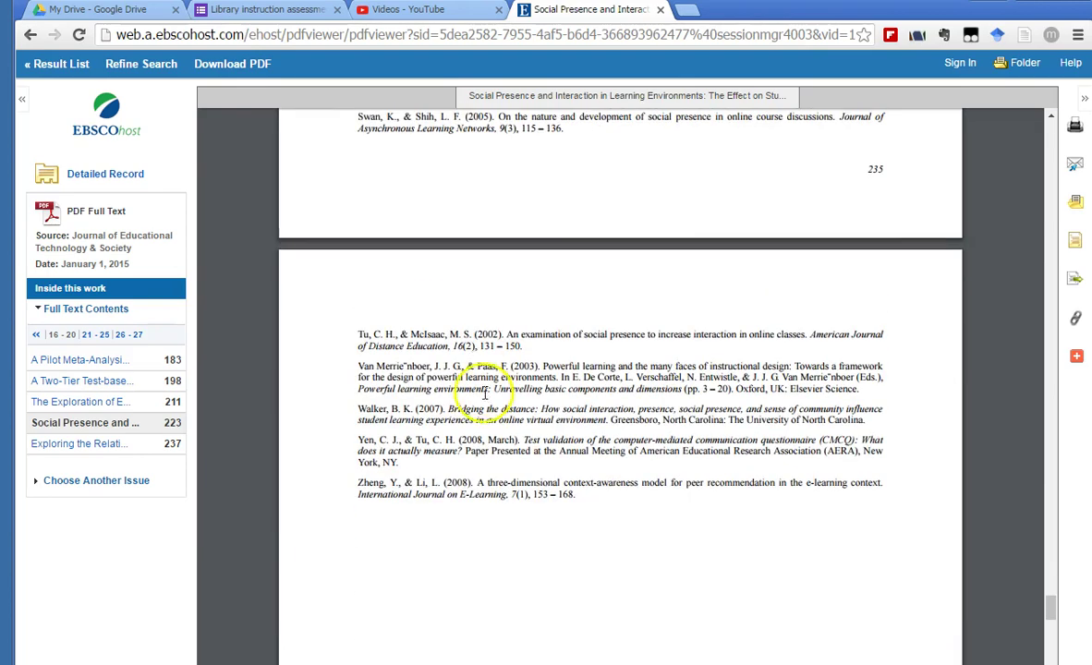
pyautogui.scroll(6, 486, 395)
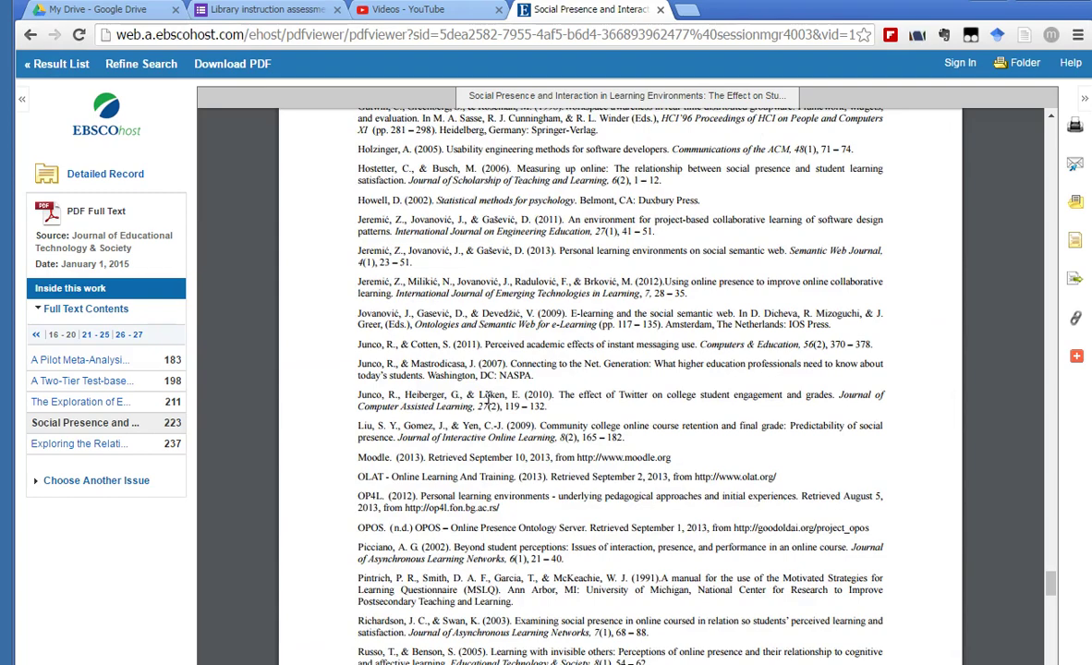
pyautogui.scroll(8, 487, 395)
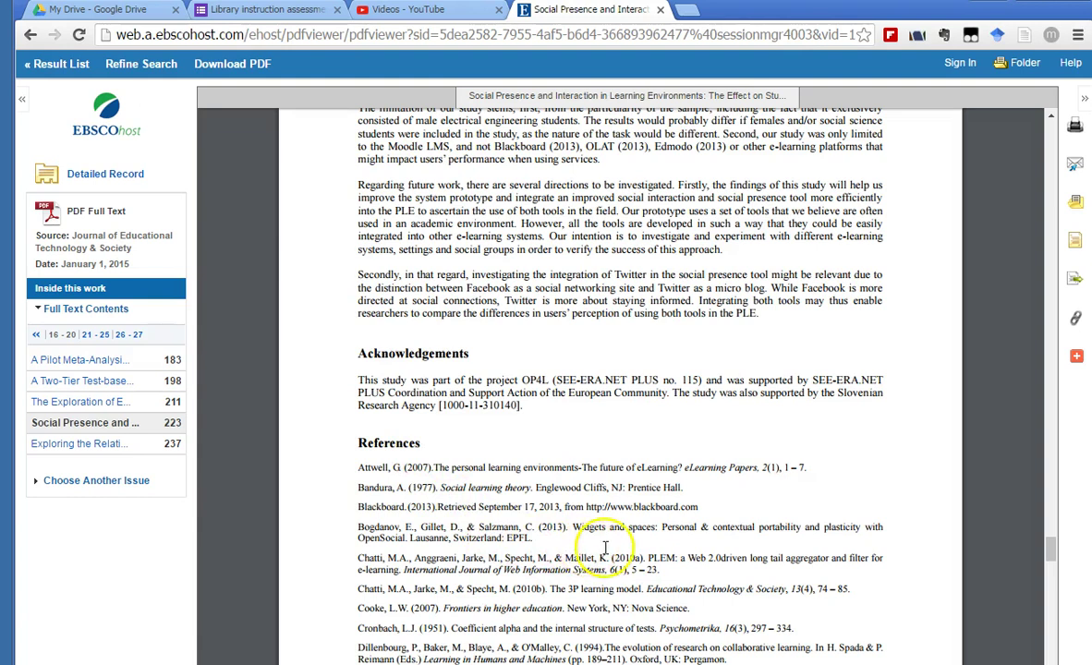
pyautogui.scroll(-5, 580, 540)
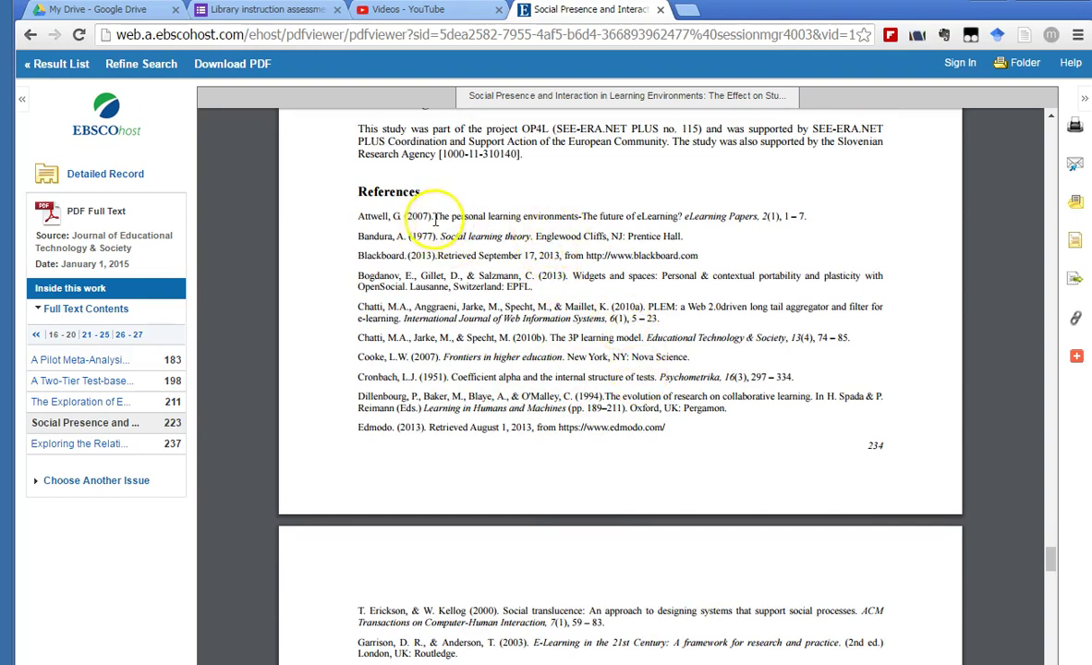
pyautogui.moveTo(432, 216); pyautogui.dragTo(522, 213)
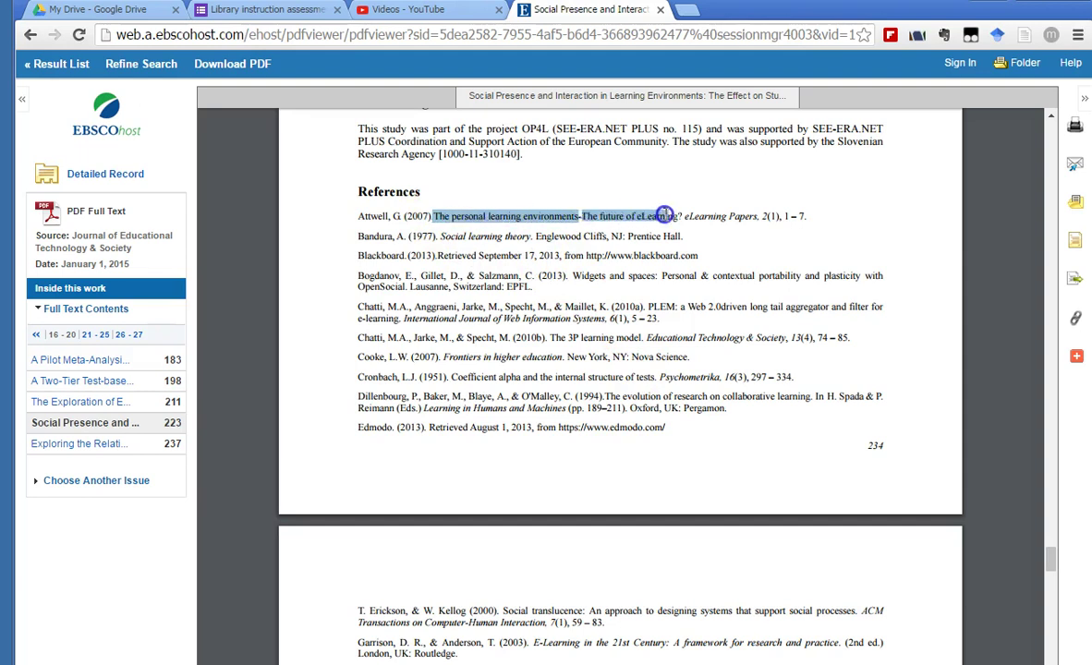
pyautogui.moveTo(681, 218); pyautogui.dragTo(684, 216)
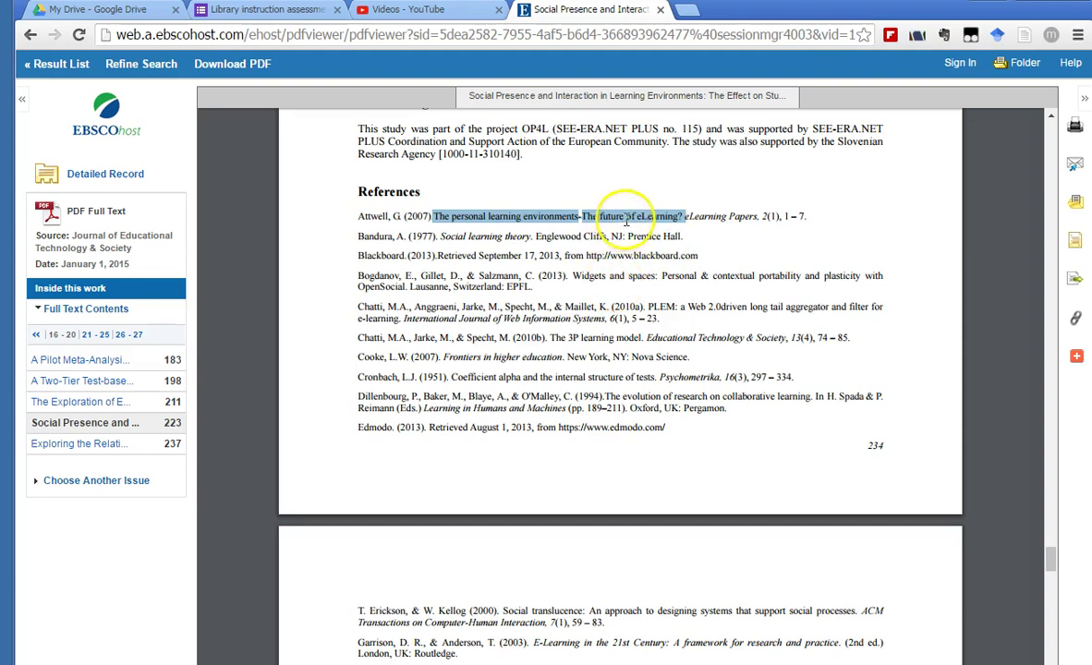
# Open the library website in a new browser tab.
pyautogui.click(688, 11)
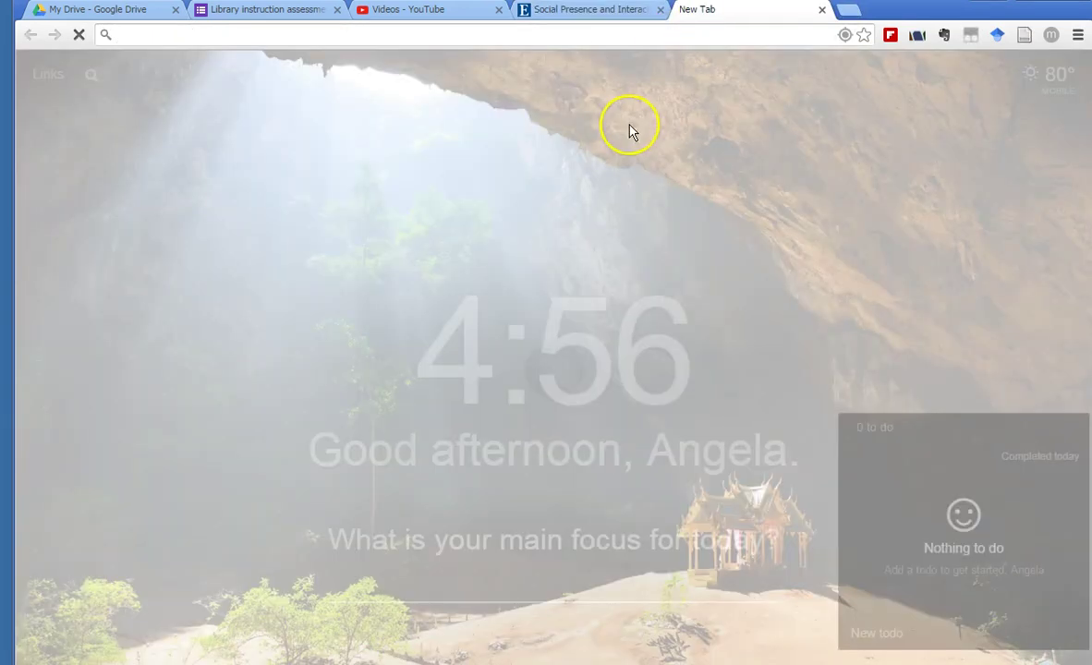
pyautogui.write('library.southalabama.edu')
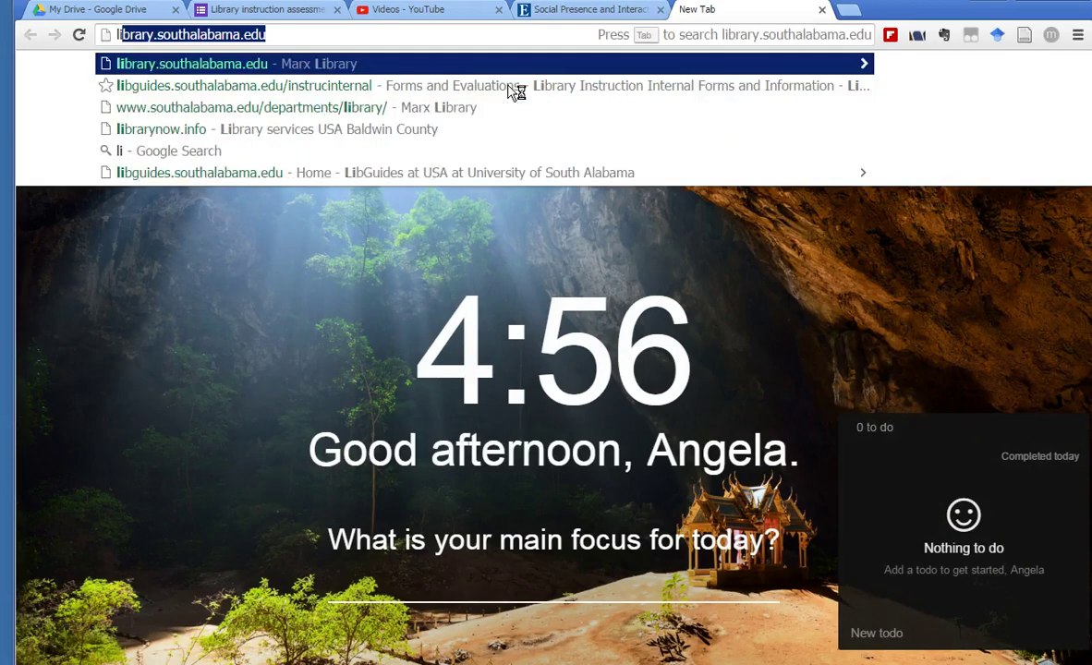
pyautogui.press('Return')
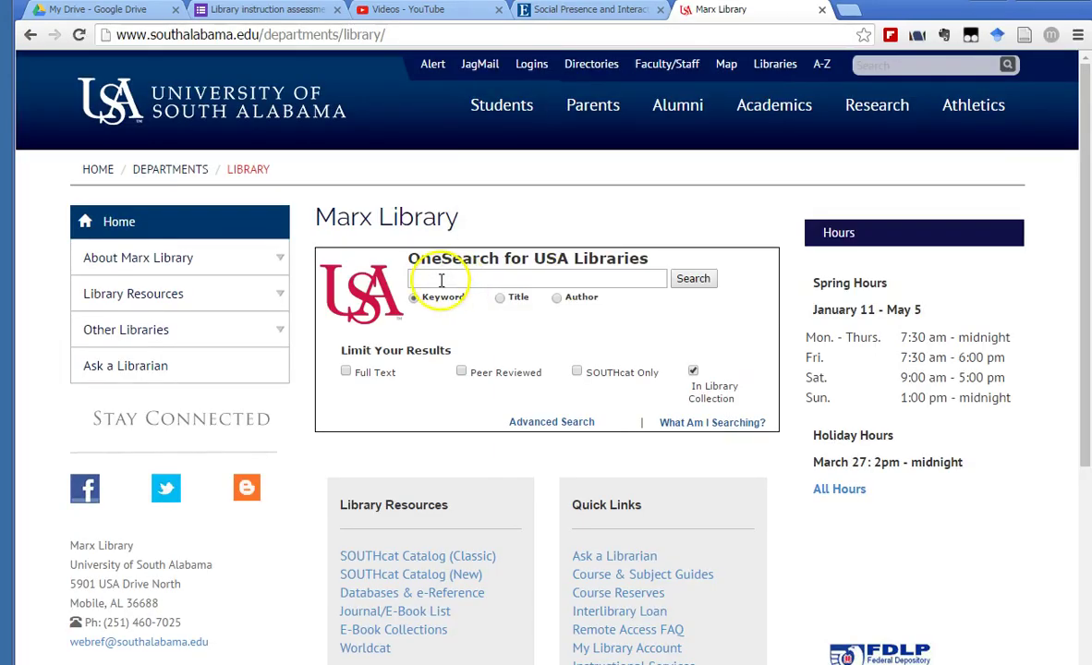
# Search OneSearch by title for 'The personal learning environments-The future of eLearning?', then return to the PDF.
pyautogui.click(440, 278)
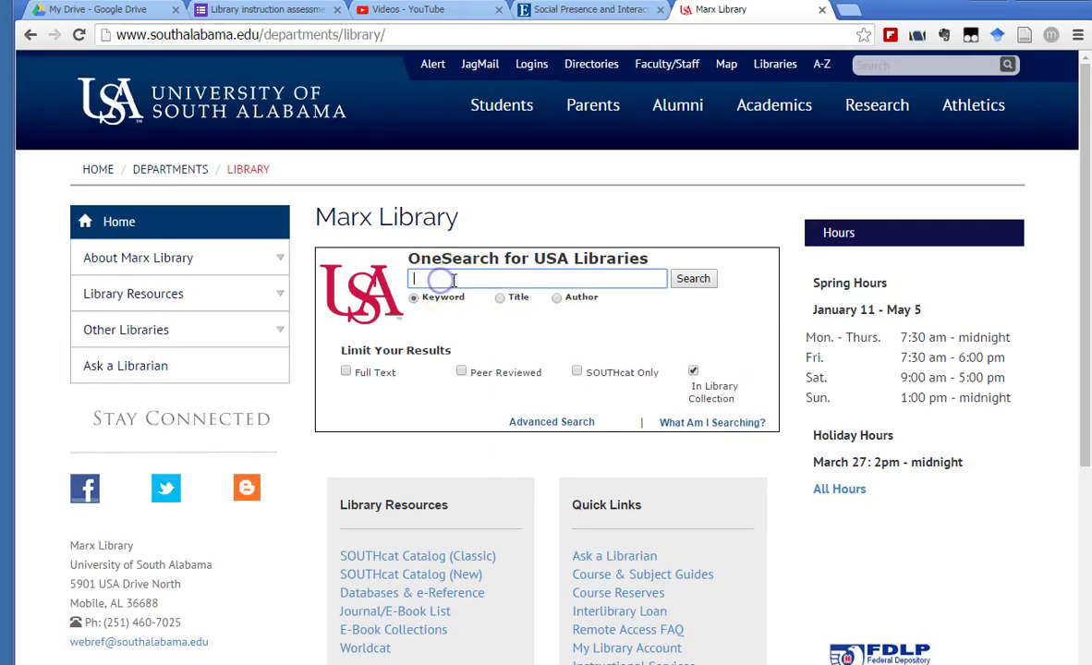
pyautogui.hotkey('ctrl', 'v')
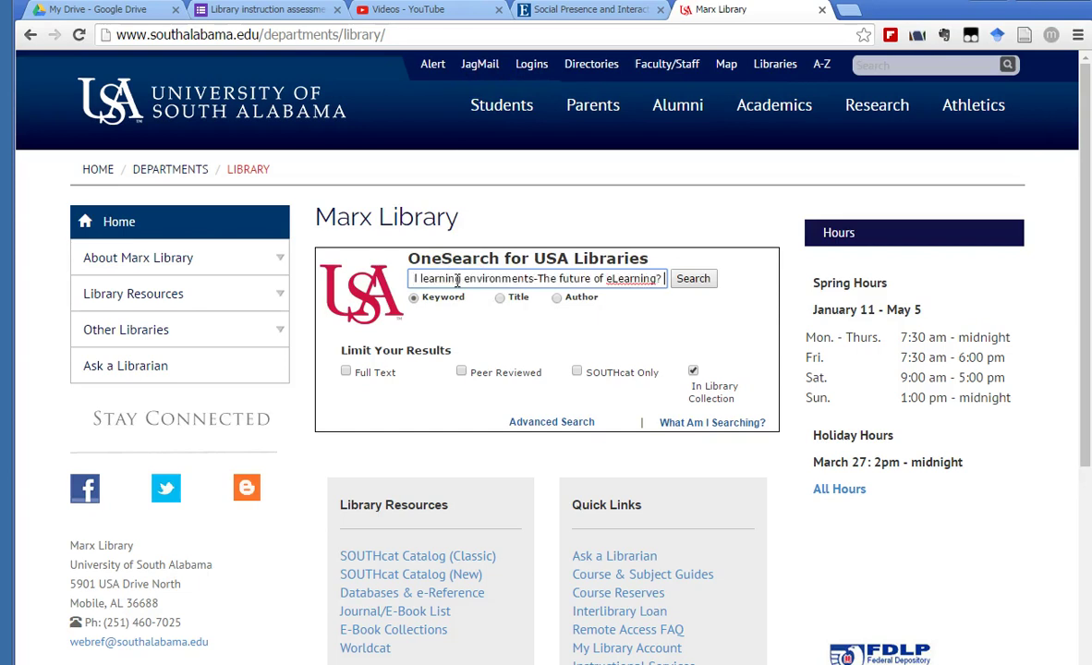
pyautogui.click(502, 300)
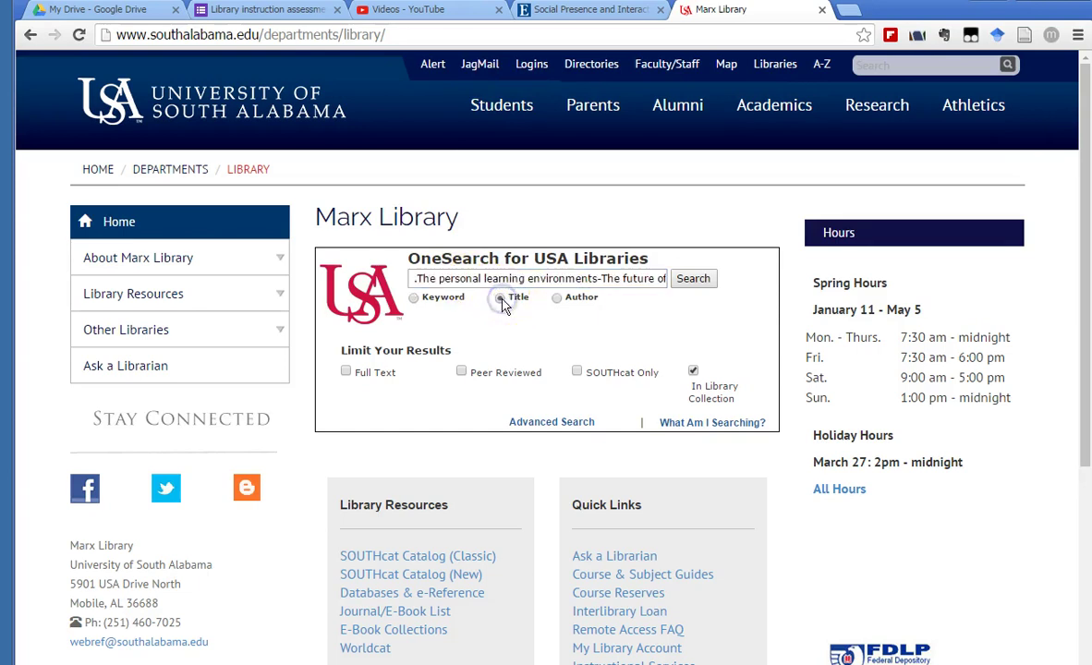
pyautogui.click(419, 277)
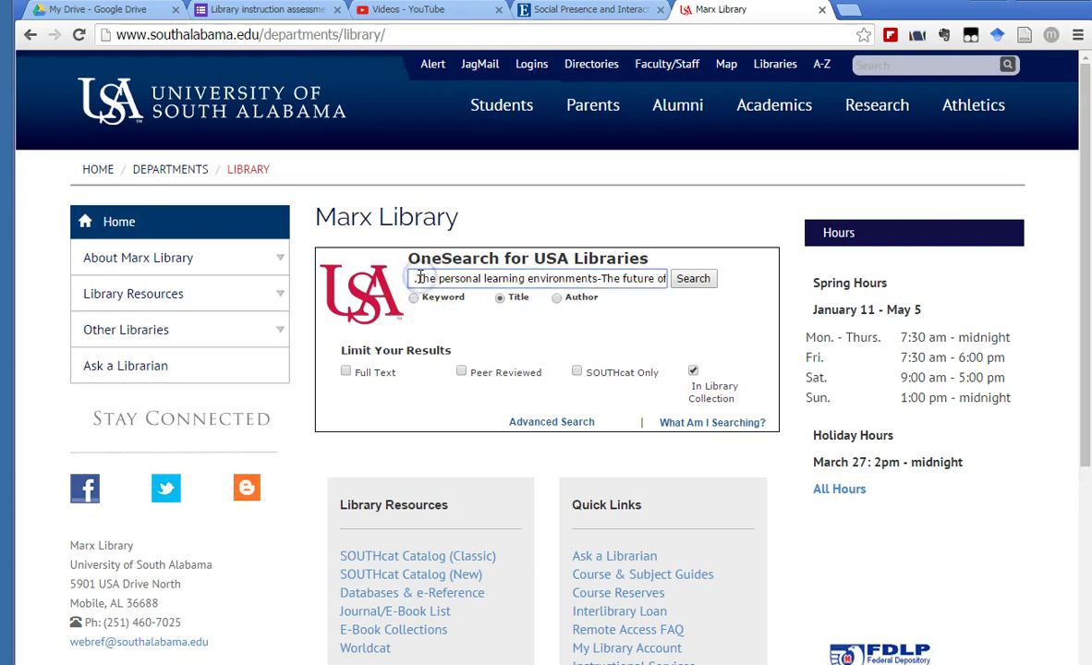
pyautogui.click(695, 281)
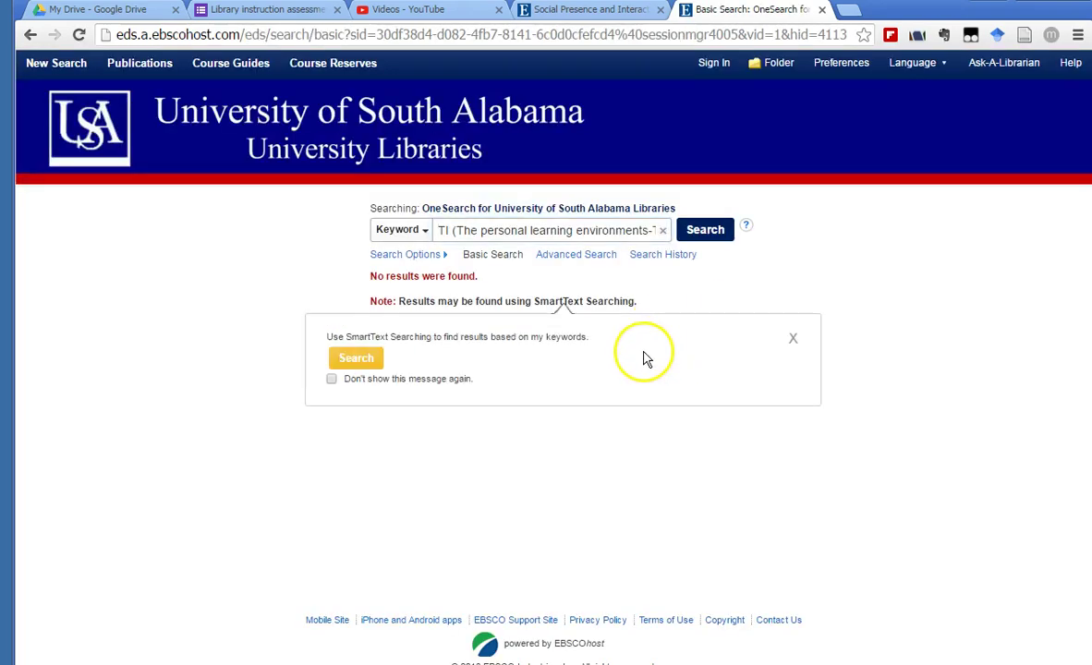
pyautogui.click(605, 12)
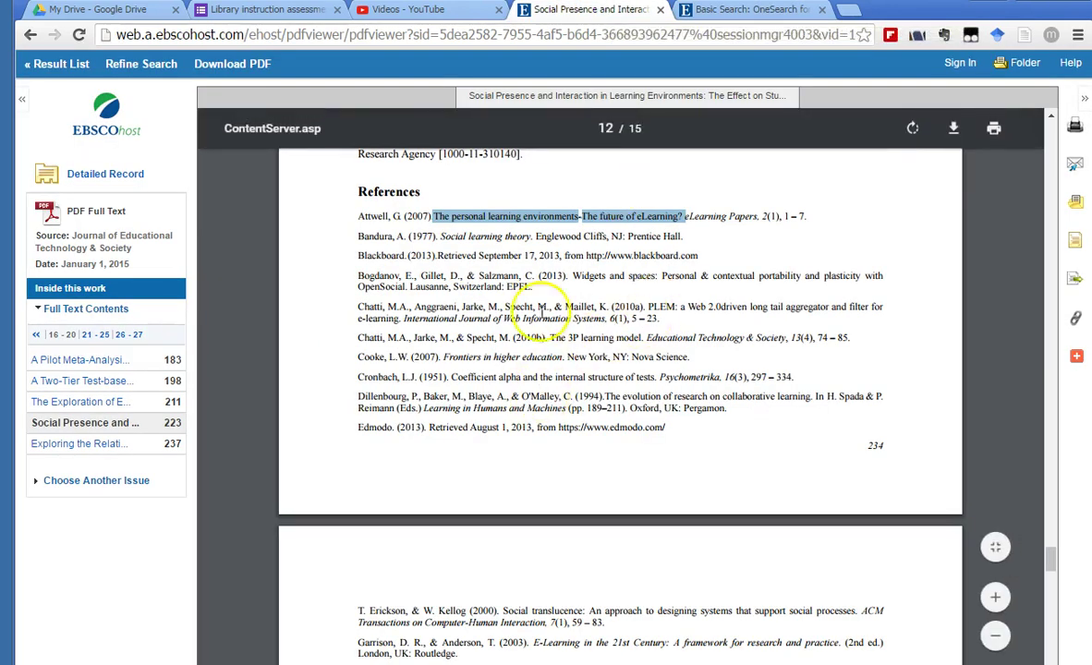
# Clear the PDF selection and open result 5, 'Students' perceptions of teaching and social presence'.
pyautogui.click(493, 285)
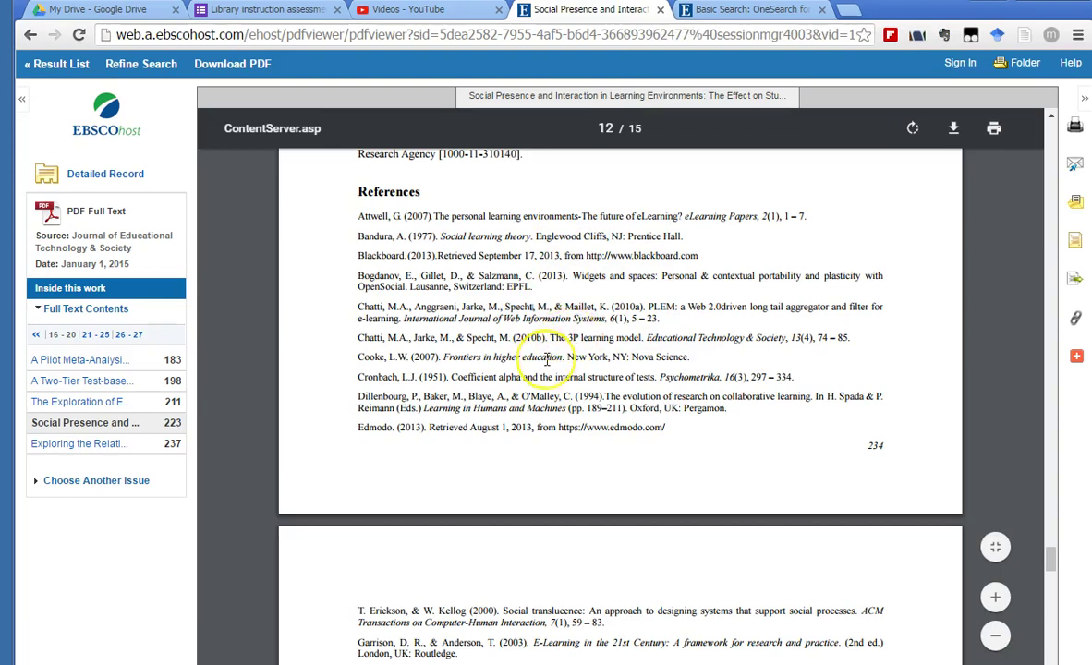
pyautogui.scroll(-3, 559, 350)
pyautogui.scroll(10, 546, 359)
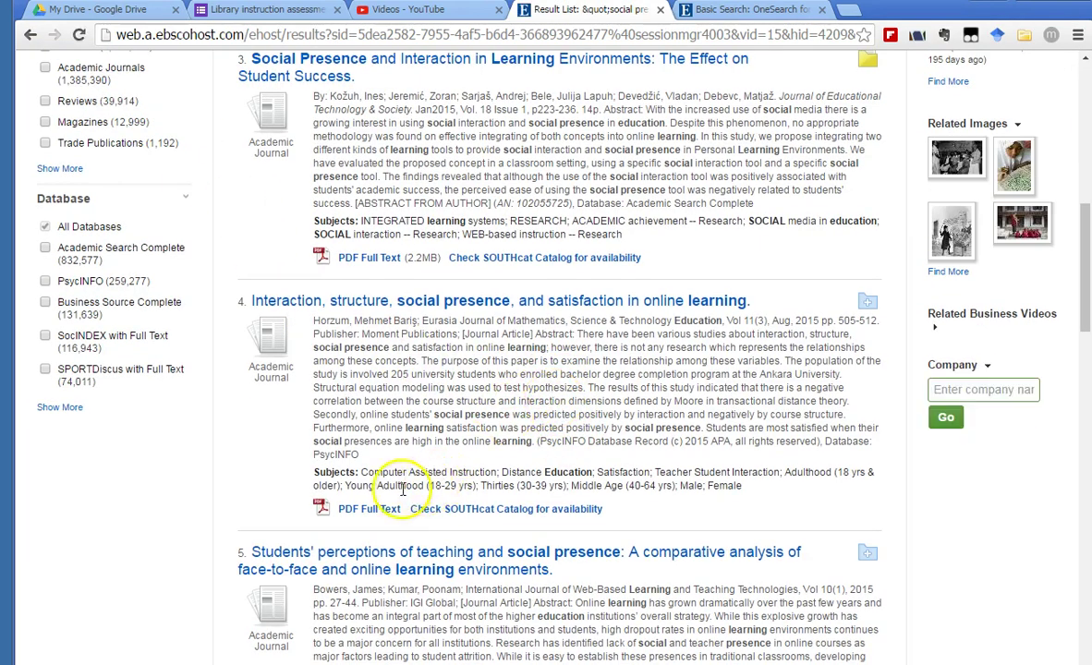
pyautogui.scroll(-2, 369, 434)
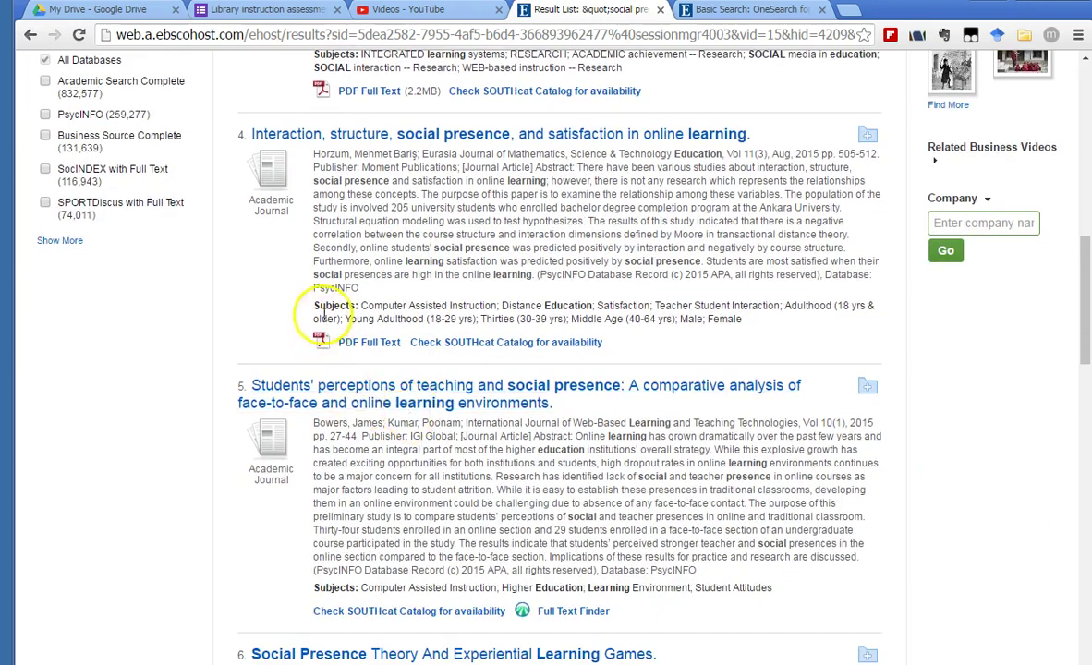
pyautogui.moveTo(361, 304); pyautogui.dragTo(528, 305)
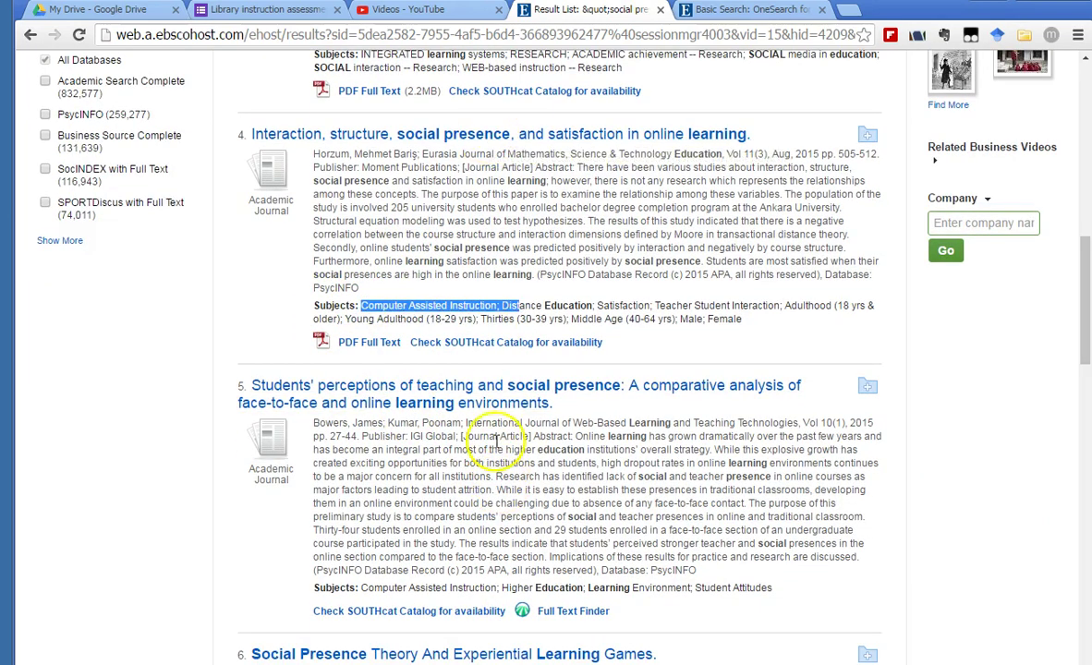
pyautogui.click(489, 395)
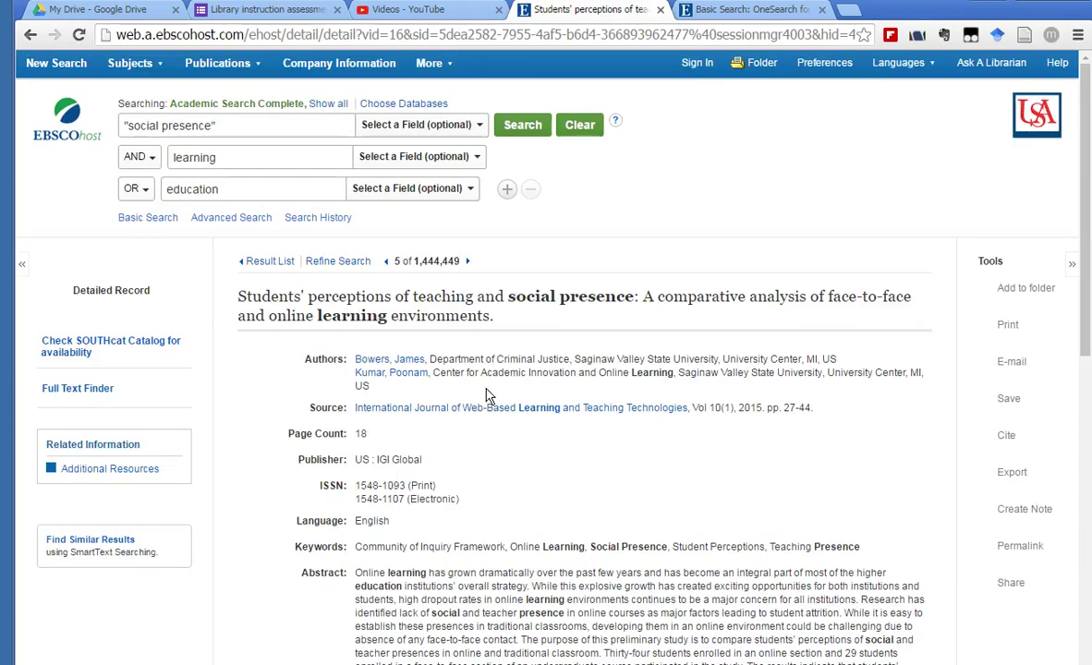
pyautogui.moveTo(356, 546); pyautogui.dragTo(877, 562)
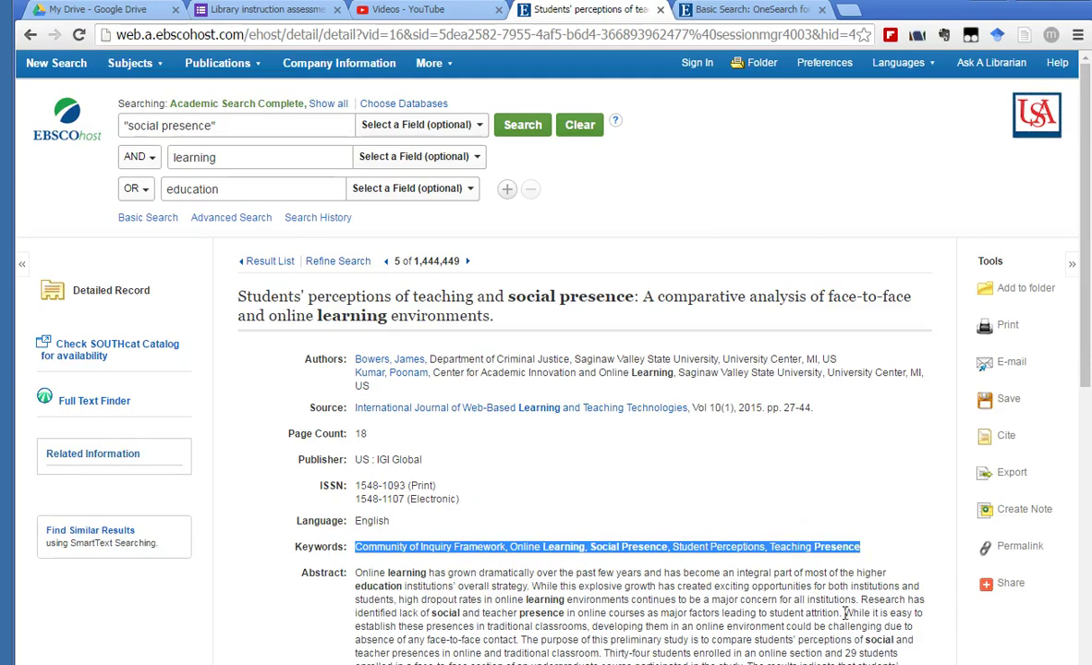
pyautogui.click(771, 621)
pyautogui.scroll(-3, 767, 518)
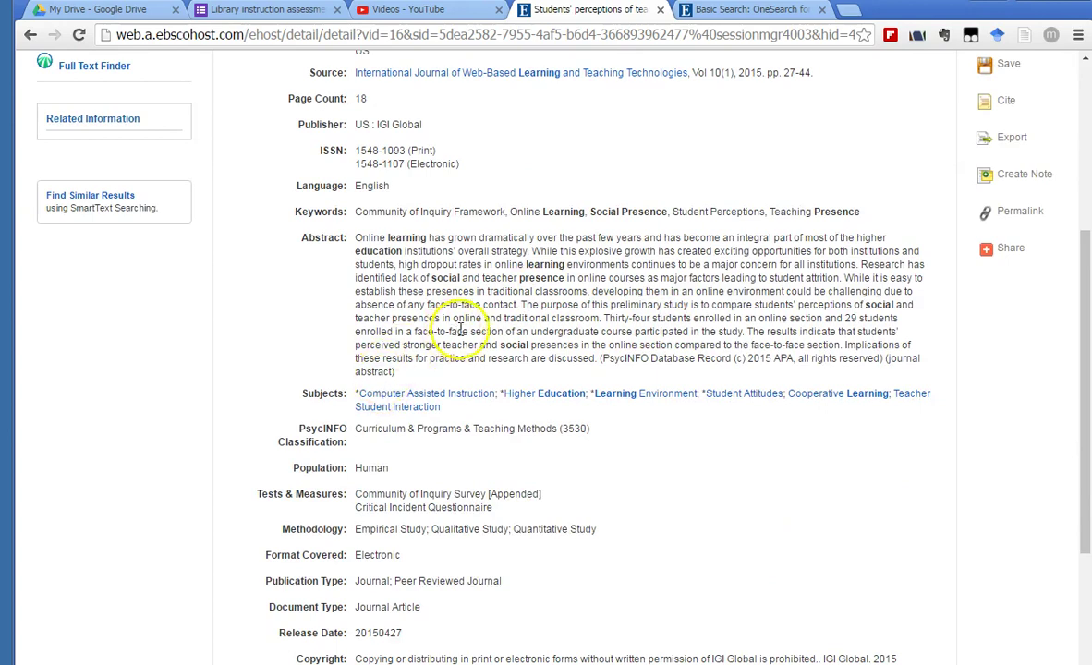
pyautogui.scroll(3, 536, 319)
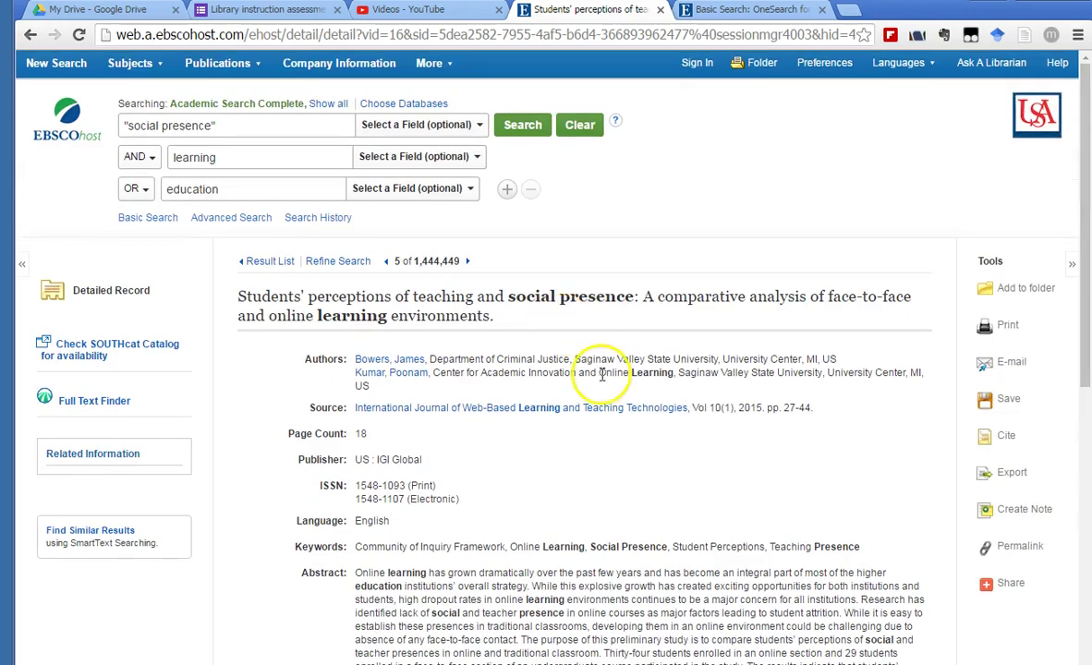